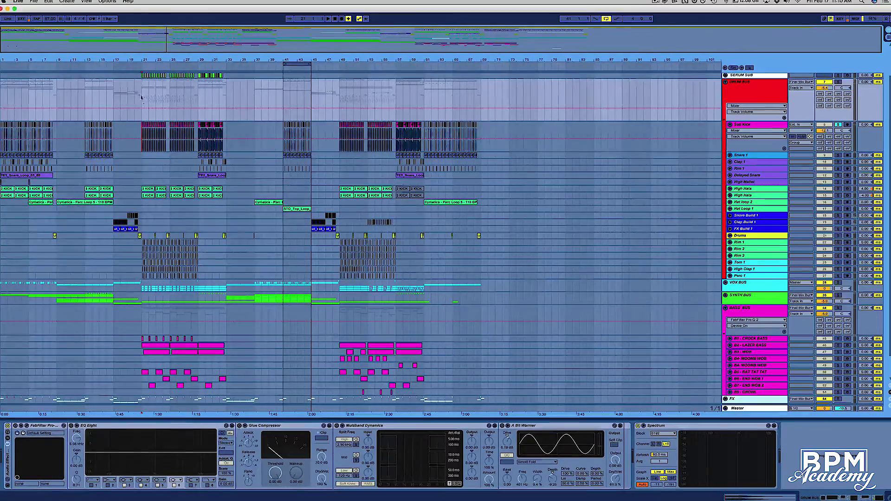
# - Play the song from bar 21 with the Sub Kick track's devices shown and examine its level and spectrum
pyautogui.moveTo(143, 60); pyautogui.dragTo(141, 108)
pyautogui.click(14, 25)
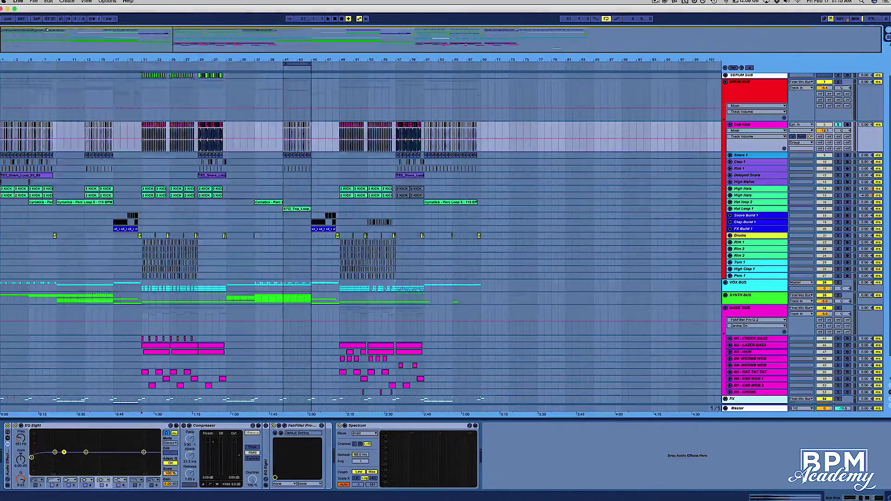
pyautogui.moveTo(142, 61); pyautogui.dragTo(138, 147)
pyautogui.press('space')
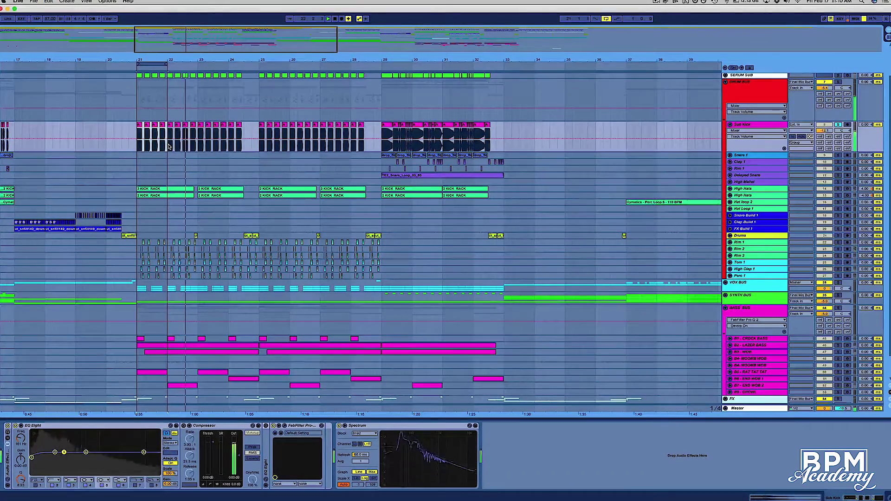
pyautogui.press('XF86AudioRaiseVolume')
pyautogui.scroll(-2, 168, 147)
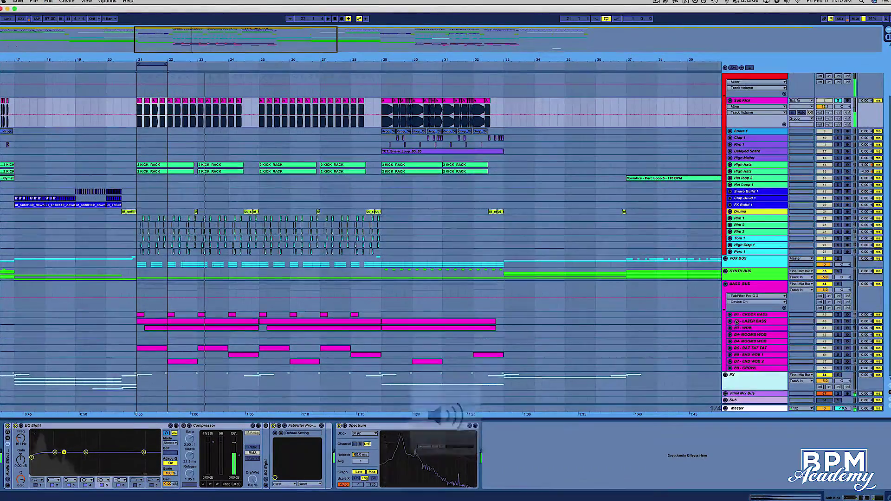
# - Unfold all the tracks of the bass group around bar 21 so their notes and mixer settings are shown
pyautogui.moveTo(131, 54); pyautogui.dragTo(148, 61)
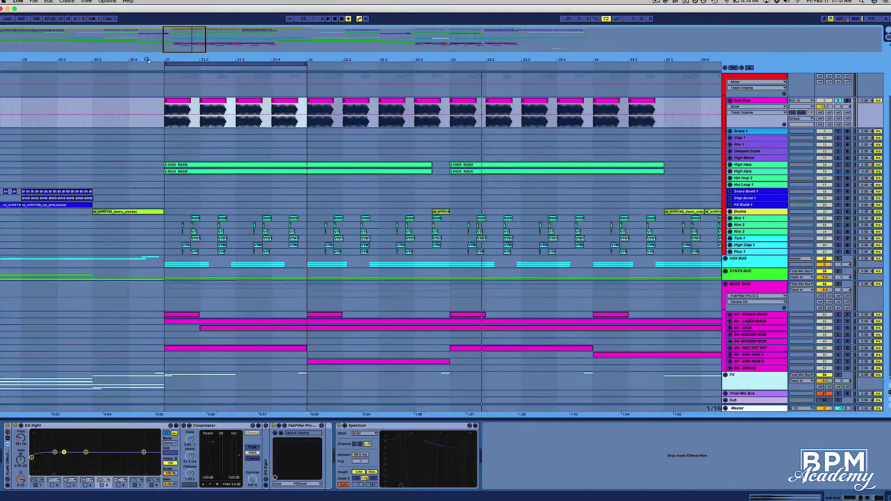
pyautogui.keyDown('alt'); pyautogui.click(730, 322); pyautogui.keyUp('alt')
pyautogui.scroll(7, 701, 310)
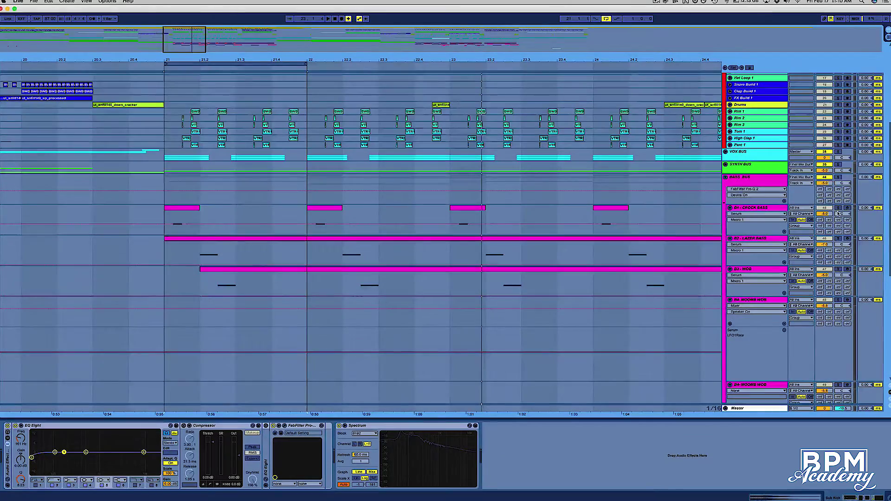
pyautogui.scroll(-9, 454, 225)
pyautogui.scroll(12, 452, 224)
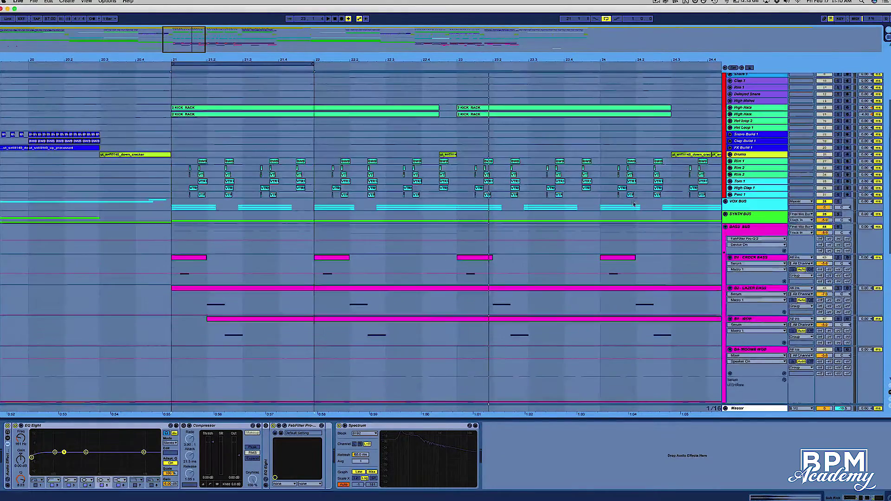
# - Solo the B1 - CROCK BASS track alongside the Sub Kick, play the loop and show the bass track's devices
pyautogui.click(838, 258)
pyautogui.press('space')
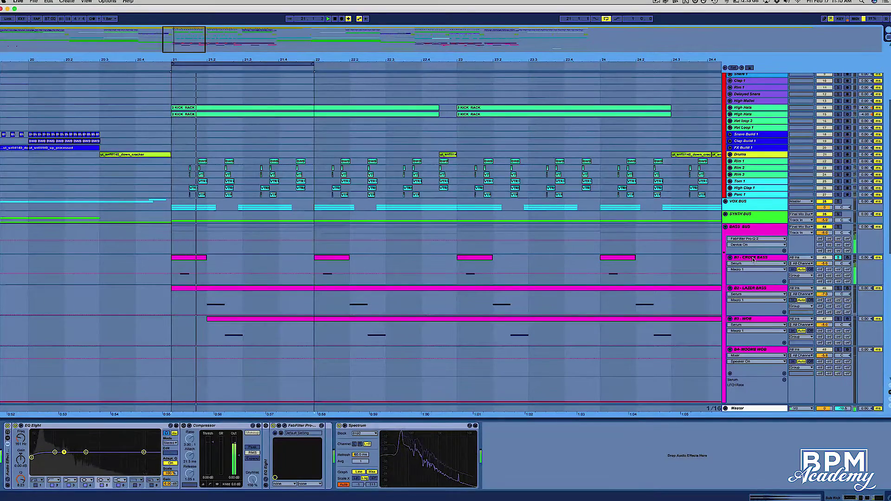
pyautogui.click(753, 258)
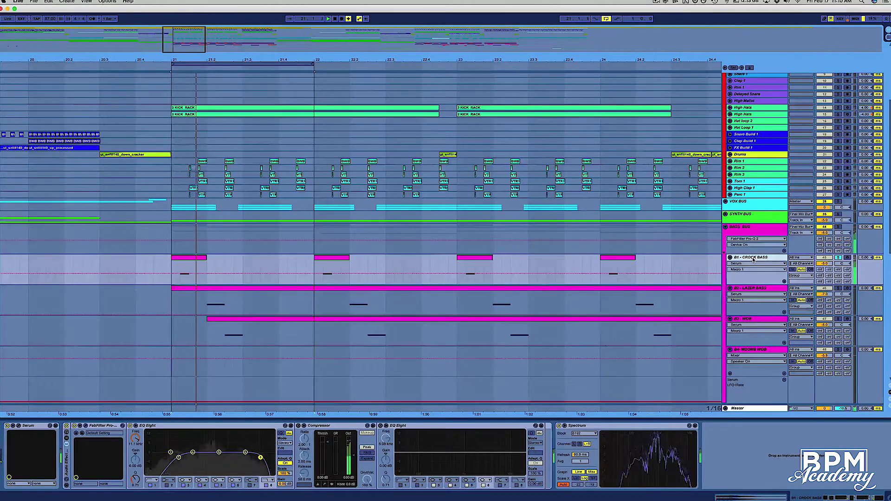
# - Switch off the low-cut FabFilter Pro-Q 2 on the BASS BUS and play the CROCK BASS from its first note
pyautogui.click(765, 233)
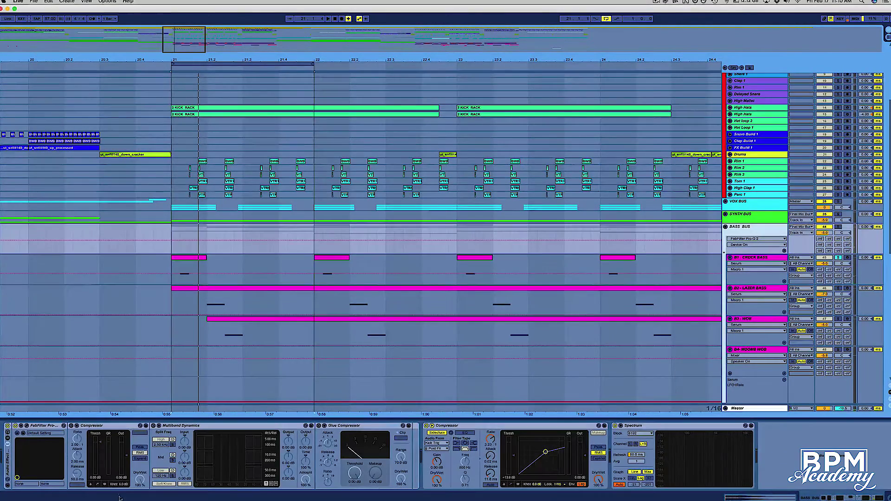
pyautogui.click(26, 426)
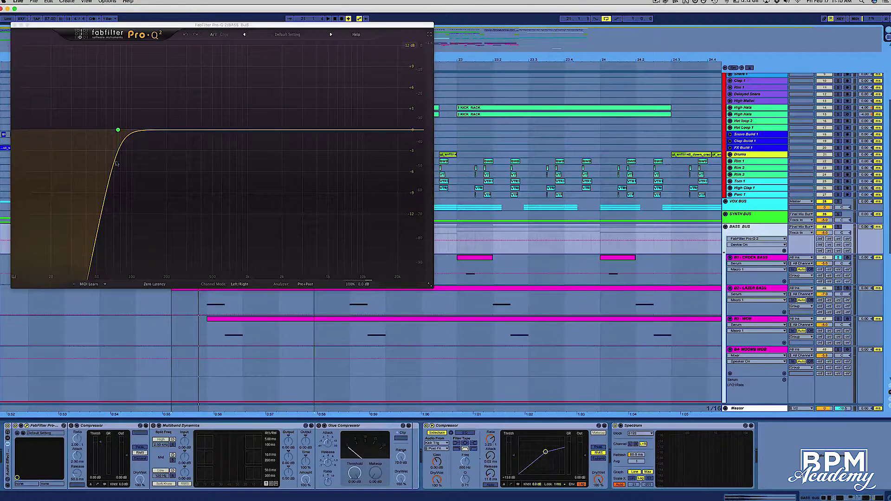
pyautogui.moveTo(121, 134)
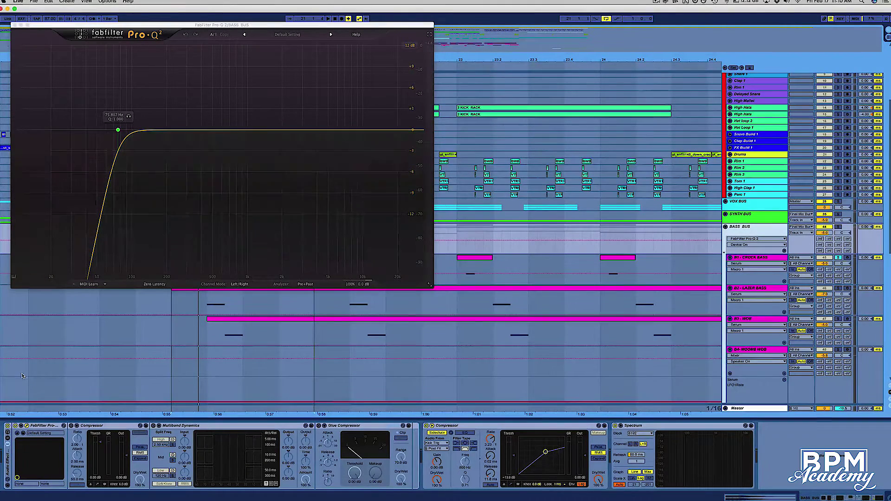
pyautogui.click(14, 427)
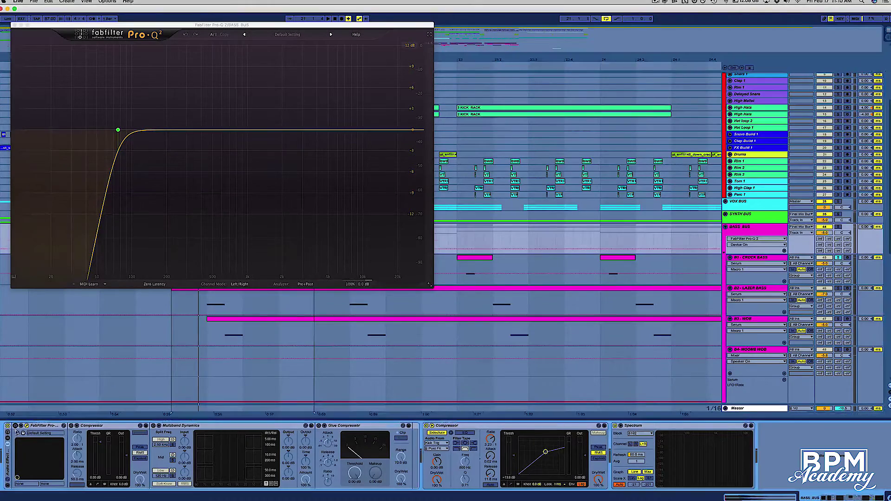
pyautogui.click(14, 25)
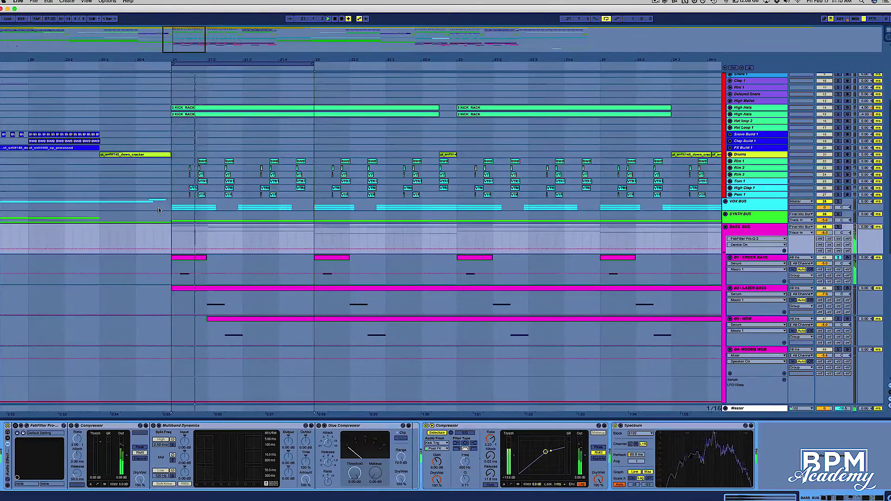
pyautogui.click(180, 270)
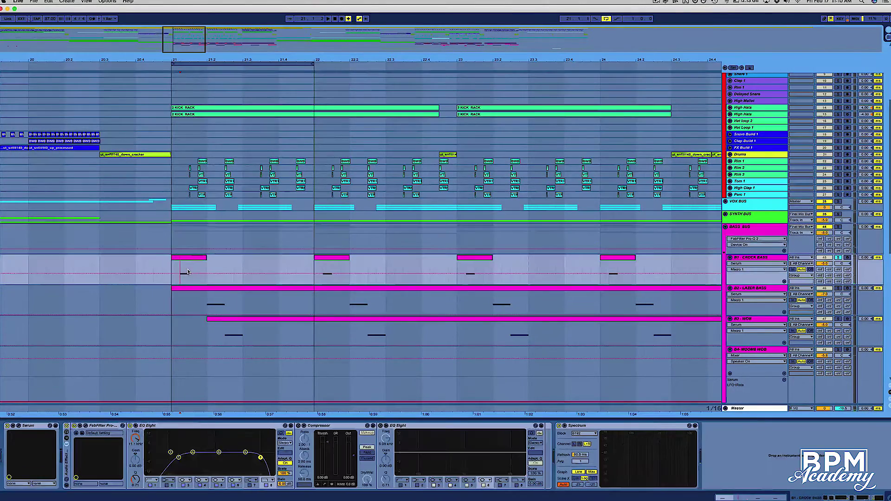
pyautogui.press('space')
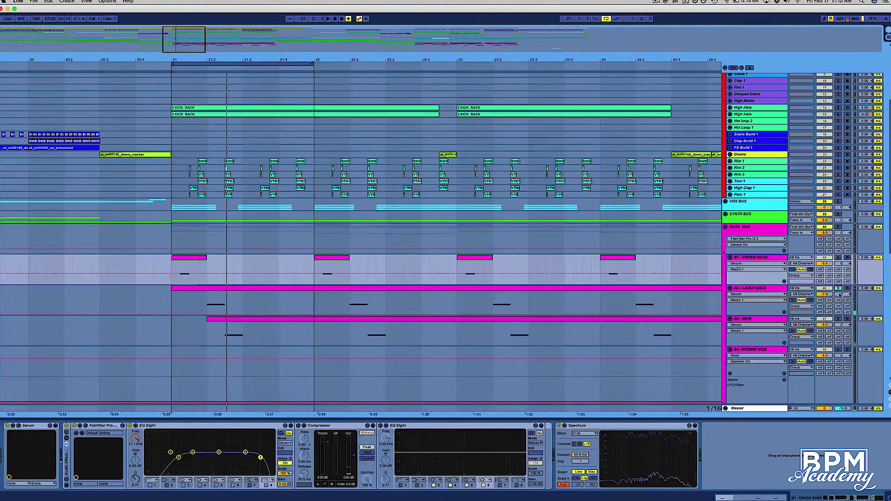
# - Play the B2 - LAZER BASS from beat 21.2 and open its FabFilter Pro-Q 2 to examine the low end
pyautogui.scroll(5, 839, 297)
pyautogui.scroll(-9, 204, 217)
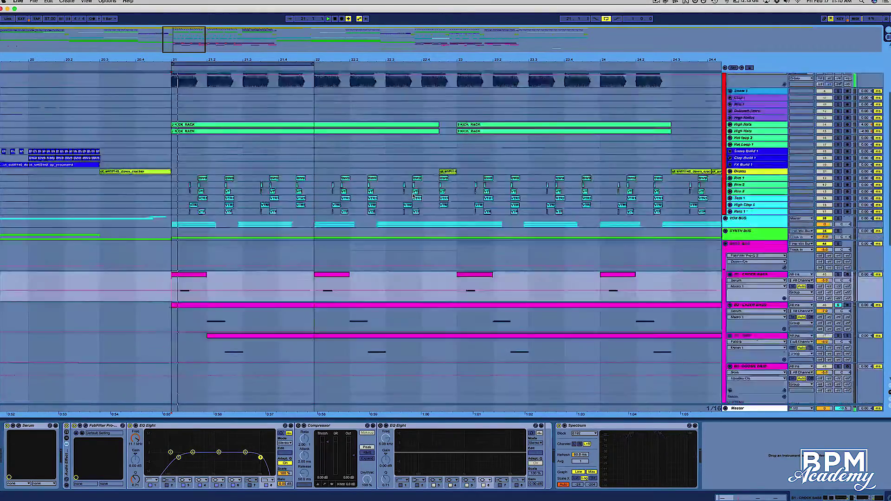
pyautogui.click(207, 213)
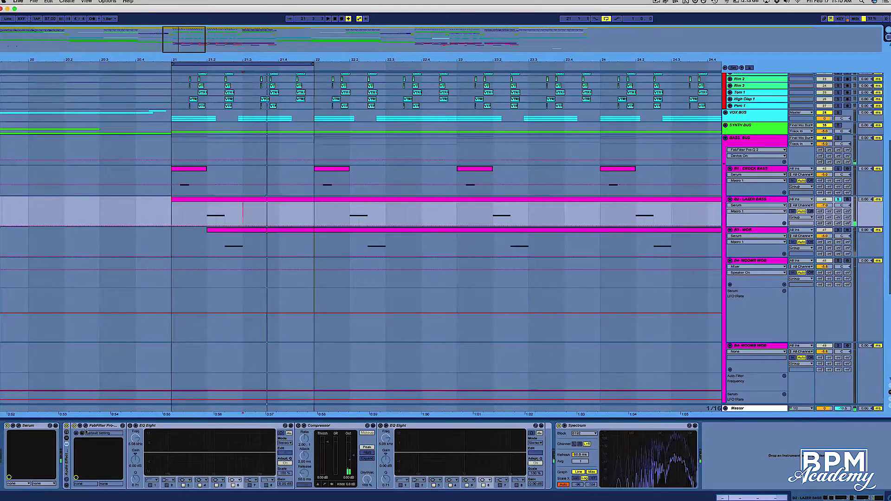
pyautogui.click(209, 222)
pyautogui.press('space')
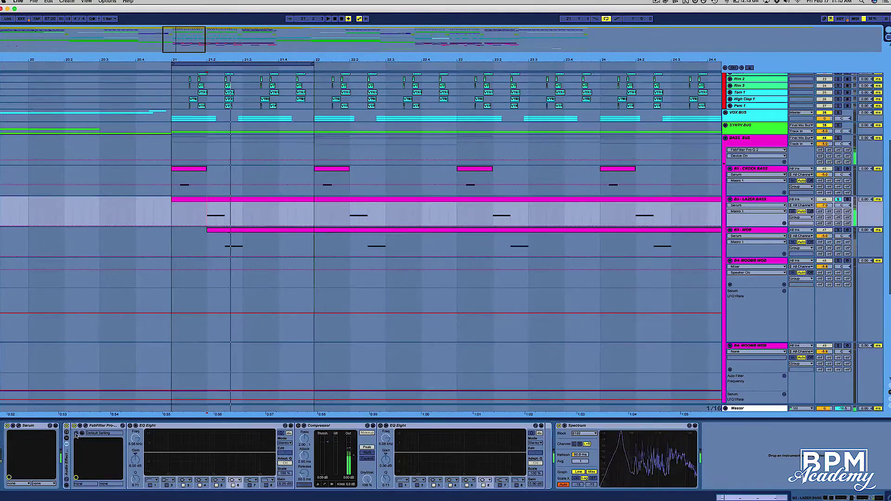
pyautogui.click(86, 426)
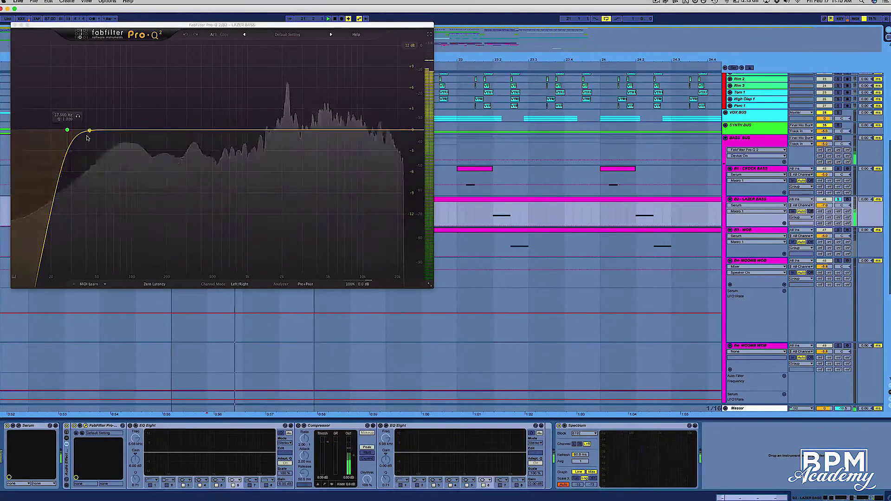
# - Check the Sub Kick's spectrum, and replay the LAZER BASS from beat 21.2 to compare their low frequencies
pyautogui.scroll(8, 800, 185)
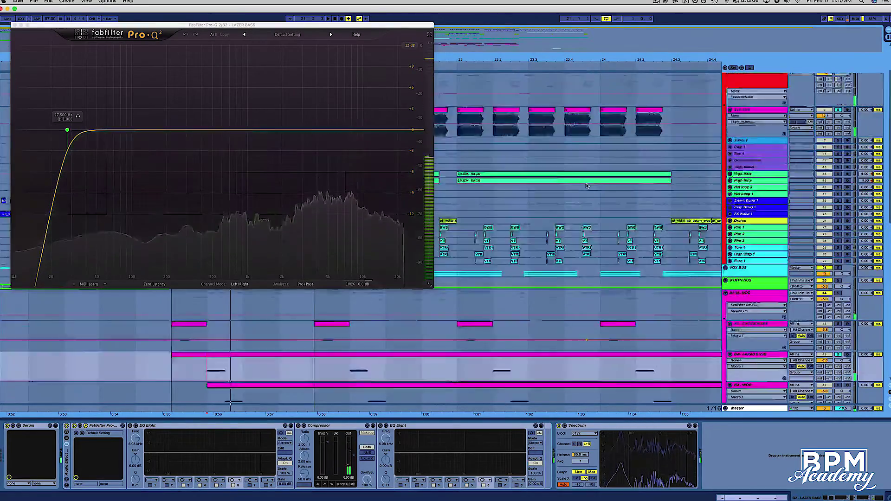
pyautogui.click(756, 159)
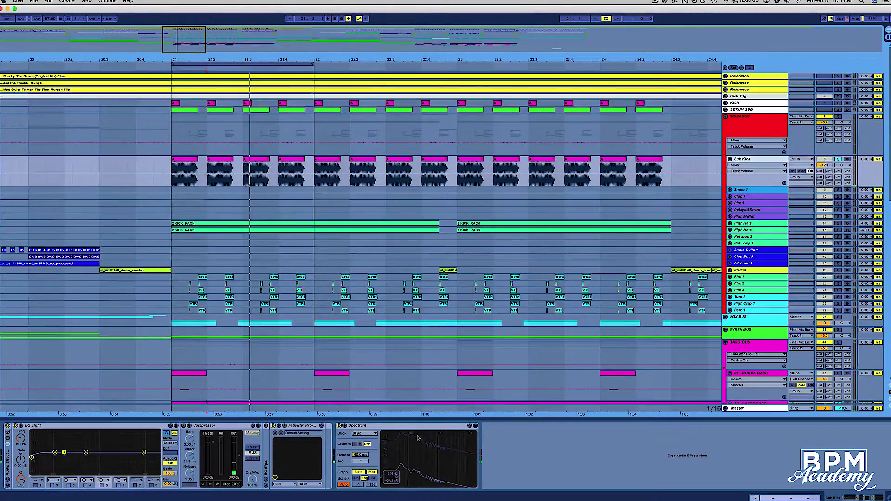
pyautogui.scroll(-10, 365, 315)
pyautogui.click(210, 107)
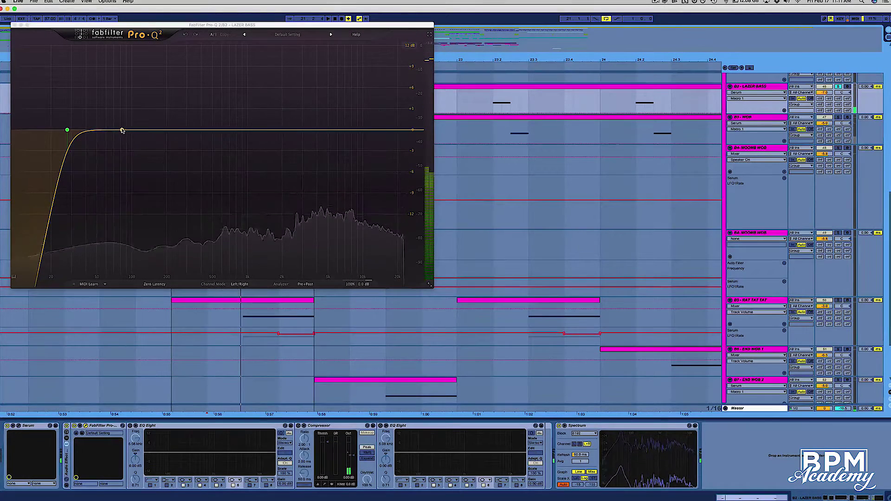
pyautogui.press('space')
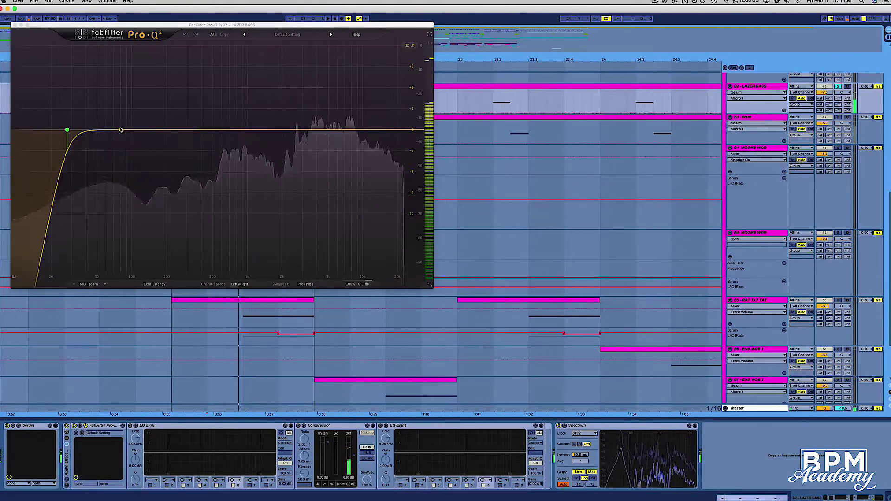
# - Raise the LAZER BASS Pro-Q 2 low cut to about 130 Hz, comparing lower cutoffs during playback, and close the plug-in
pyautogui.click(67, 129)
pyautogui.moveTo(68, 263); pyautogui.dragTo(60, 235)
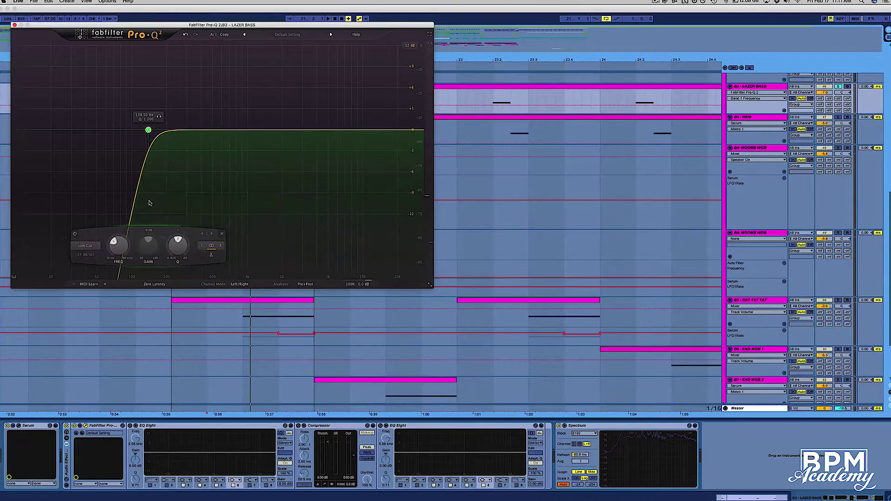
pyautogui.press('space')
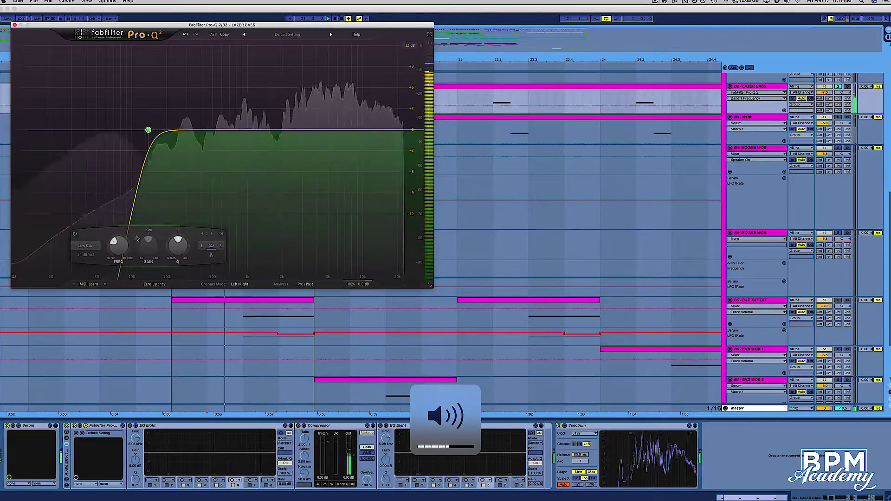
pyautogui.moveTo(115, 244)
pyautogui.mouseDown()
pyautogui.moveTo(114, 227)
pyautogui.moveTo(103, 247)
pyautogui.mouseUp()
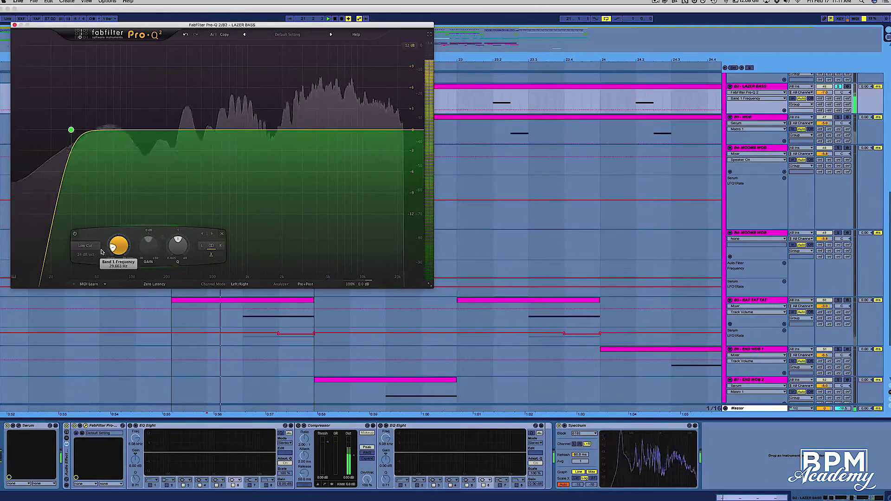
pyautogui.moveTo(104, 236)
pyautogui.mouseDown()
pyautogui.moveTo(92, 252)
pyautogui.moveTo(94, 229)
pyautogui.mouseUp()
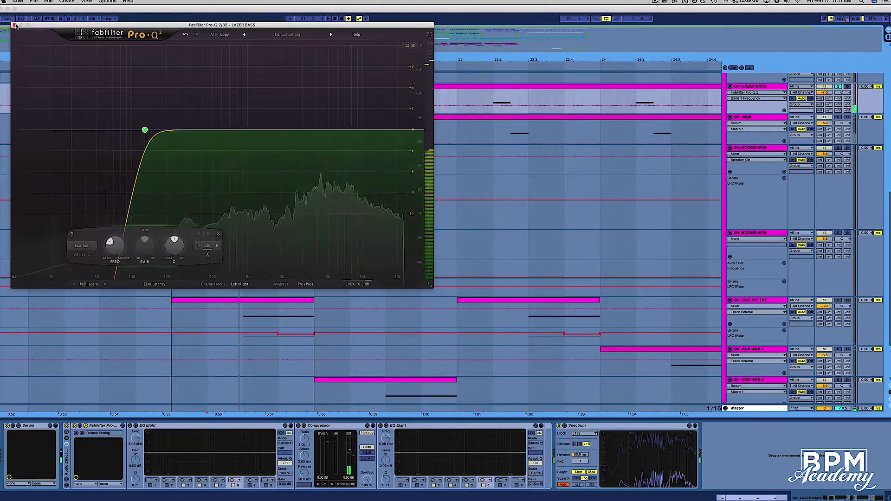
pyautogui.click(15, 25)
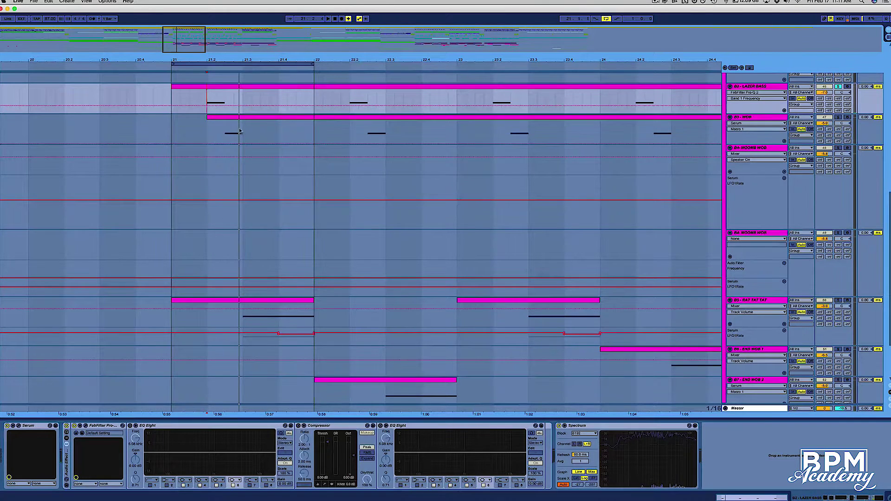
# - Solo and play the B3 - WOB track from its first note, and raise its Pro-Q 2 low cut to about 150 Hz
pyautogui.click(216, 129)
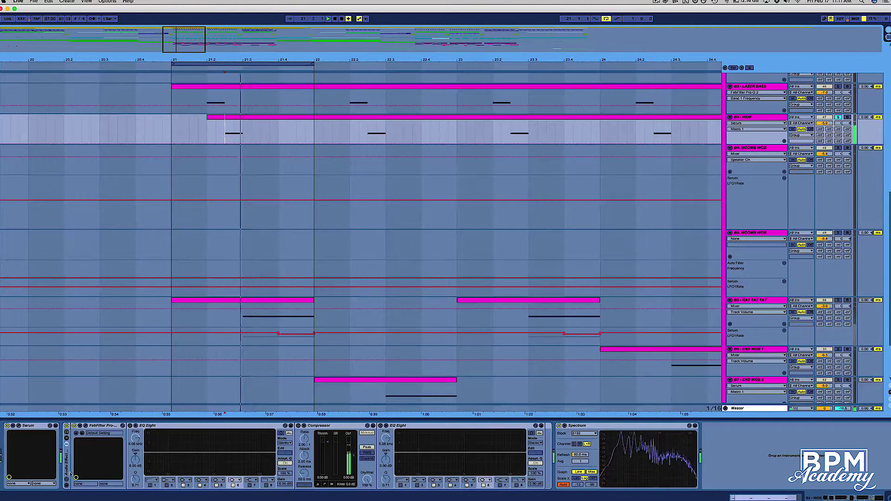
pyautogui.click(84, 427)
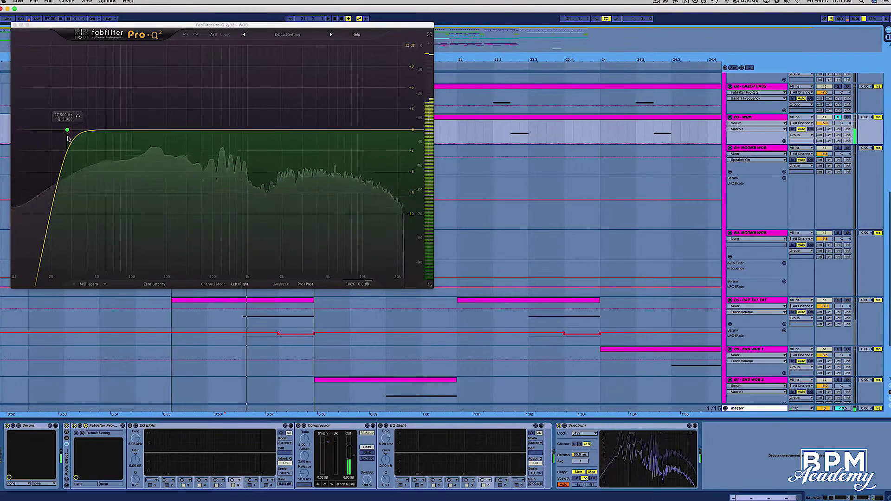
pyautogui.press('space')
pyautogui.press('space')
pyautogui.moveTo(59, 250)
pyautogui.mouseDown()
pyautogui.moveTo(58, 228)
pyautogui.moveTo(55, 237)
pyautogui.mouseUp()
pyautogui.press('space')
pyautogui.press('space')
pyautogui.press('space')
pyautogui.press('space')
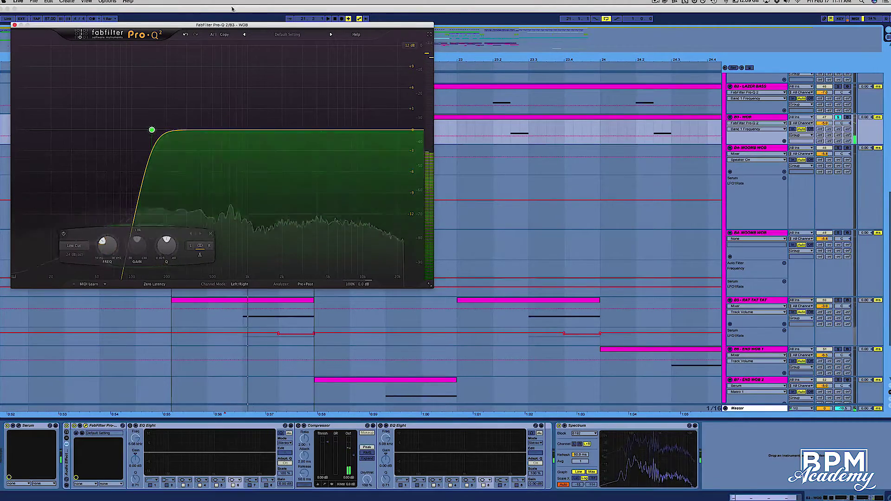
# - Move the Pro-Q 2 window clear of the WOB notes and play from beat 21.2 to check the filtered bass against the kick
pyautogui.moveTo(236, 25); pyautogui.dragTo(348, 168)
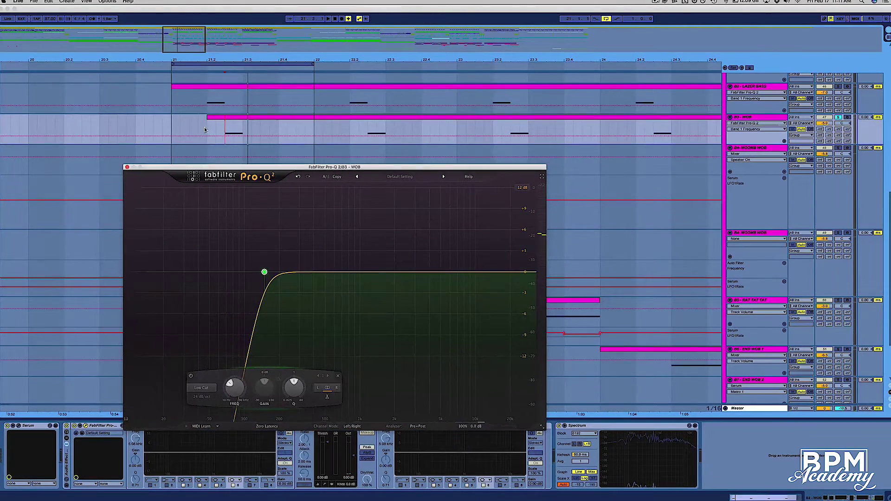
pyautogui.press('space')
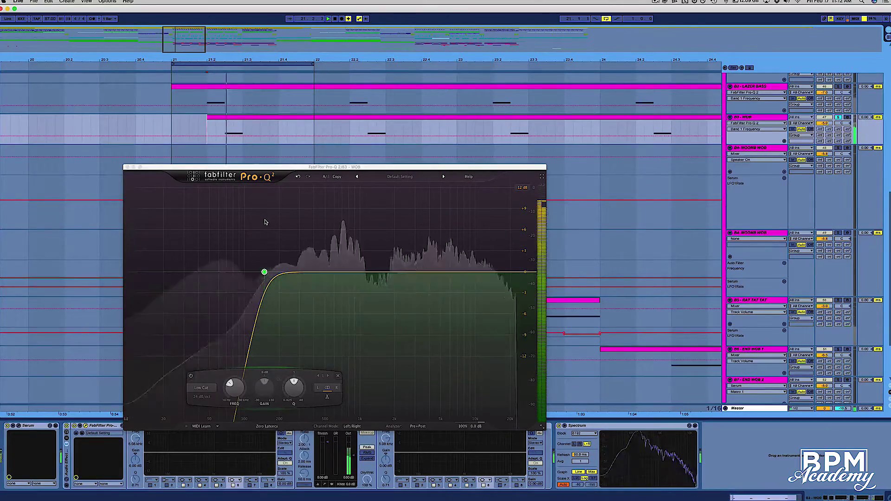
pyautogui.scroll(10, 239, 108)
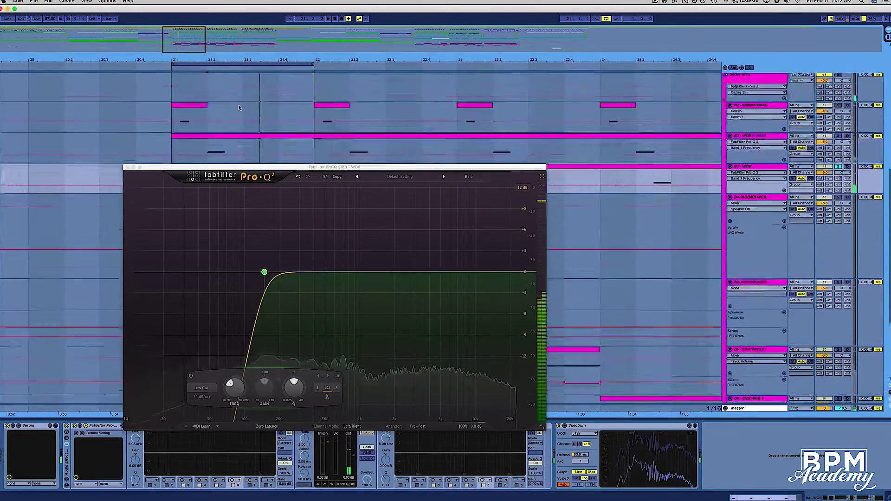
pyautogui.scroll(4, 240, 108)
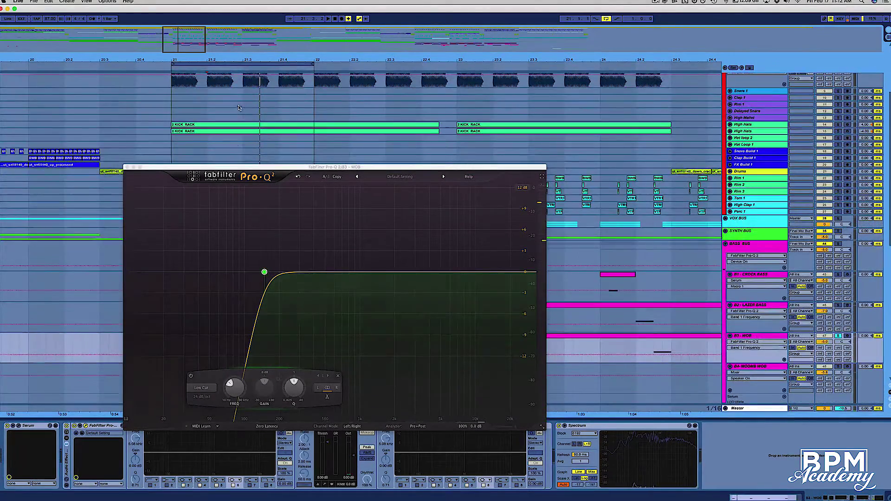
# - Replay the B3 - WOB track, lower its Pro-Q 2 low cut and raise it again to about 100 Hz, and close the plug-in
pyautogui.scroll(-14, 225, 85)
pyautogui.press('space')
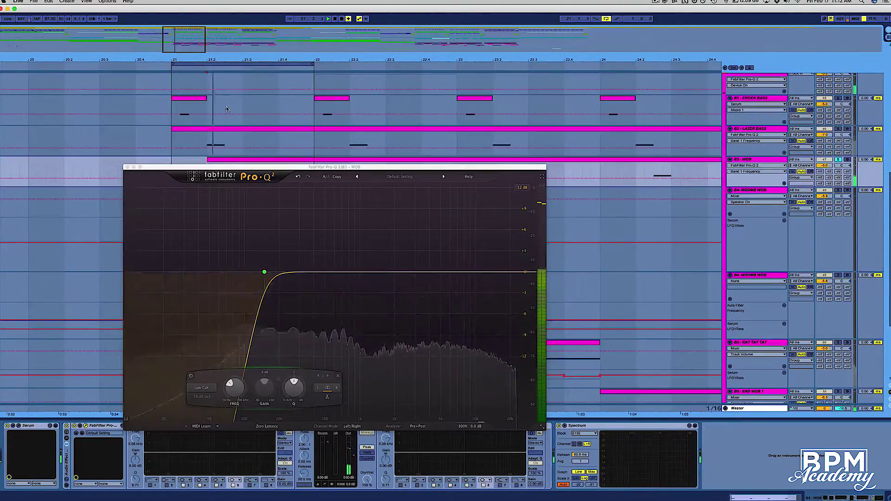
pyautogui.scroll(-1, 229, 112)
pyautogui.click(265, 272)
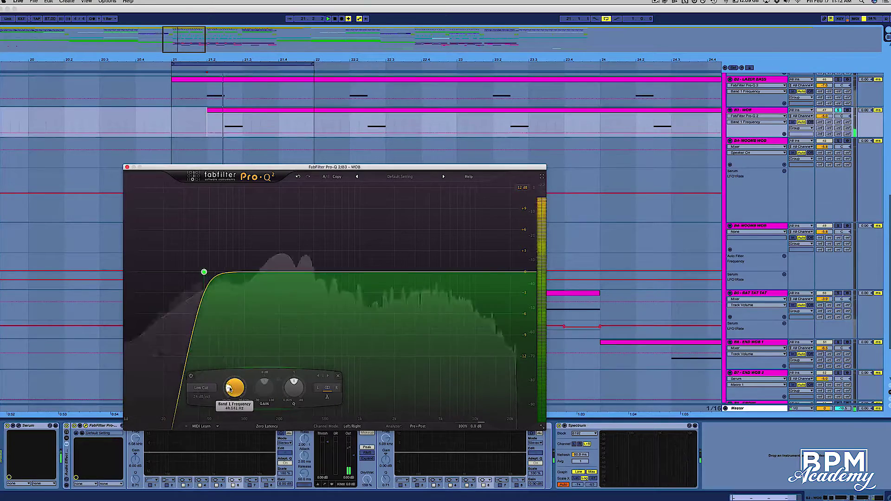
pyautogui.moveTo(231, 385); pyautogui.dragTo(230, 388)
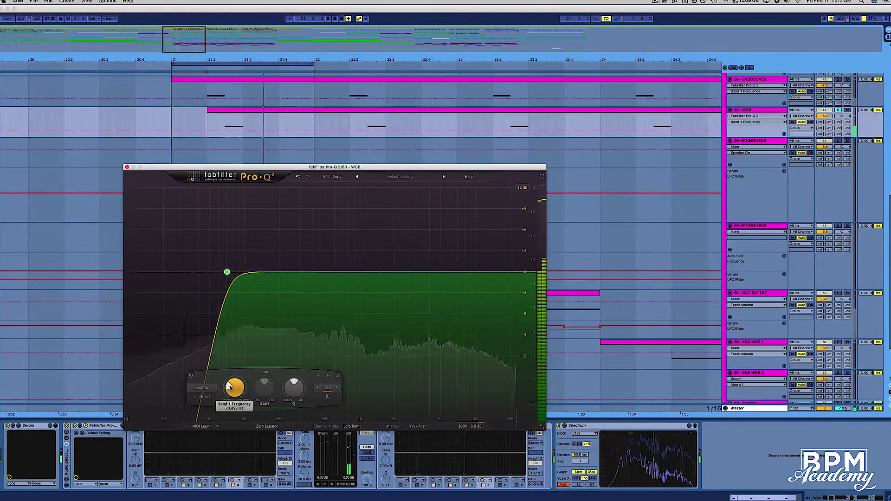
pyautogui.moveTo(230, 388); pyautogui.dragTo(230, 387)
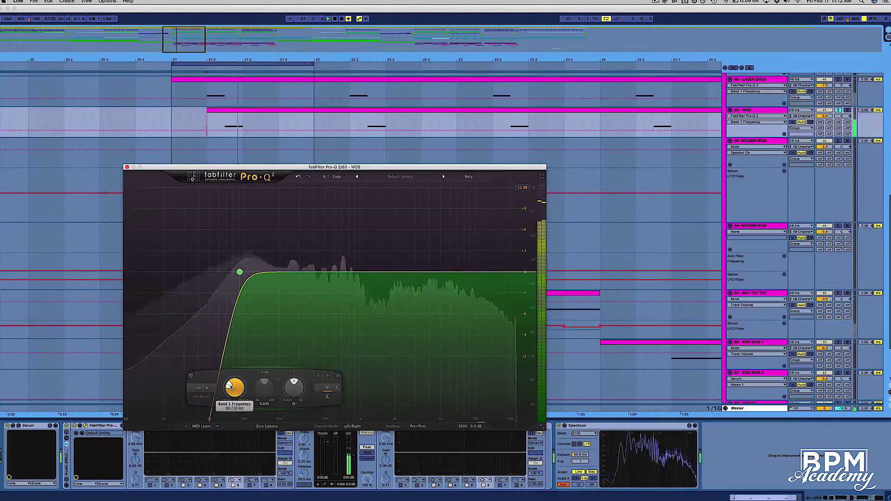
pyautogui.moveTo(230, 387); pyautogui.dragTo(232, 389)
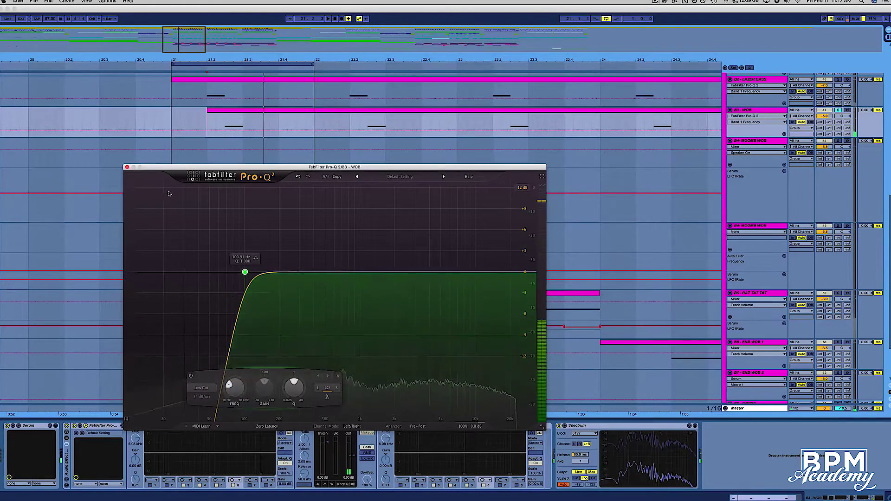
pyautogui.click(128, 167)
# - Solo the B5 - RAT TAT TAT track and play it from its first note at beat 21.3
pyautogui.scroll(-3, 260, 185)
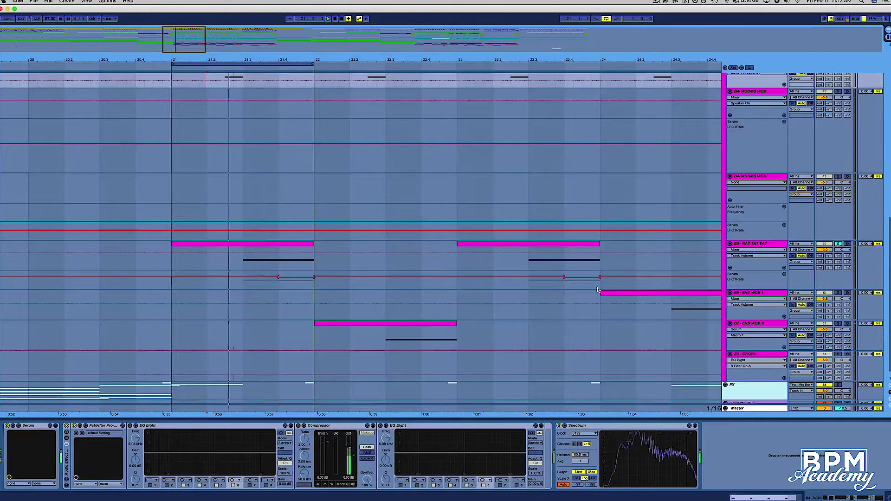
pyautogui.scroll(20, 831, 232)
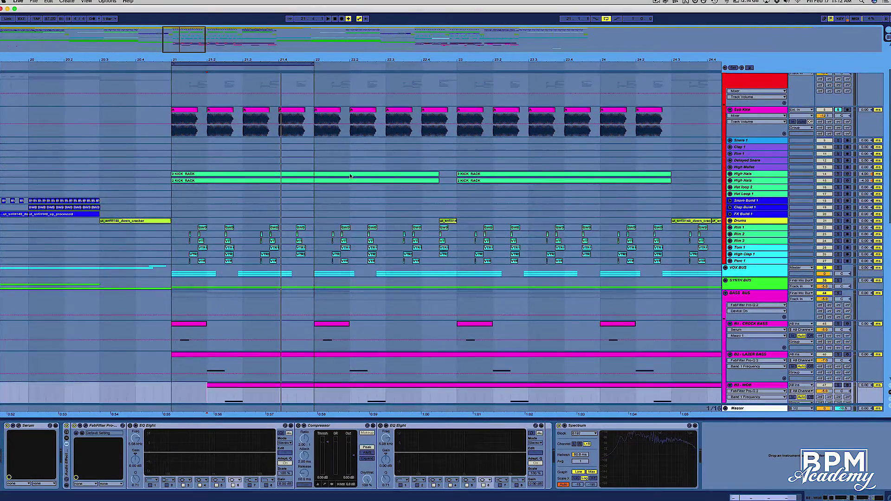
pyautogui.scroll(-15, 350, 176)
pyautogui.click(246, 267)
pyautogui.press('space')
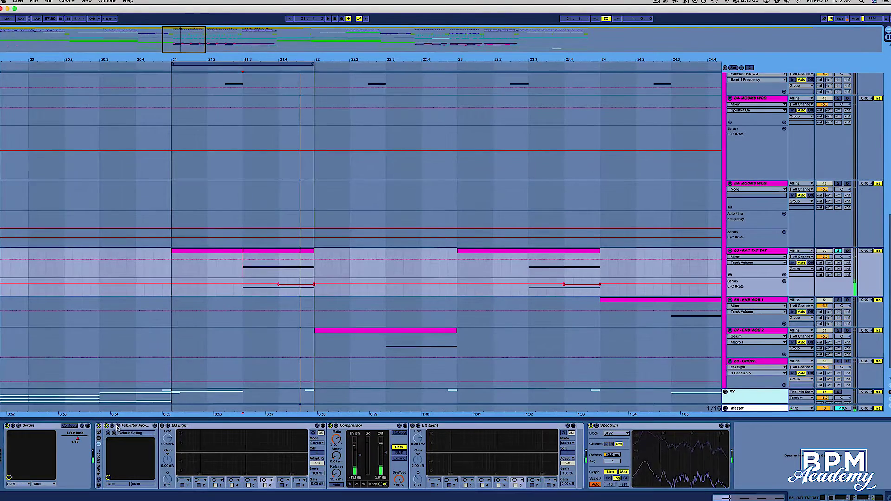
# - Open the RAT TAT TAT Pro-Q 2 and raise its low cut to about 205 Hz, comparing lower cutoffs during playback
pyautogui.click(117, 426)
pyautogui.click(67, 130)
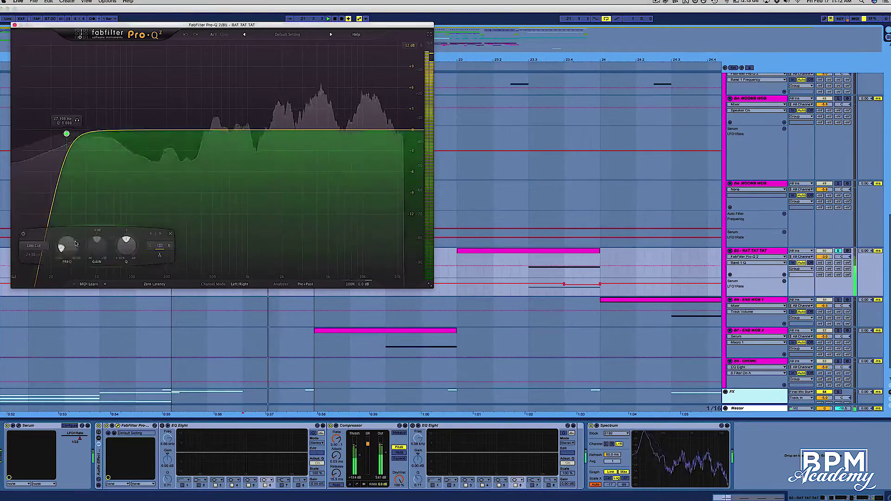
pyautogui.scroll(5, 62, 236)
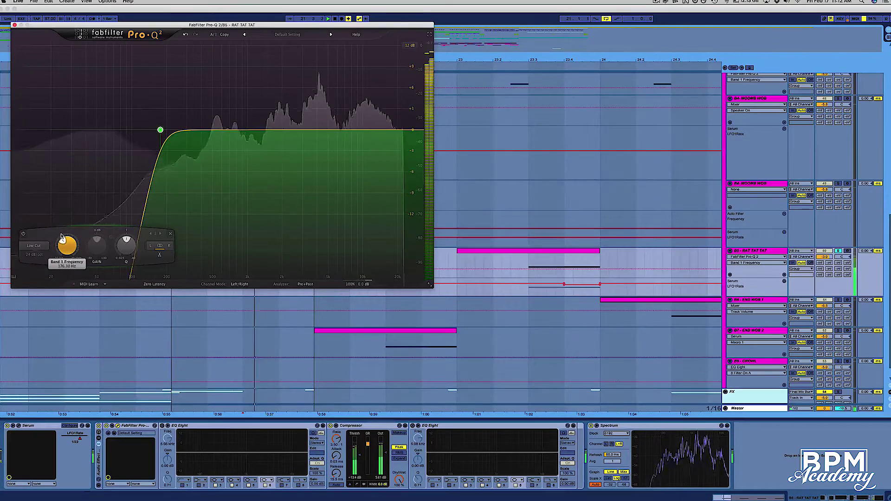
pyautogui.scroll(-1, 62, 237)
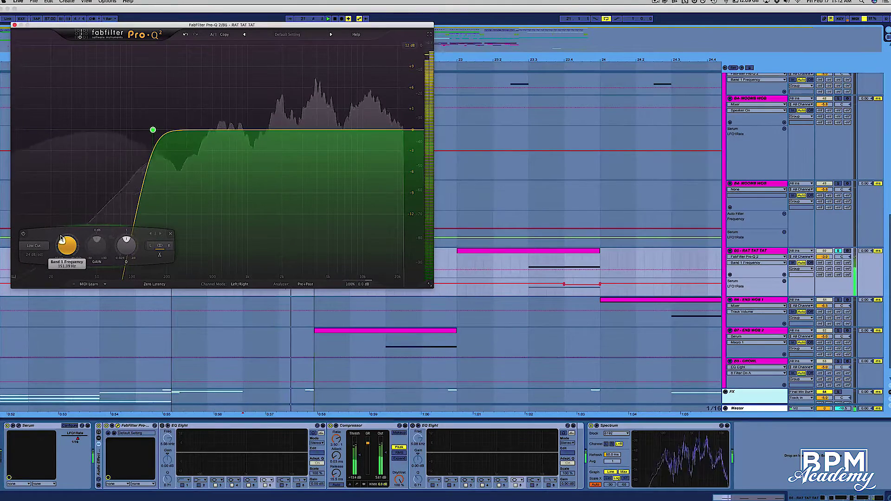
pyautogui.scroll(2, 61, 237)
pyautogui.scroll(-2, 61, 237)
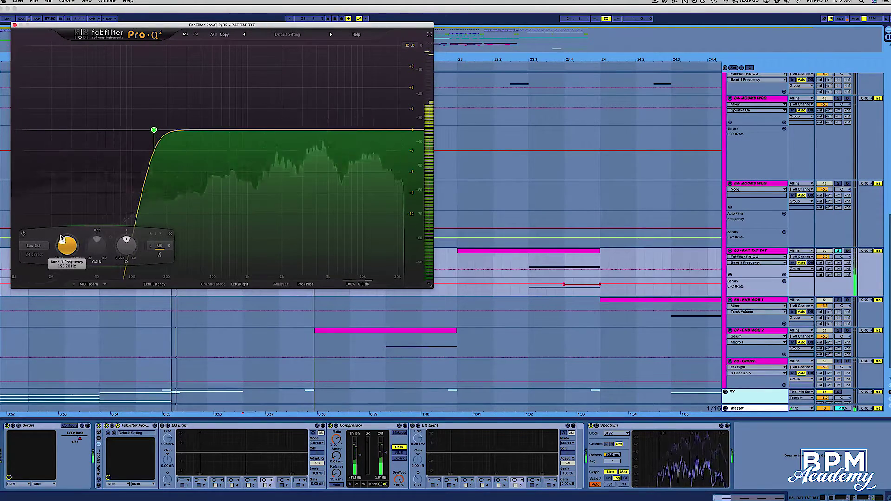
pyautogui.press('space')
pyautogui.scroll(2, 63, 236)
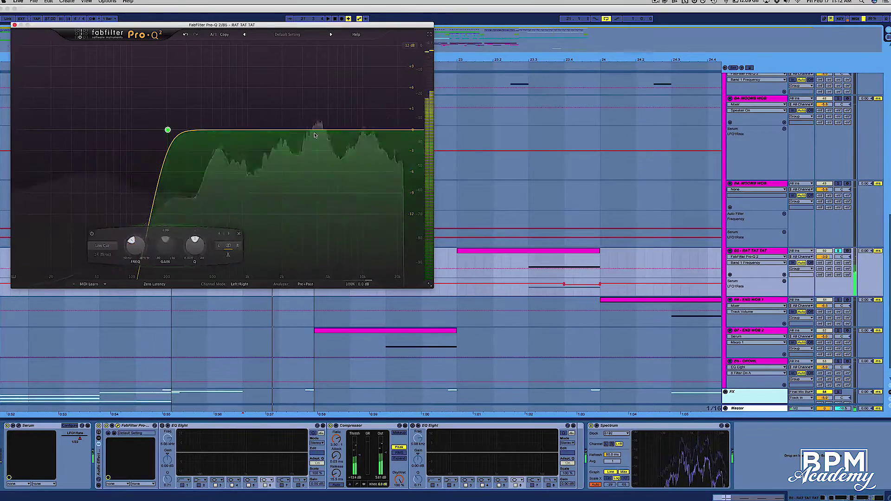
# - Add a narrow bell cut of about -3.8 dB near 5.8 kHz in the RAT TAT TAT Pro-Q 2
pyautogui.moveTo(313, 129); pyautogui.dragTo(344, 155)
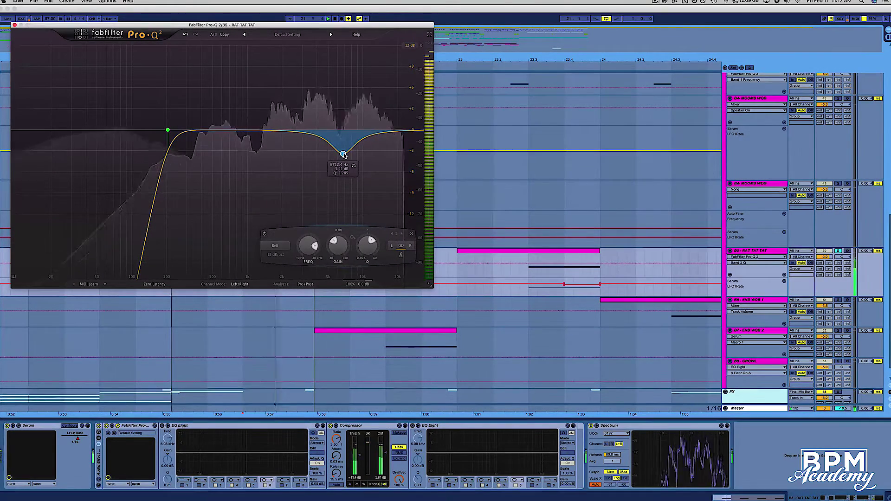
pyautogui.scroll(3, 342, 152)
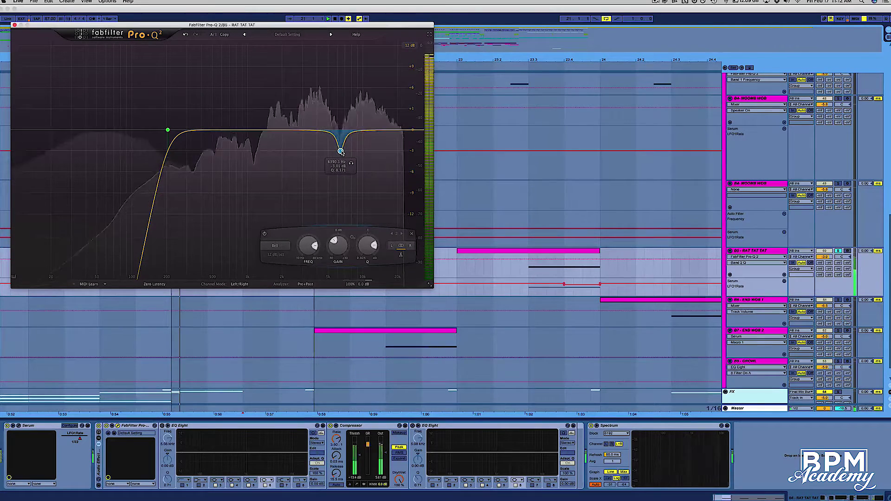
pyautogui.moveTo(343, 157)
pyautogui.mouseDown()
pyautogui.moveTo(325, 158)
pyautogui.moveTo(336, 157)
pyautogui.mouseUp()
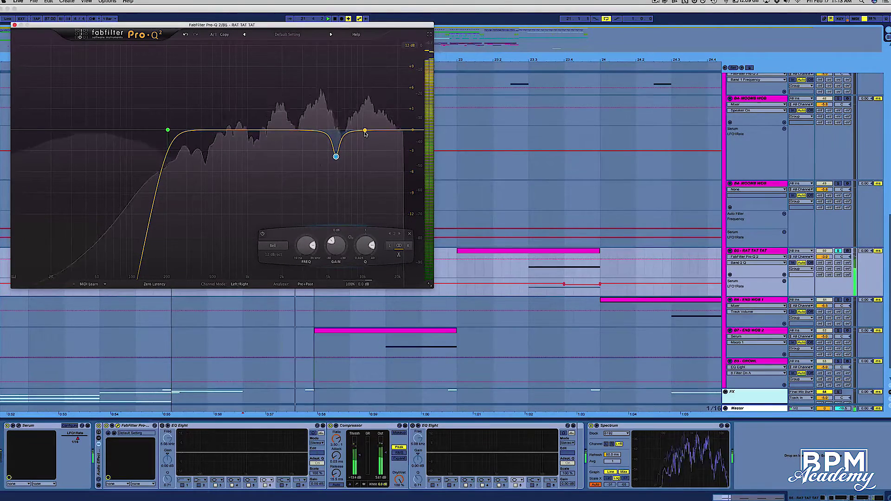
# - Replace a trial high shelf with a second narrow bell cut of about -2.4 dB, sweep it from 10 kHz to about 3 kHz, and close the plug-in
pyautogui.moveTo(365, 134); pyautogui.dragTo(366, 149)
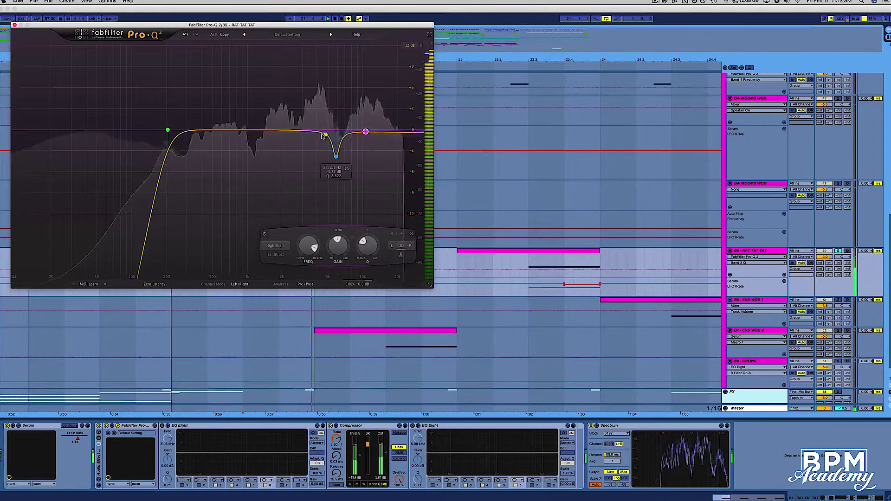
pyautogui.press('space')
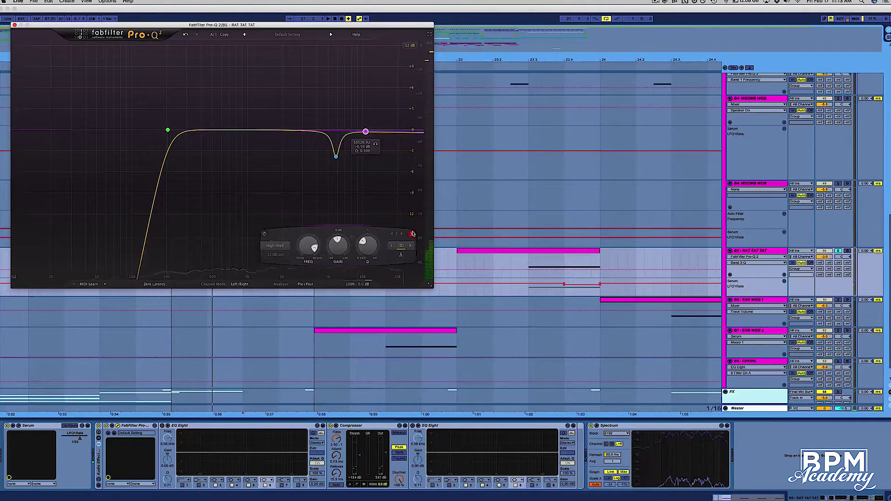
pyautogui.moveTo(291, 132); pyautogui.dragTo(352, 147)
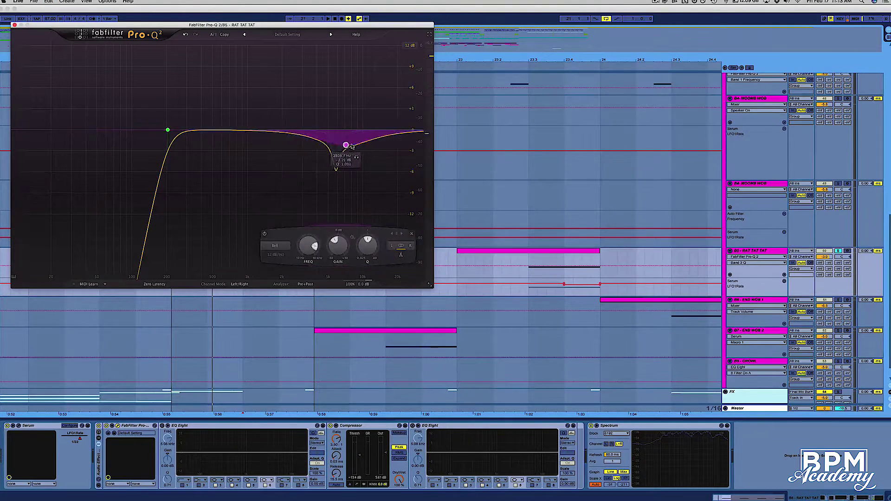
pyautogui.press('space')
pyautogui.scroll(10, 373, 141)
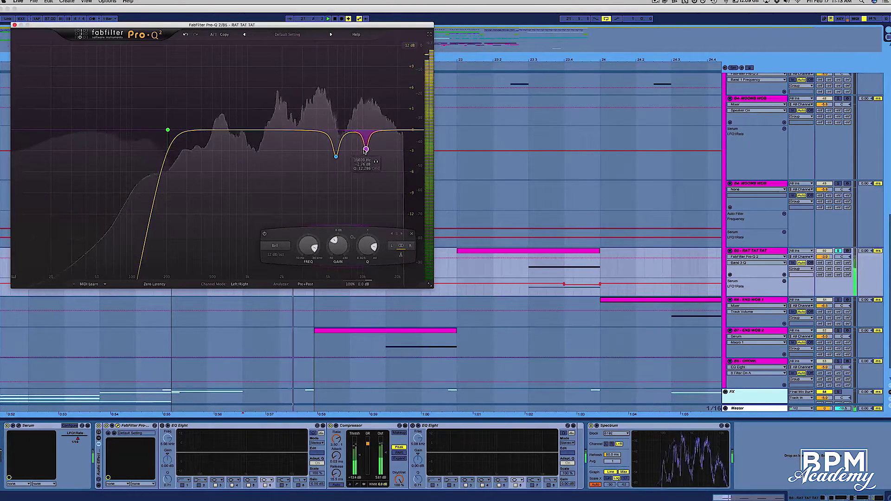
pyautogui.press('space')
pyautogui.moveTo(361, 150); pyautogui.dragTo(298, 147)
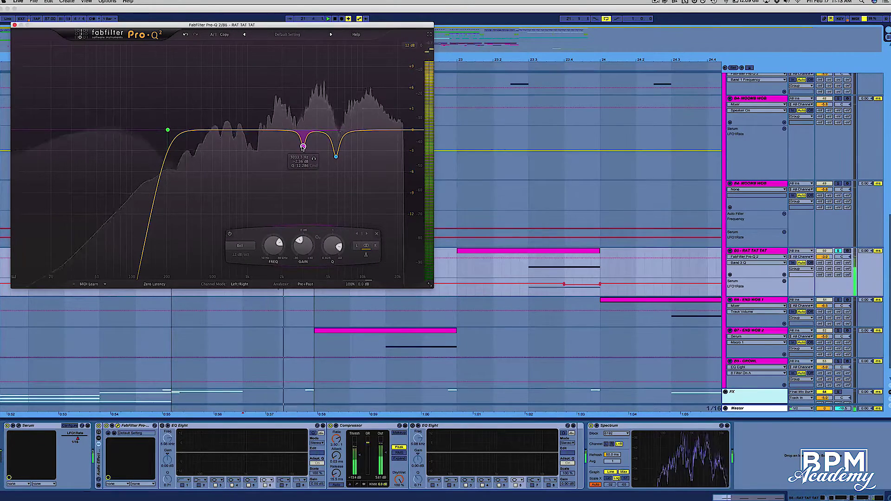
pyautogui.press('space')
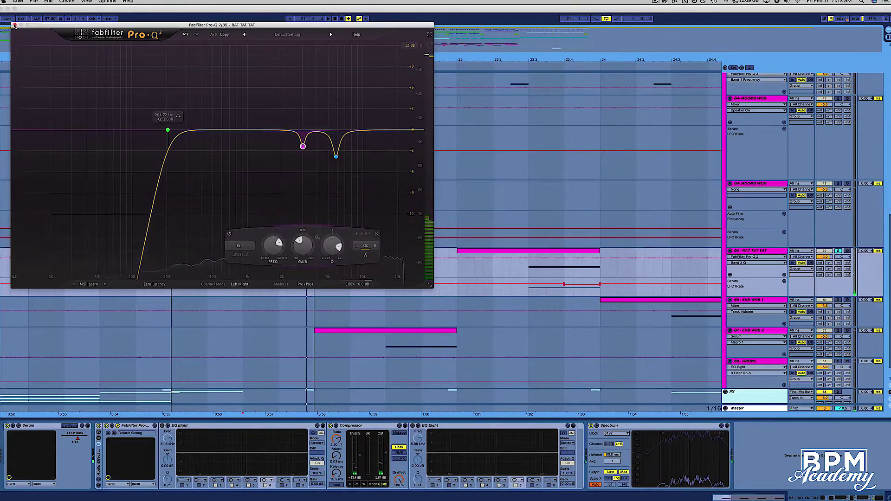
pyautogui.click(14, 26)
# - Replay the equalized RAT TAT TAT, and move the one-bar loop to bar 22 over the B7 - END WOB 2 clip
pyautogui.press('space')
pyautogui.scroll(-2, 400, 178)
pyautogui.scroll(4, 400, 178)
pyautogui.scroll(5, 399, 178)
pyautogui.press('space')
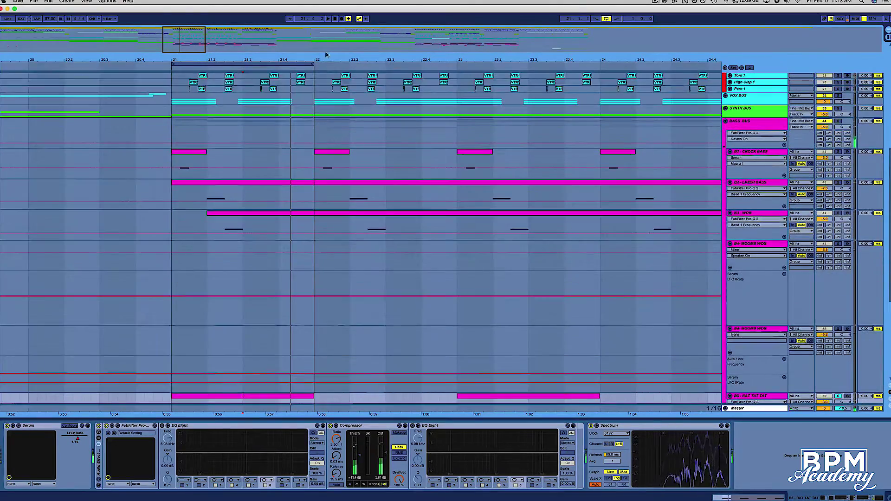
pyautogui.hscroll(-5, 294, 67)
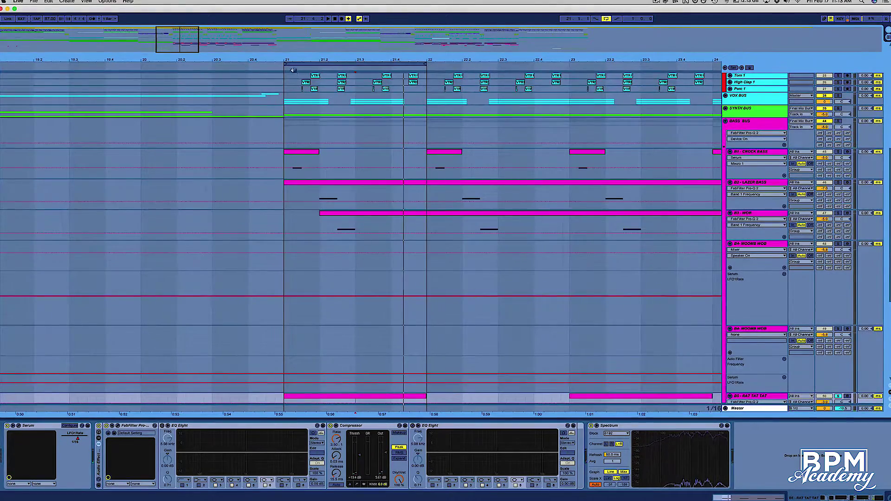
pyautogui.hscroll(4, 294, 72)
pyautogui.scroll(-3, 338, 109)
pyautogui.scroll(2, 339, 110)
pyautogui.moveTo(300, 64); pyautogui.dragTo(523, 66)
pyautogui.scroll(-4, 792, 226)
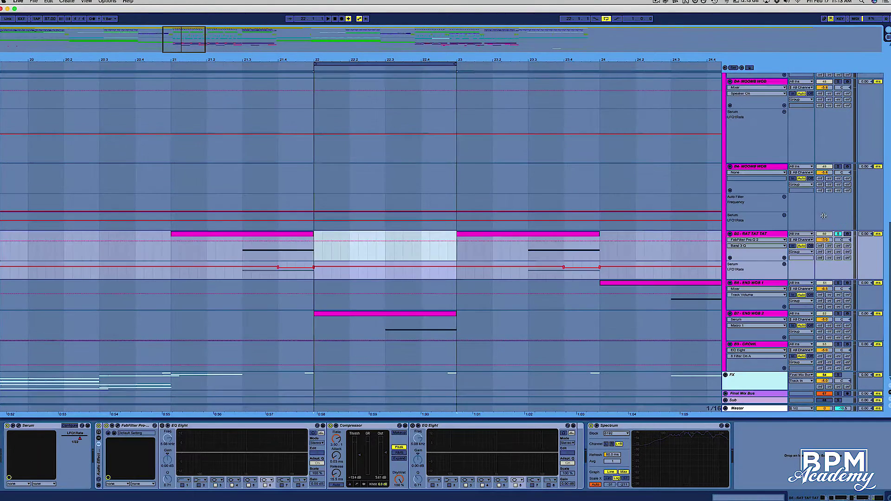
# - Solo the B7 - END WOB 2 track instead of RAT TAT TAT and play it from its first note at beat 22.3
pyautogui.click(839, 234)
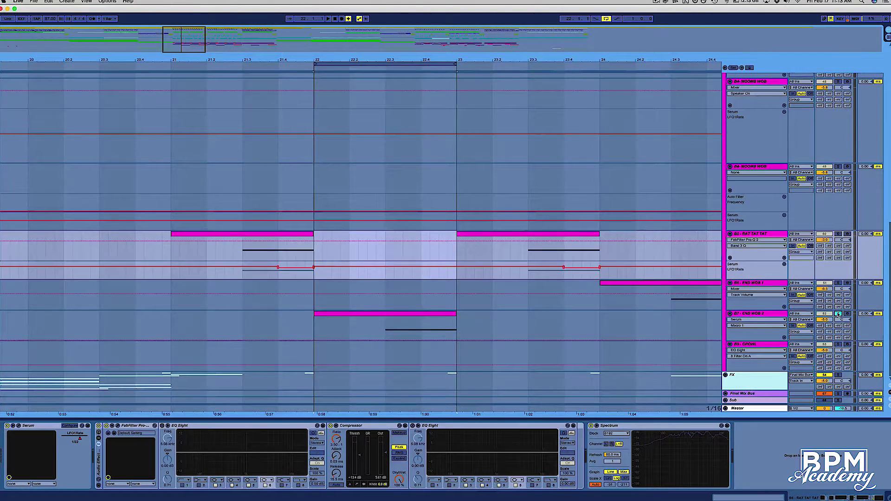
pyautogui.click(404, 326)
pyautogui.press('space')
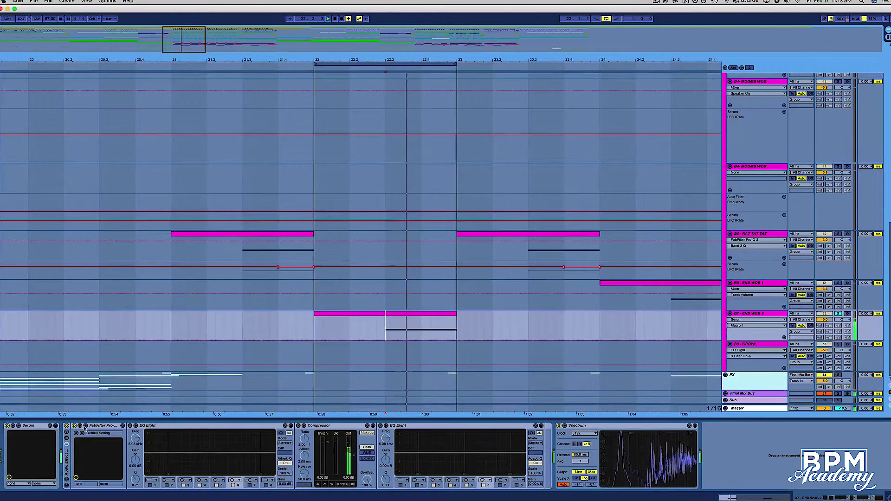
# - Raise the END WOB 2 Pro-Q 2 low cut to somewhat above 200 Hz during playback, and close the plug-in
pyautogui.click(86, 426)
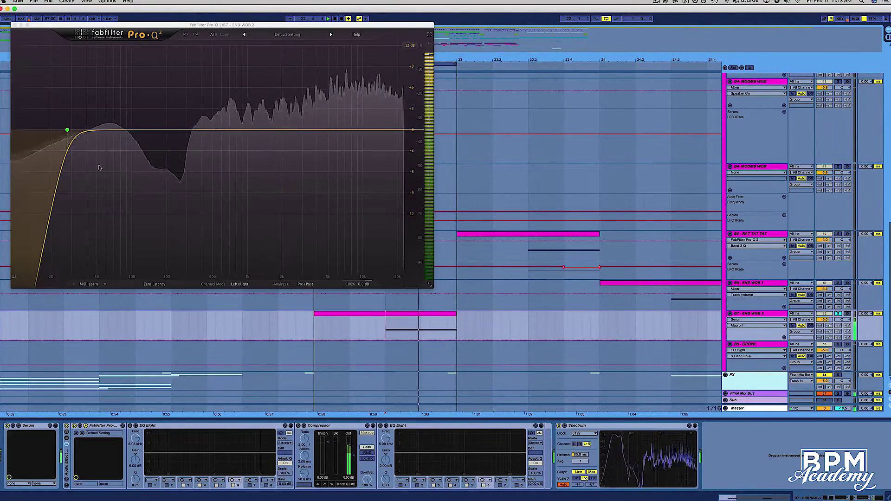
pyautogui.click(69, 130)
pyautogui.moveTo(67, 246)
pyautogui.mouseDown()
pyautogui.moveTo(61, 225)
pyautogui.moveTo(58, 267)
pyautogui.moveTo(64, 239)
pyautogui.mouseUp()
pyautogui.press('space')
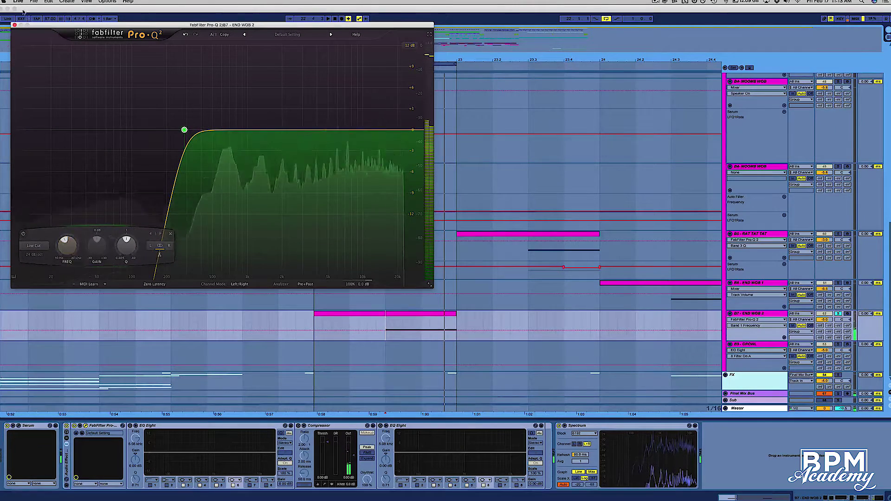
pyautogui.click(14, 25)
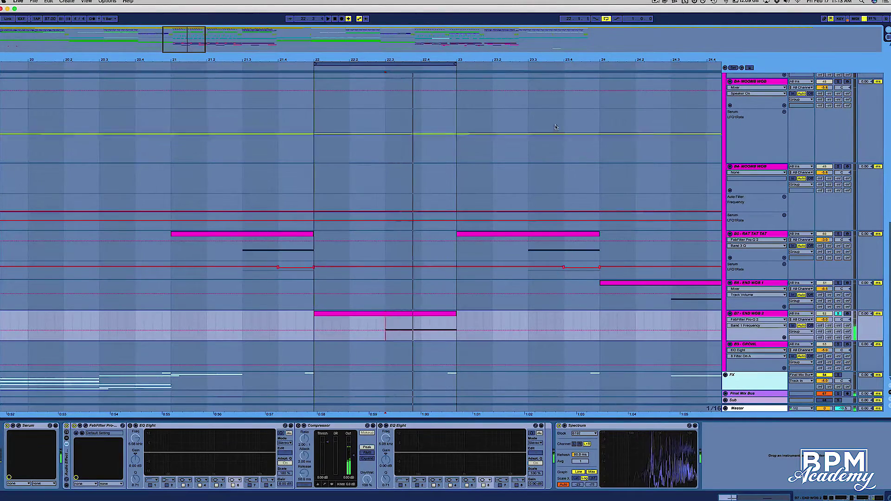
# - Look over the wider arrangement around bars 21 to 33 to check how the bass clips are laid out across the tracks
pyautogui.moveTo(513, 59); pyautogui.dragTo(361, 31)
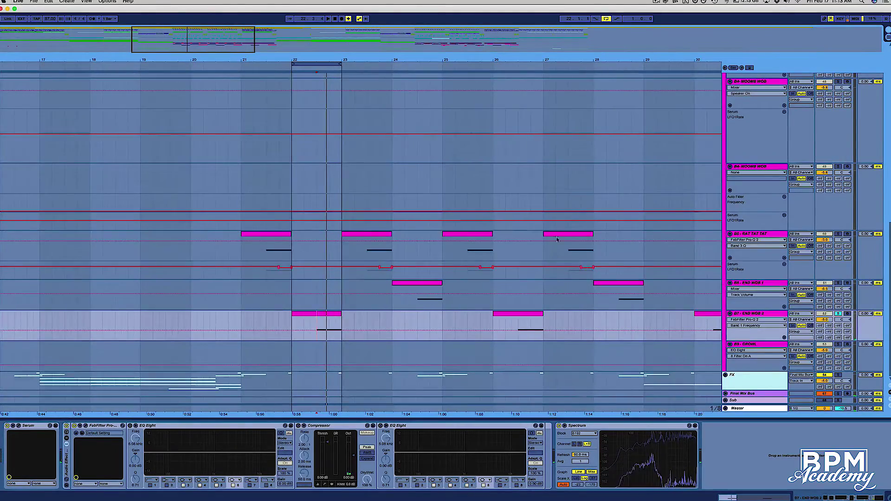
pyautogui.scroll(5, 586, 265)
pyautogui.hscroll(3, 586, 265)
pyautogui.scroll(-5, 580, 262)
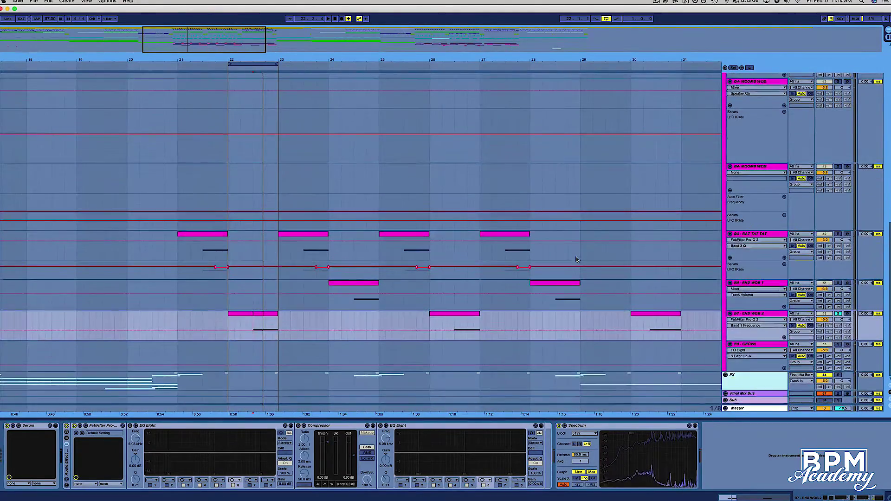
pyautogui.scroll(10, 574, 259)
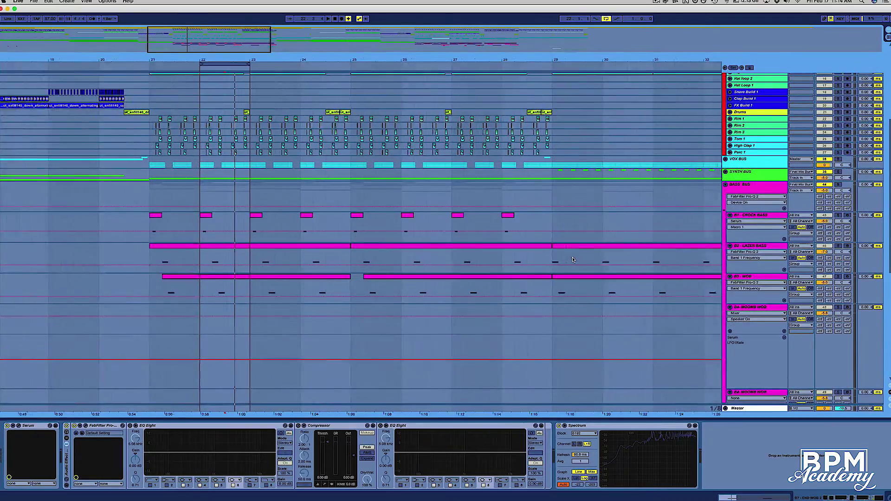
pyautogui.hscroll(2, 573, 259)
pyautogui.scroll(-10, 573, 259)
pyautogui.hscroll(2, 586, 255)
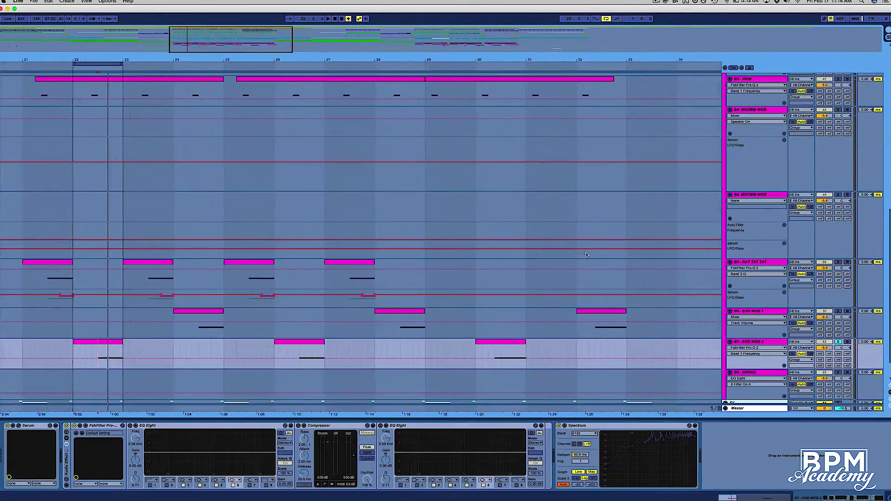
pyautogui.hscroll(-2, 586, 255)
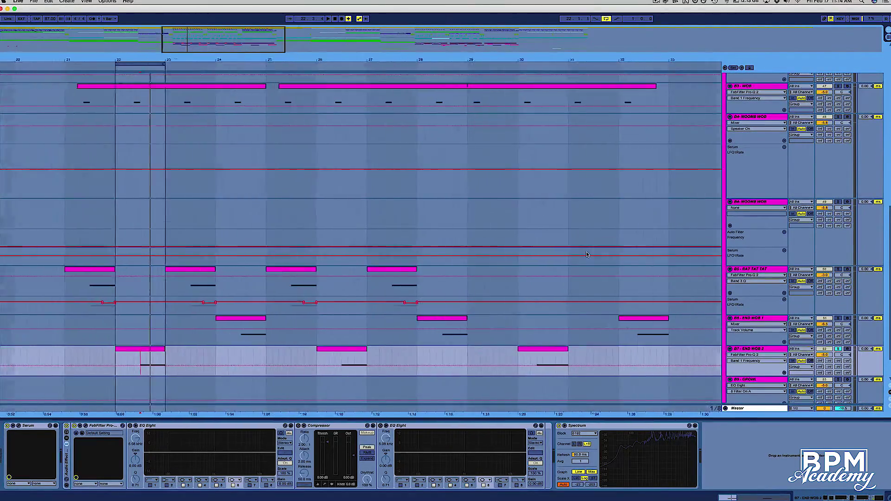
# - Play the soloed END WOB 2 track from its note in bar 30 and check it against the drum and bass tracks
pyautogui.scroll(-2, 586, 254)
pyautogui.hscroll(2, 587, 252)
pyautogui.click(509, 328)
pyautogui.press('space')
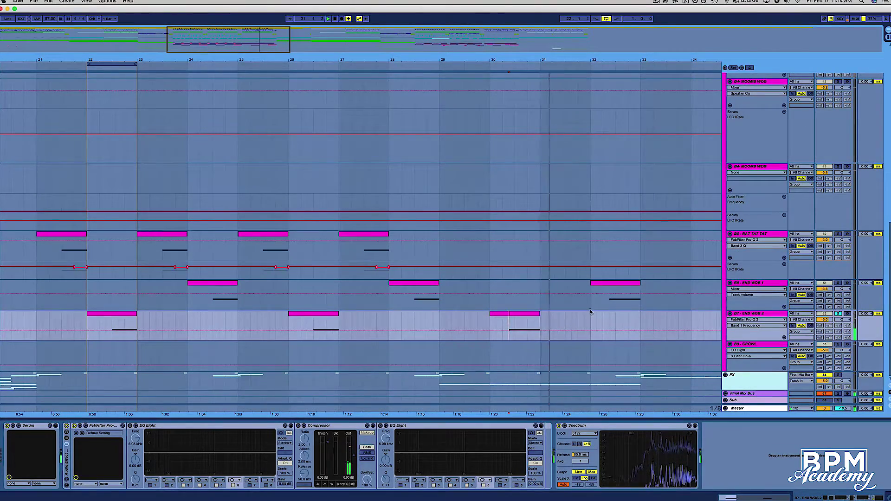
pyautogui.scroll(10, 557, 275)
pyautogui.press('space')
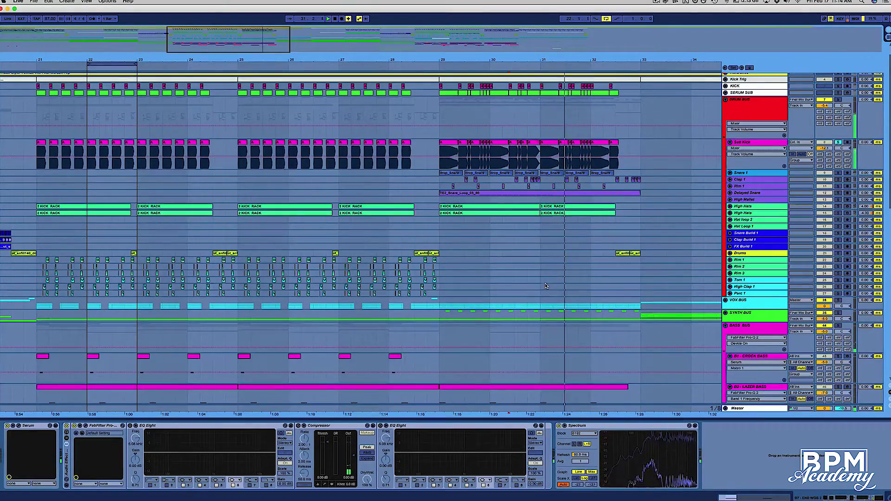
pyautogui.scroll(-10, 545, 283)
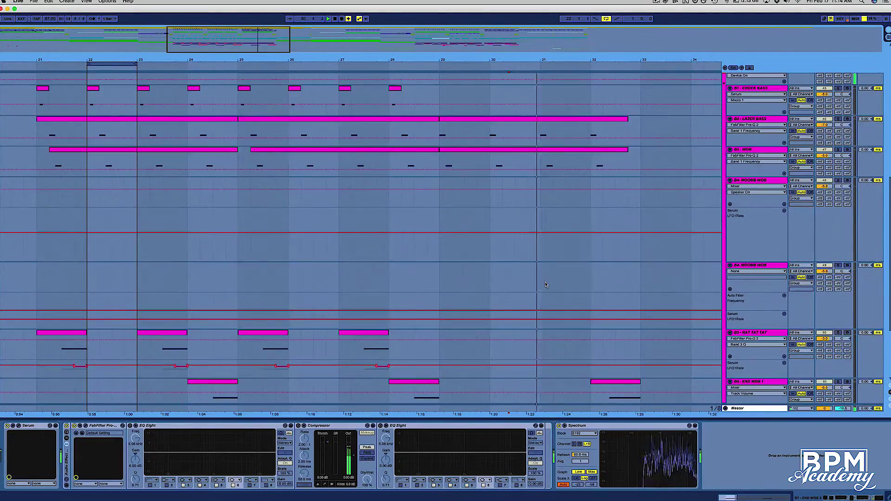
pyautogui.press('space')
# - Move the one-bar loop to bar 49 and solo the first B4 - MOOMB WOB track there
pyautogui.moveTo(392, 59); pyautogui.dragTo(280, 61)
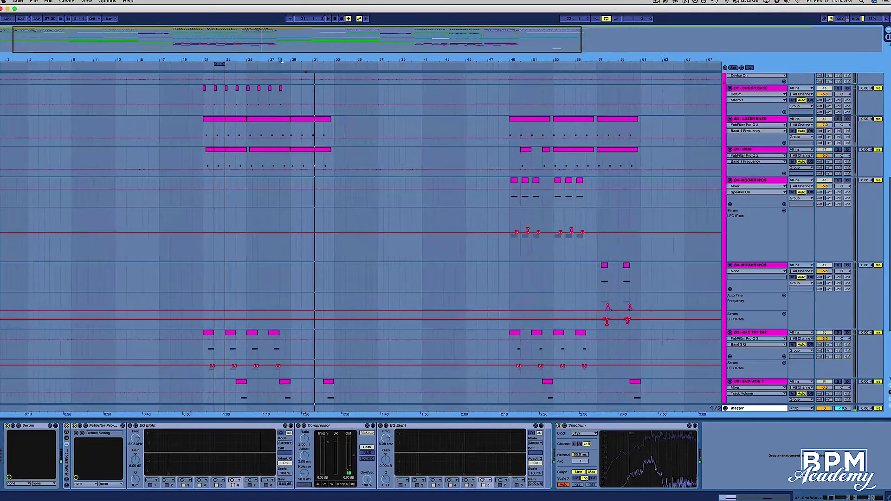
pyautogui.moveTo(221, 64); pyautogui.dragTo(517, 102)
pyautogui.moveTo(518, 133); pyautogui.dragTo(518, 158)
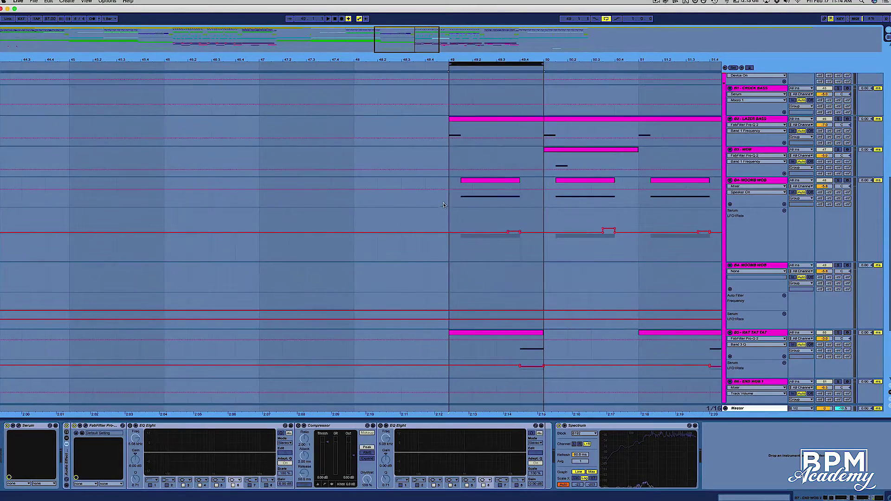
pyautogui.click(502, 201)
pyautogui.click(839, 180)
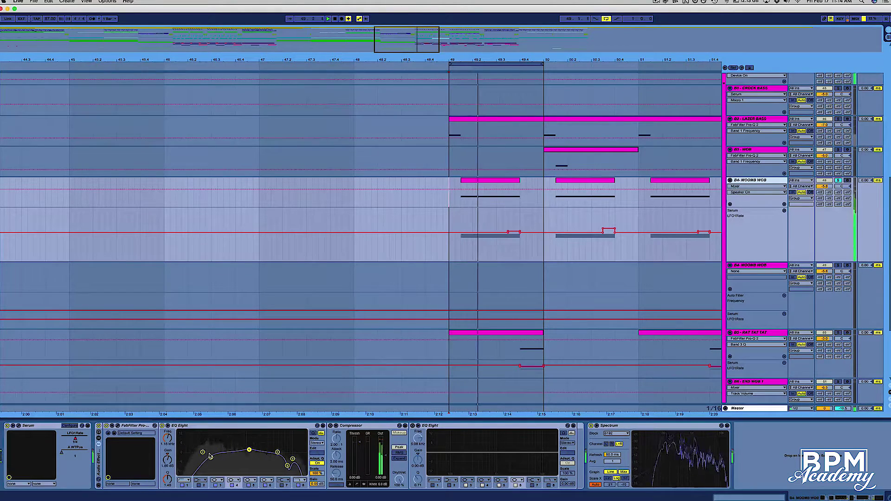
# - Compare MOOMB WOB with its EQ Eight bypassed, and reshape the upper-mid band into a slight cut near 3.2 kHz with adjusted Q
pyautogui.click(162, 426)
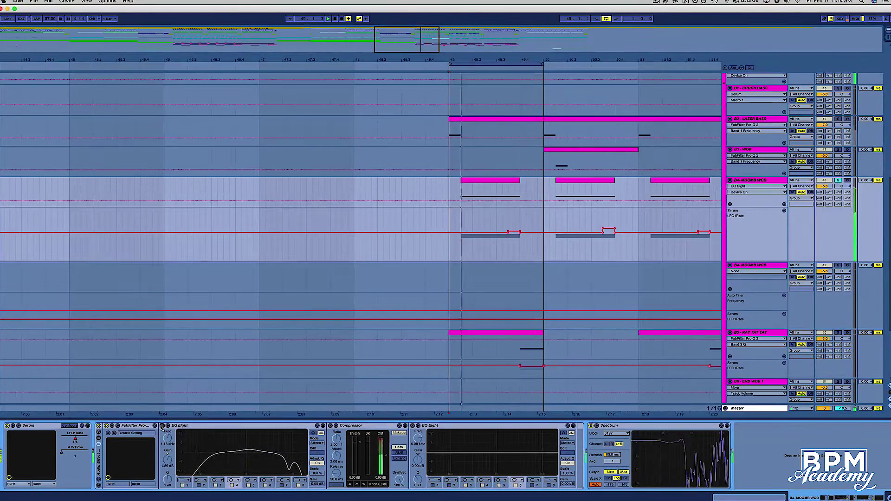
pyautogui.click(162, 426)
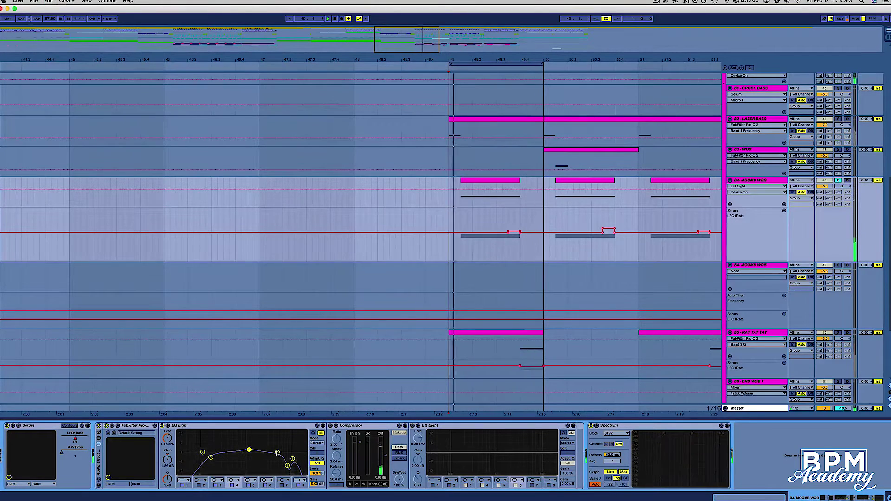
pyautogui.moveTo(277, 452); pyautogui.dragTo(274, 454)
pyautogui.moveTo(167, 485); pyautogui.dragTo(167, 464)
pyautogui.moveTo(266, 462)
pyautogui.mouseDown()
pyautogui.moveTo(278, 464)
pyautogui.moveTo(246, 461)
pyautogui.moveTo(270, 459)
pyautogui.mouseUp()
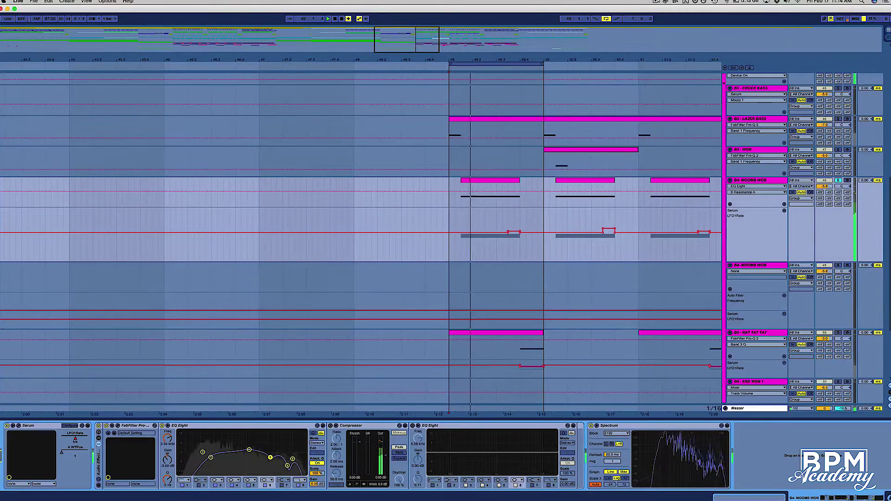
# - Enable the MOOMB WOB Compressor without makeup gain, raise its ratio, set the threshold to about -17.2 dB, and adjust the release during playback
pyautogui.click(331, 426)
pyautogui.click(399, 433)
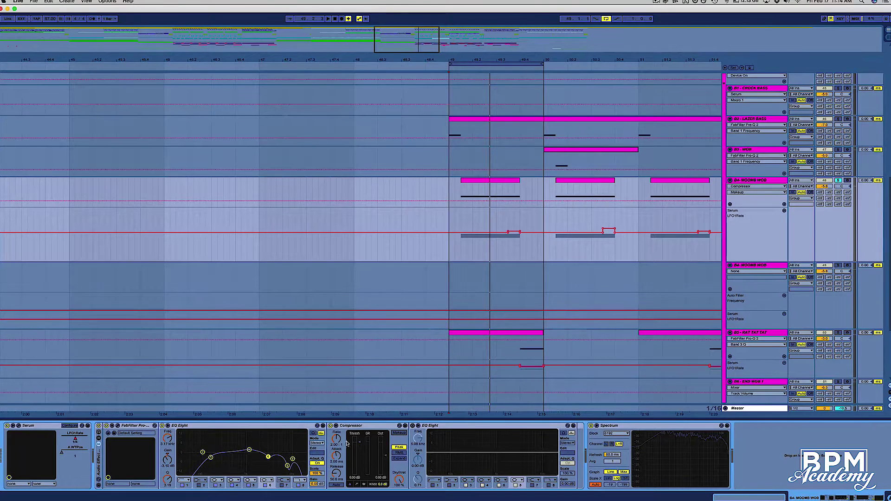
pyautogui.moveTo(337, 439); pyautogui.dragTo(359, 451)
pyautogui.press('space')
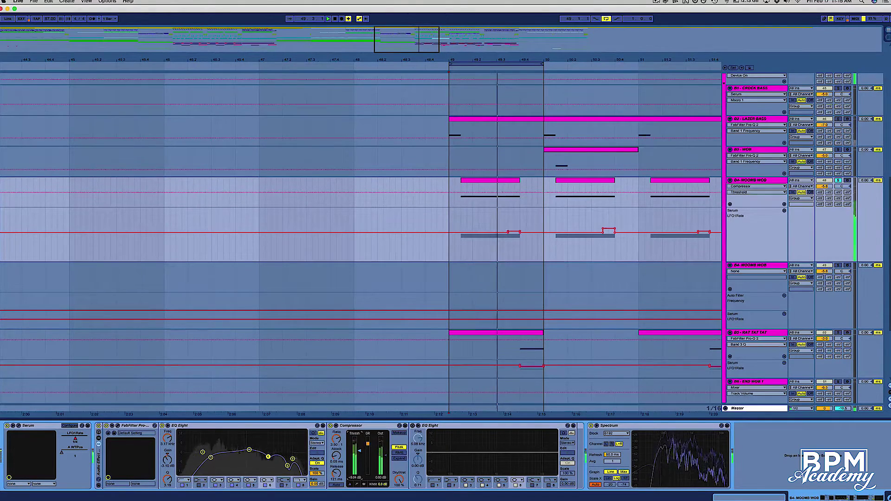
pyautogui.moveTo(360, 451); pyautogui.dragTo(360, 450)
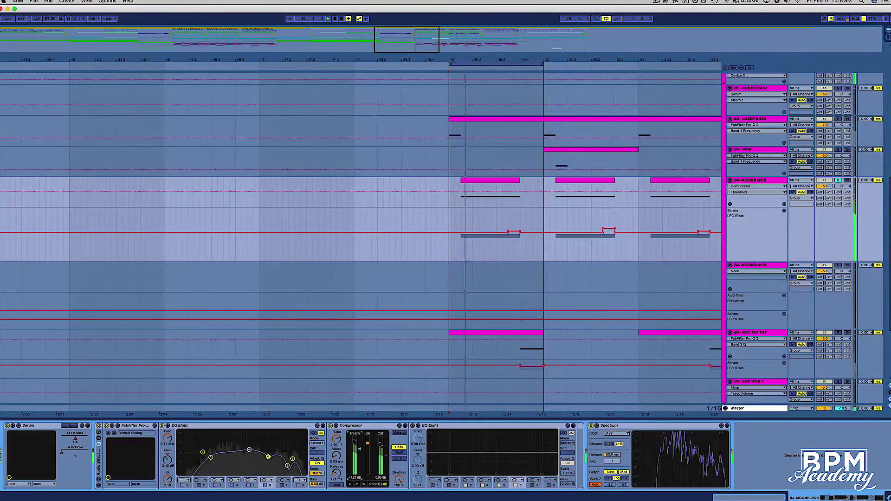
pyautogui.moveTo(336, 473); pyautogui.dragTo(336, 487)
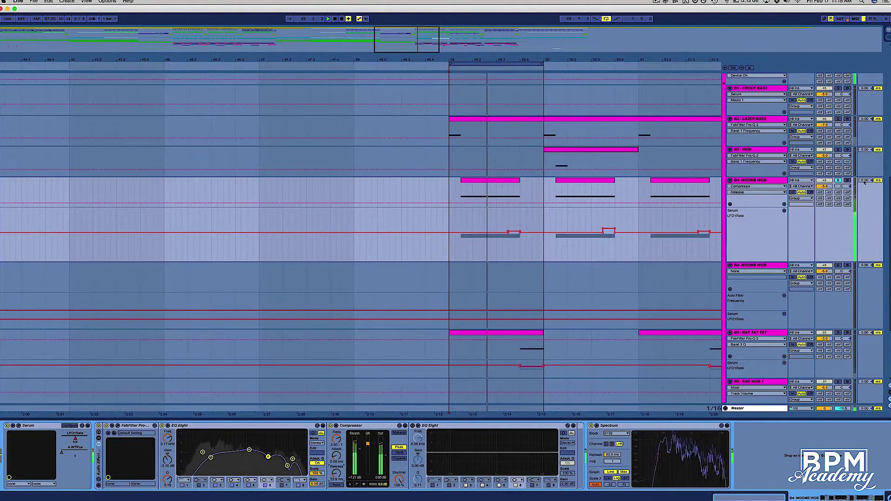
pyautogui.press('space')
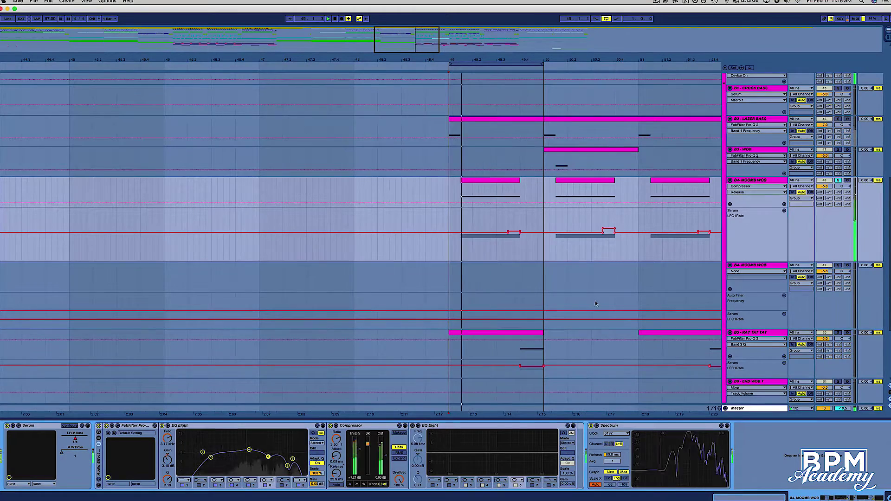
pyautogui.press('space')
# - Solo the RAT TAT TAT track at its bar 49 clip and inspect its Pro-Q 2 settings
pyautogui.click(521, 350)
pyautogui.click(839, 333)
pyautogui.click(839, 333)
pyautogui.click(118, 426)
pyautogui.click(118, 426)
# - Reduce the first MOOMB WOB track's lane height, and play the second MOOMB WOB track soloed from its first clip in bar 57
pyautogui.moveTo(603, 59); pyautogui.dragTo(432, 20)
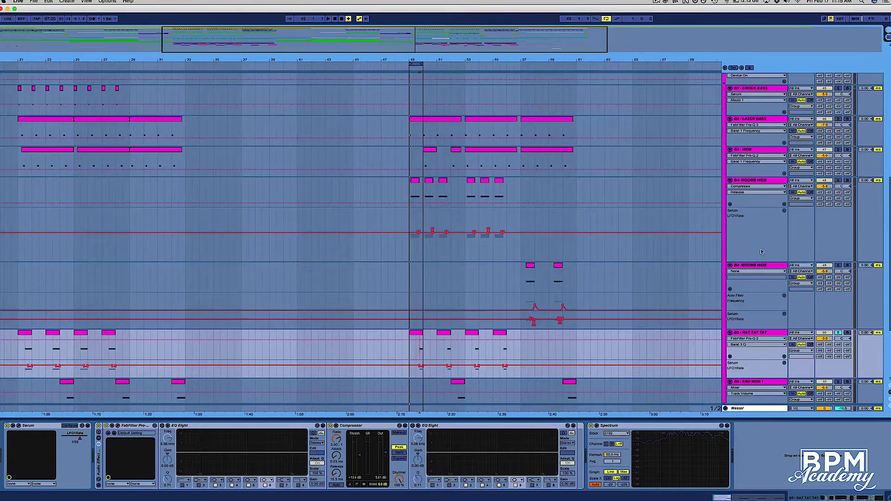
pyautogui.moveTo(759, 261); pyautogui.dragTo(759, 233)
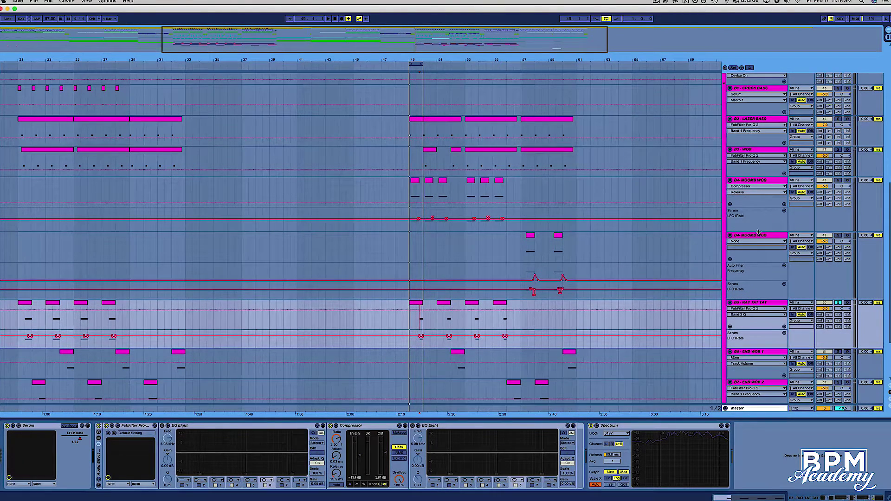
pyautogui.click(525, 249)
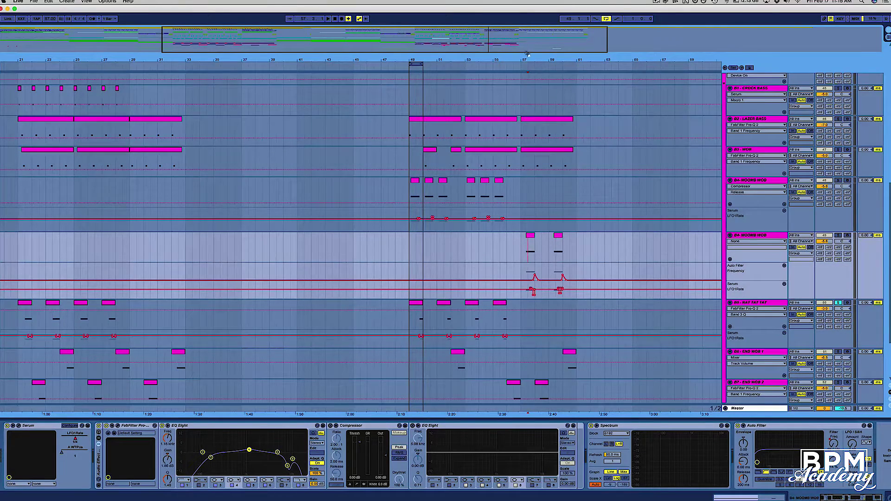
pyautogui.moveTo(528, 54); pyautogui.dragTo(531, 254)
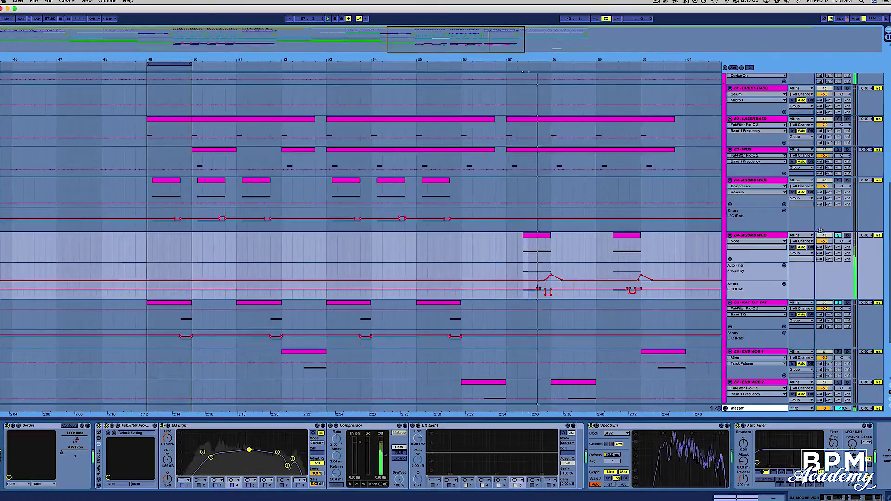
pyautogui.scroll(10, 854, 144)
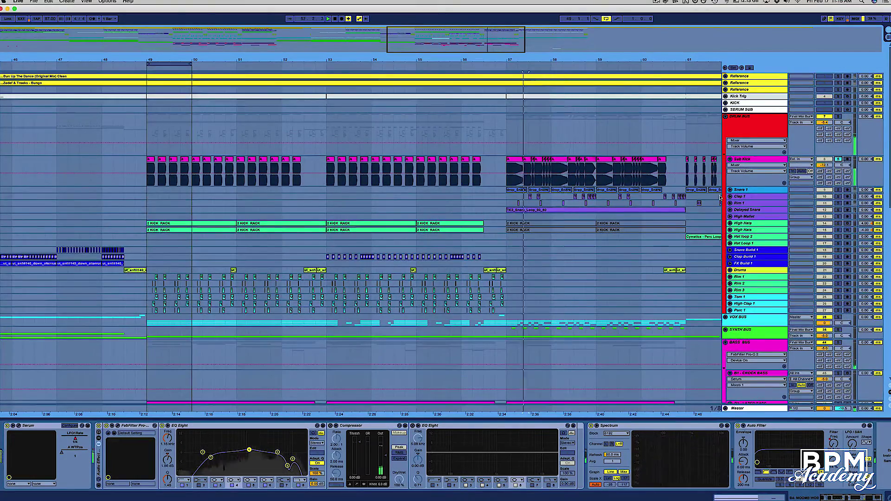
pyautogui.scroll(-10, 620, 190)
# - Copy the first MOOMB WOB track's EQ Eight and Compressor to the second MOOMB WOB track, replacing its original pair
pyautogui.click(768, 169)
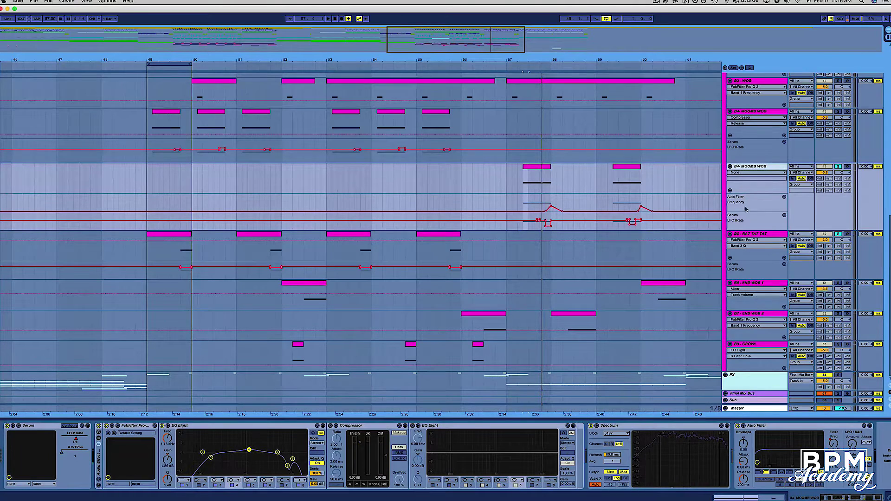
pyautogui.click(762, 112)
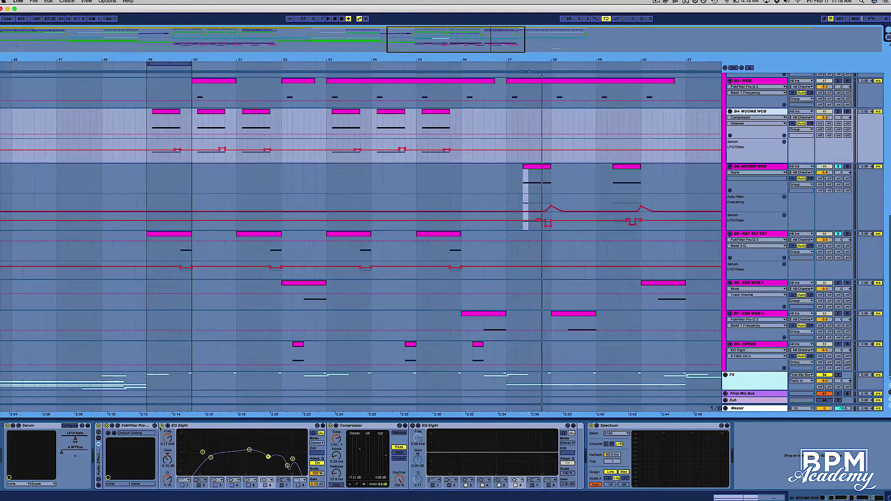
pyautogui.click(234, 426)
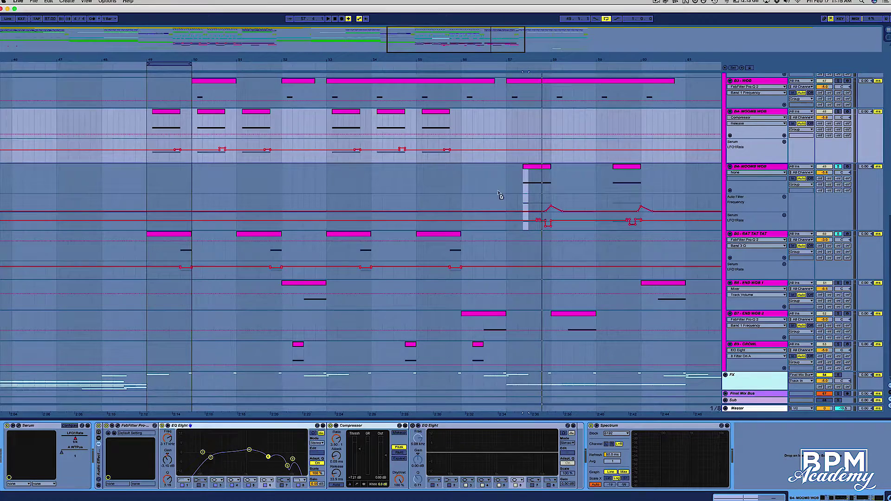
pyautogui.click(549, 189)
pyautogui.moveTo(498, 307); pyautogui.dragTo(439, 425)
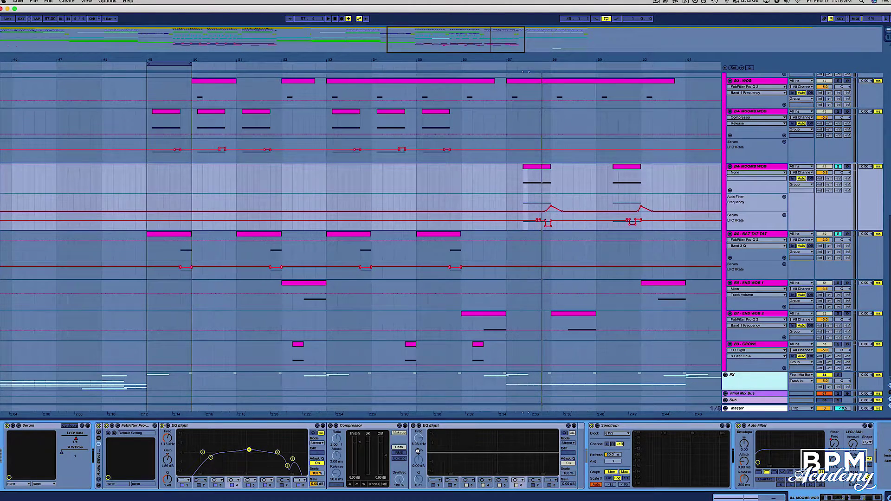
pyautogui.moveTo(419, 450); pyautogui.dragTo(420, 451)
pyautogui.click(338, 432)
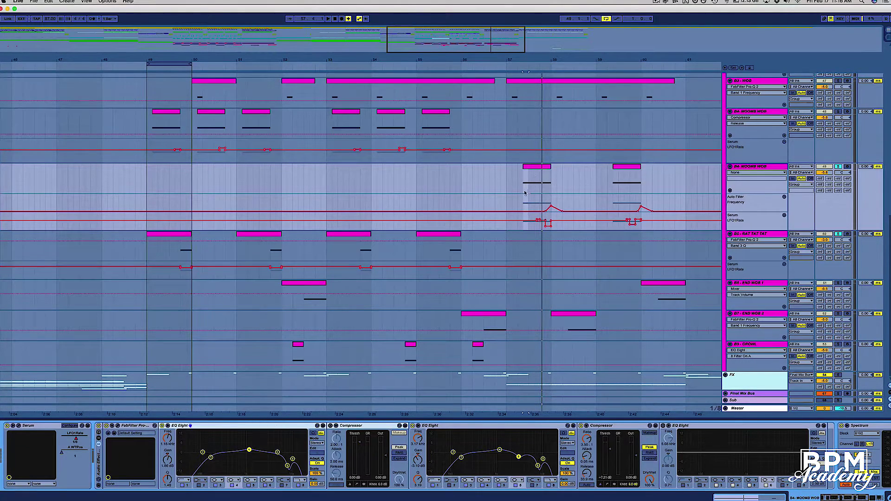
pyautogui.press('Delete')
# - Raise the second MOOMB WOB Compressor's output gain to about 1.65 dB and replay the clip in bar 57
pyautogui.press('space')
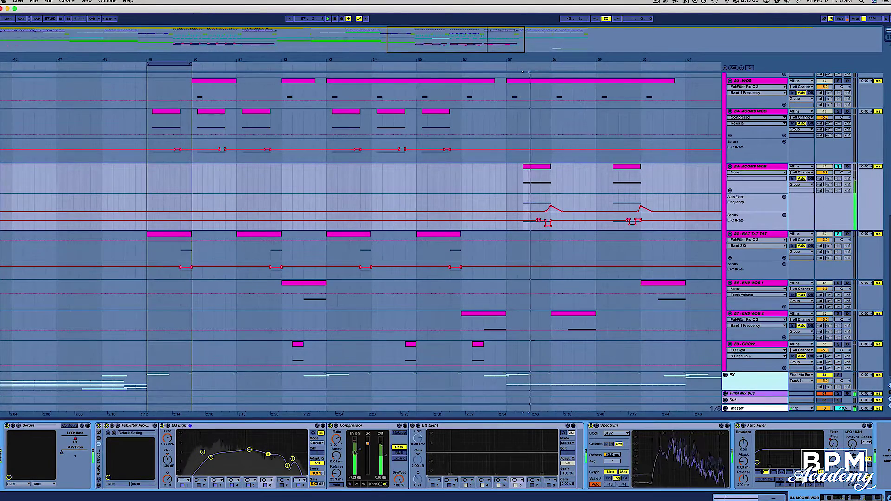
pyautogui.moveTo(388, 459); pyautogui.dragTo(386, 456)
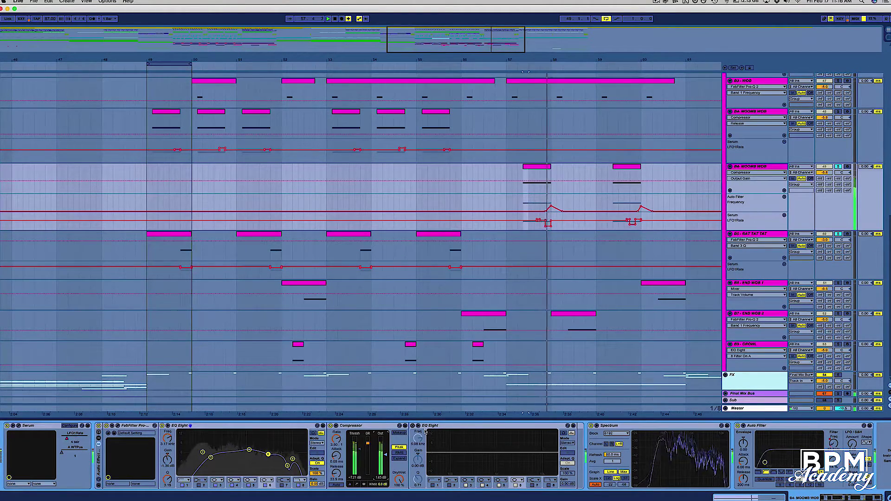
pyautogui.press('space')
pyautogui.press('space')
pyautogui.hscroll(1, 649, 294)
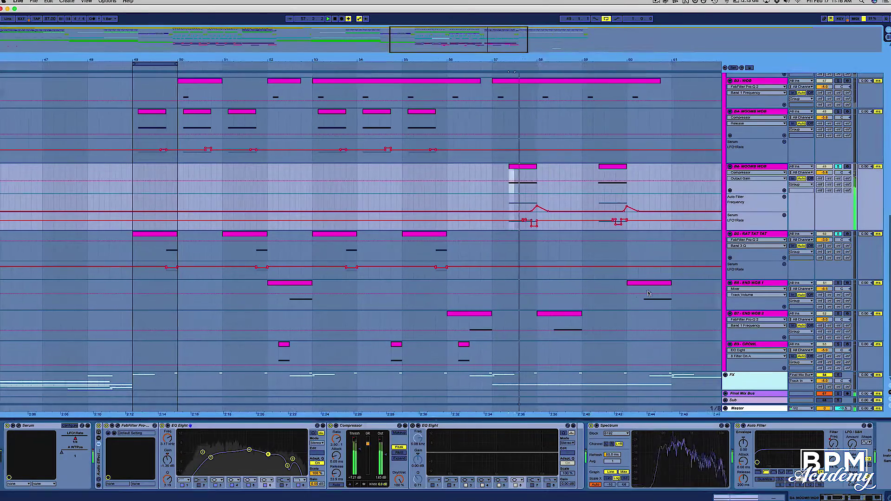
pyautogui.hscroll(1, 649, 294)
pyautogui.press('space')
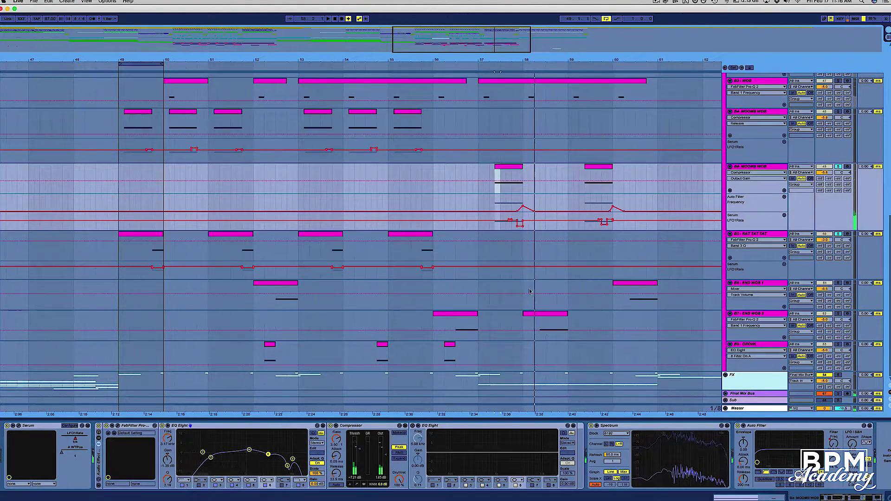
# - Solo END WOB 2, check its Pro-Q 2, and play the track from its note in bar 58
pyautogui.click(539, 338)
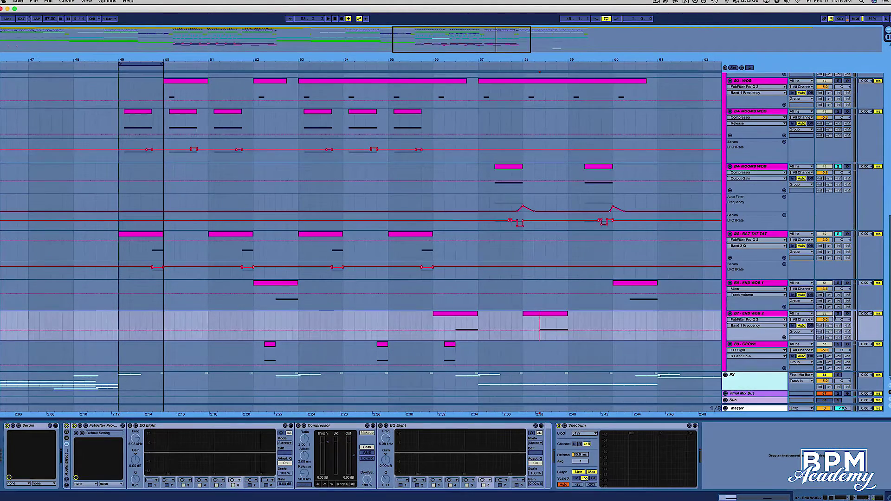
pyautogui.click(86, 426)
pyautogui.press('space')
pyautogui.click(85, 425)
pyautogui.press('space')
pyautogui.press('space')
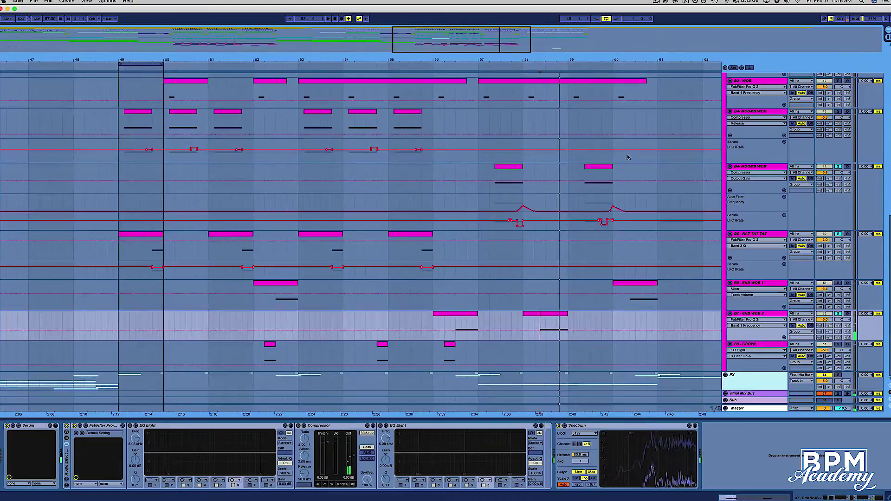
# - Solo the BASS BUS, play it from bar 49, and extend the loop to cover bars 49 to 53
pyautogui.hscroll(-2, 627, 157)
pyautogui.scroll(5, 627, 157)
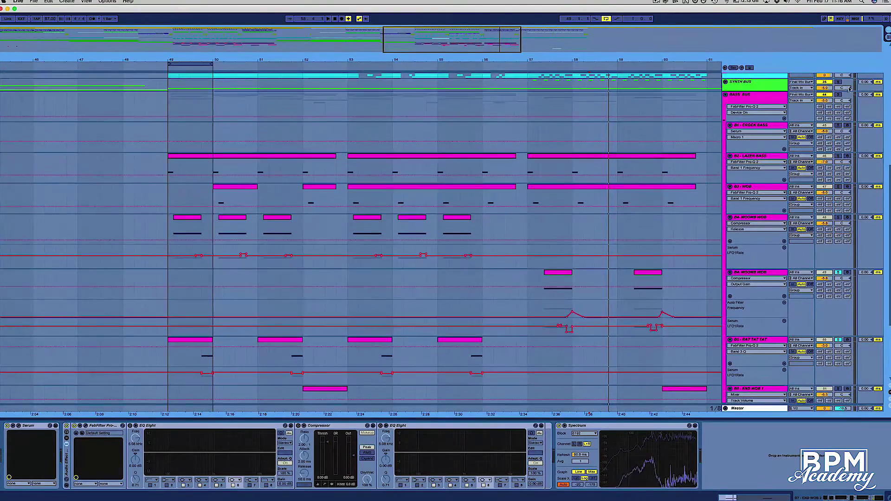
pyautogui.press('space')
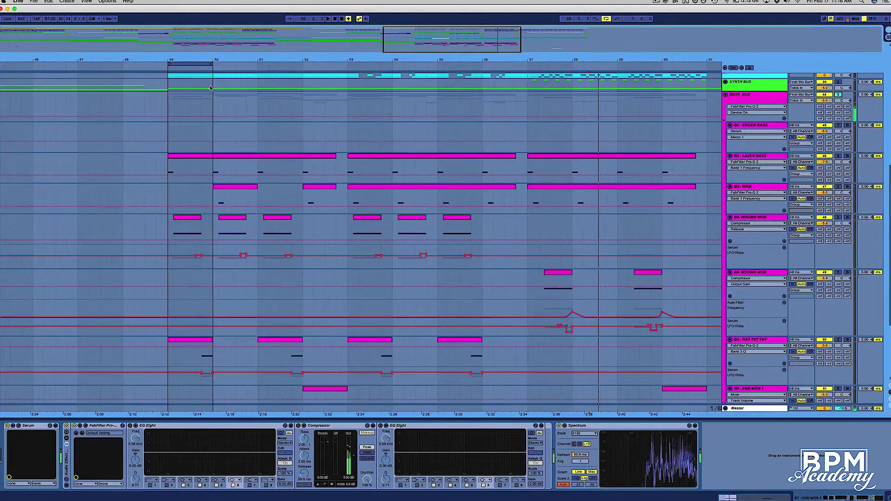
pyautogui.scroll(3, 211, 89)
pyautogui.click(169, 173)
pyautogui.scroll(7, 210, 173)
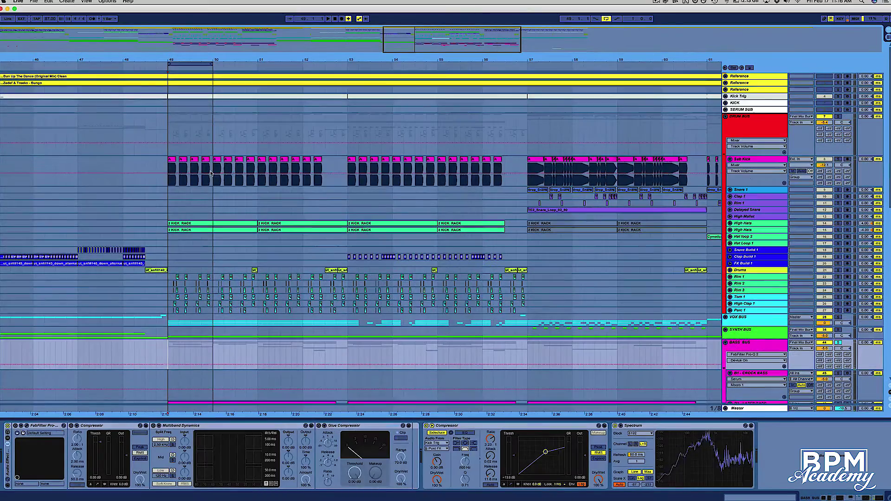
pyautogui.scroll(-10, 382, 217)
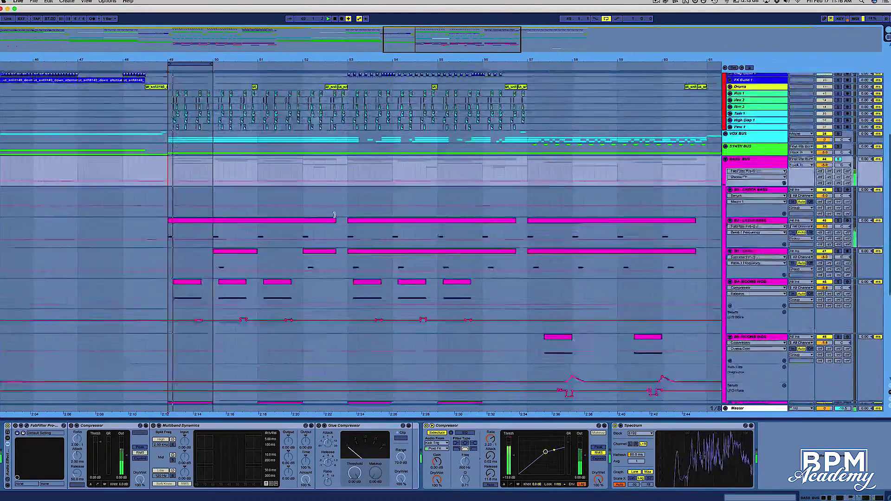
pyautogui.moveTo(224, 79); pyautogui.dragTo(338, 79)
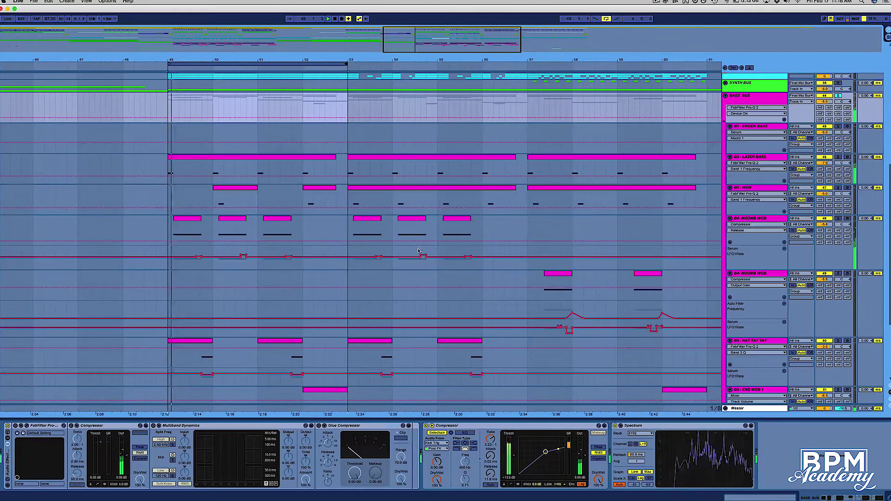
# - Lower the first MOOMB WOB track's volume slightly and play the bass bus from bar 50
pyautogui.moveTo(832, 225); pyautogui.dragTo(831, 228)
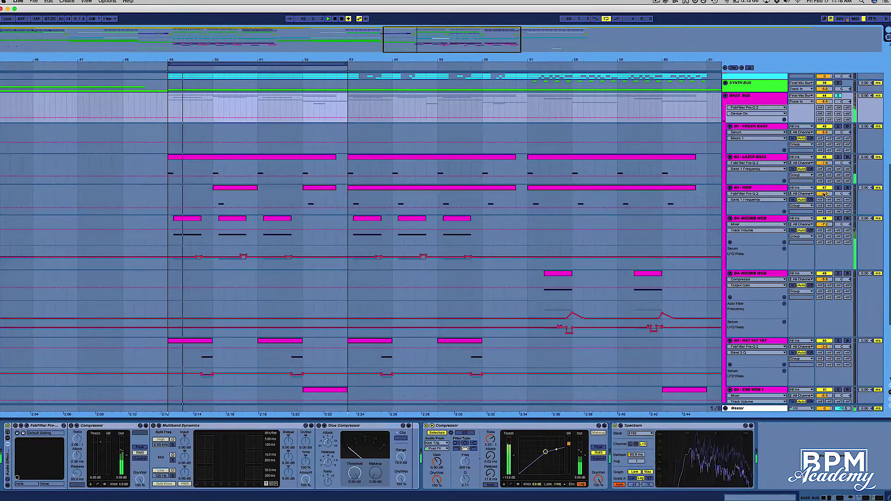
pyautogui.scroll(-3, 599, 268)
pyautogui.scroll(5, 599, 268)
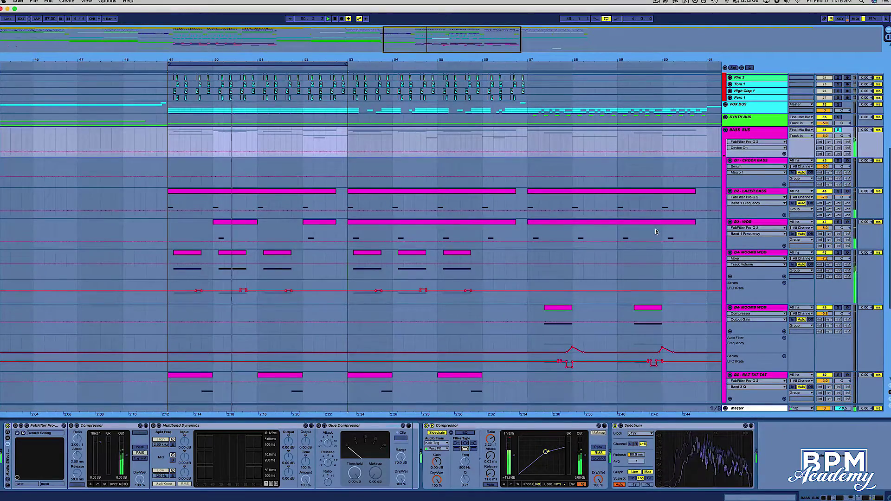
pyautogui.click(215, 239)
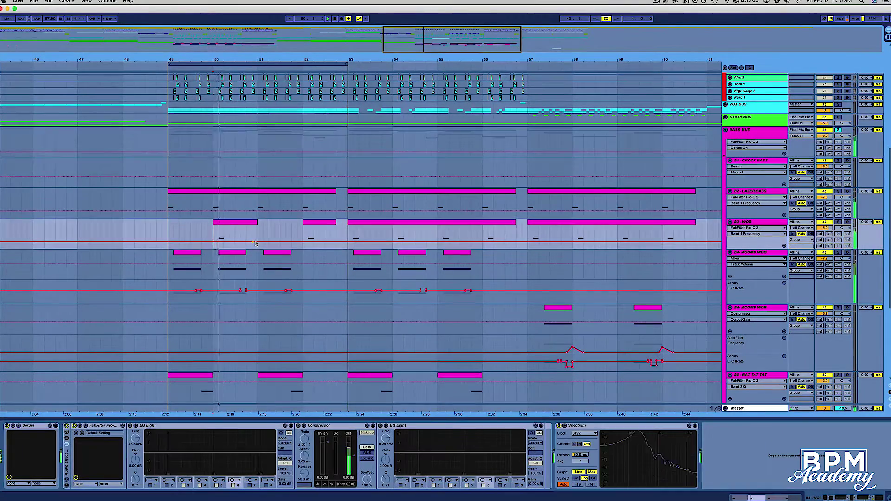
# - Try trimming the first MOOMB WOB track's clip in bar 50 so that it starts at beat 50.2, and play it
pyautogui.click(223, 253)
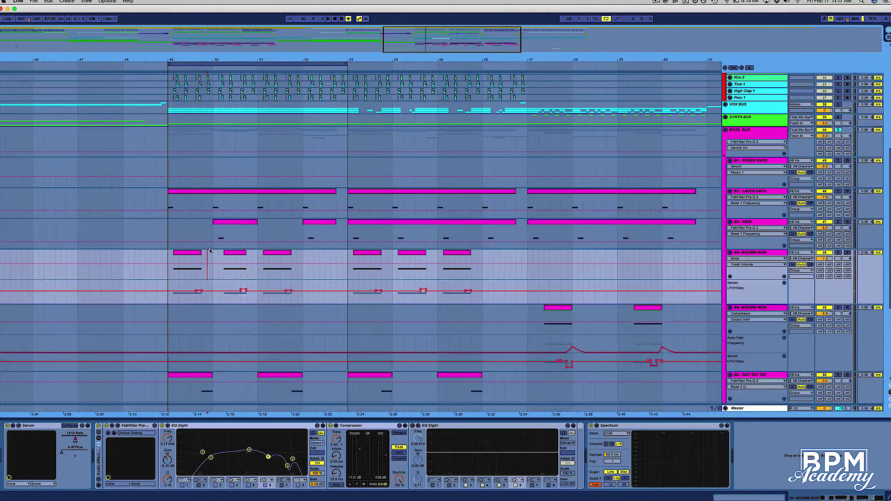
pyautogui.press('super+z')
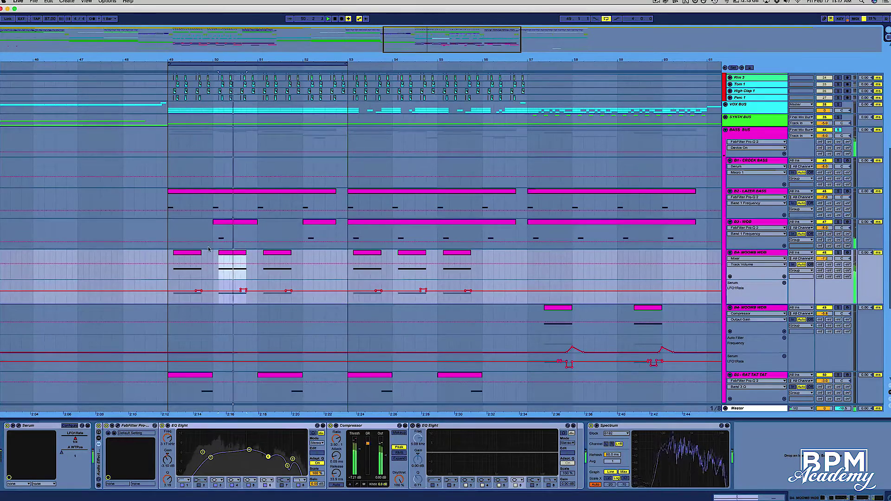
pyautogui.click(208, 232)
pyautogui.press('space')
pyautogui.moveTo(214, 60); pyautogui.dragTo(214, 139)
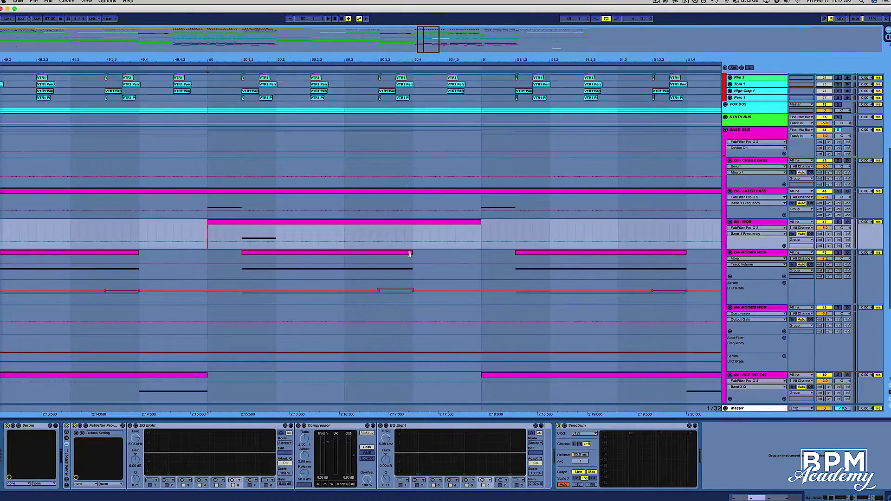
pyautogui.moveTo(410, 254); pyautogui.dragTo(378, 255)
pyautogui.moveTo(251, 253); pyautogui.dragTo(285, 254)
pyautogui.press('space')
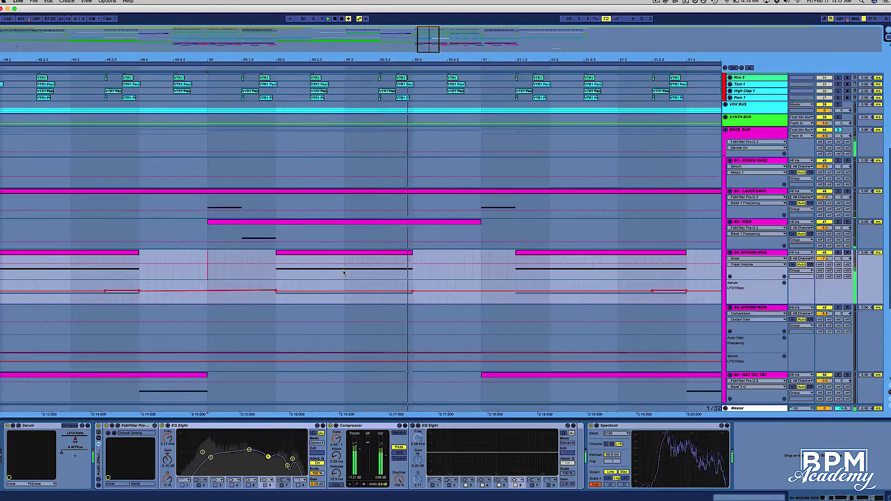
# - Undo the trimming of the MOOMB WOB clip and replay the basses from bar 50
pyautogui.press('super+z')
pyautogui.press('super+z')
pyautogui.press('space')
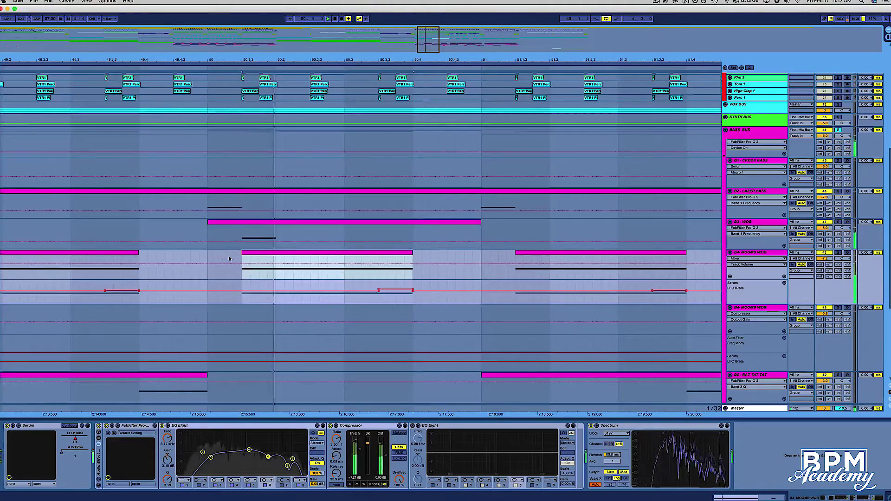
pyautogui.click(205, 257)
pyautogui.press('space')
# - Try deleting all WOB track clips from bar 49 onward and play the basses from bar 49
pyautogui.moveTo(284, 59)
pyautogui.mouseDown()
pyautogui.moveTo(284, 7)
pyautogui.moveTo(284, 35)
pyautogui.mouseUp()
pyautogui.press('space')
pyautogui.moveTo(370, 57); pyautogui.dragTo(370, 22)
pyautogui.moveTo(345, 234); pyautogui.dragTo(530, 234)
pyautogui.press('space')
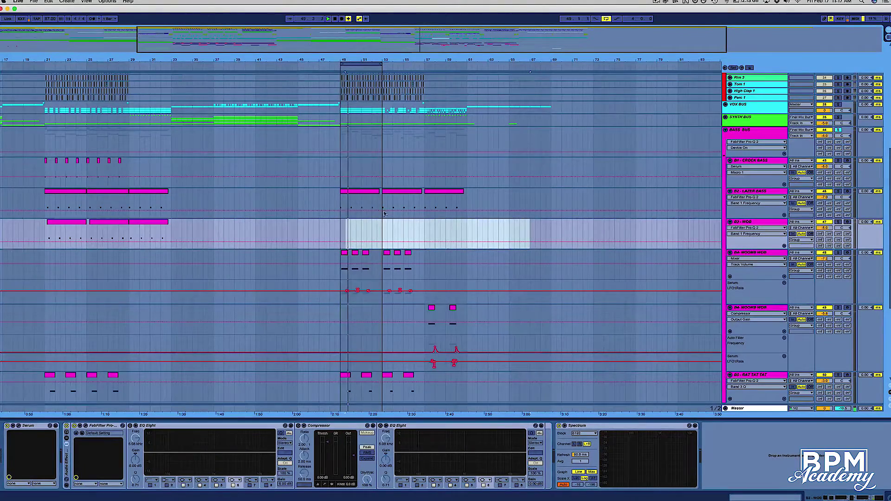
pyautogui.click(340, 233)
pyautogui.press('space')
# - Listen to the looped bars 49 to 53 without the WOB part while looking through the bass tracks
pyautogui.moveTo(352, 59); pyautogui.dragTo(356, 69)
pyautogui.scroll(-4, 398, 128)
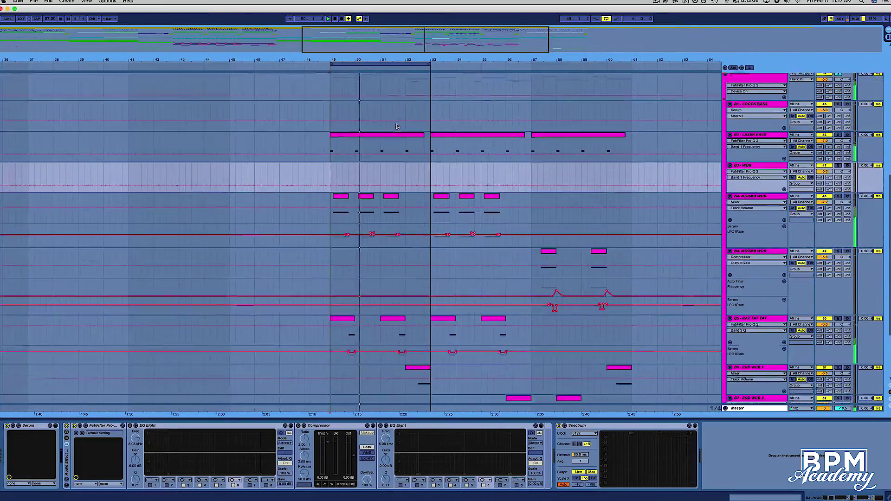
pyautogui.scroll(-5, 520, 320)
pyautogui.press('space')
pyautogui.press('space')
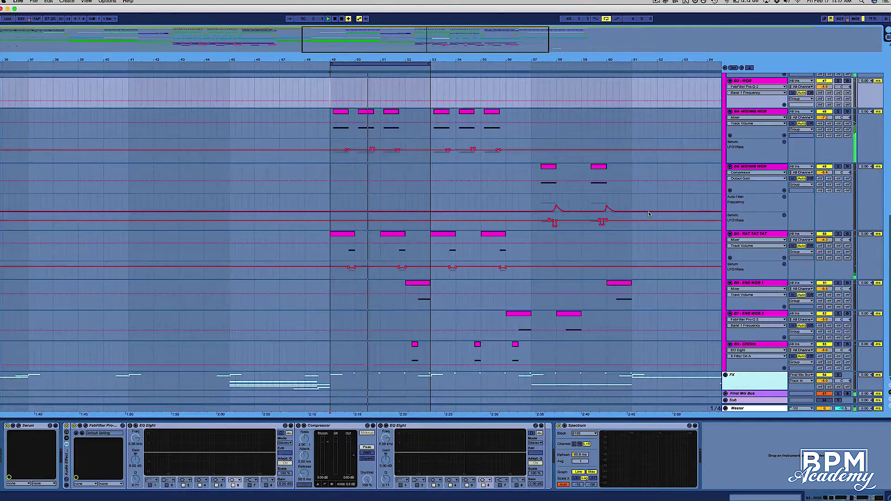
pyautogui.scroll(3, 413, 174)
pyautogui.scroll(-3, 410, 170)
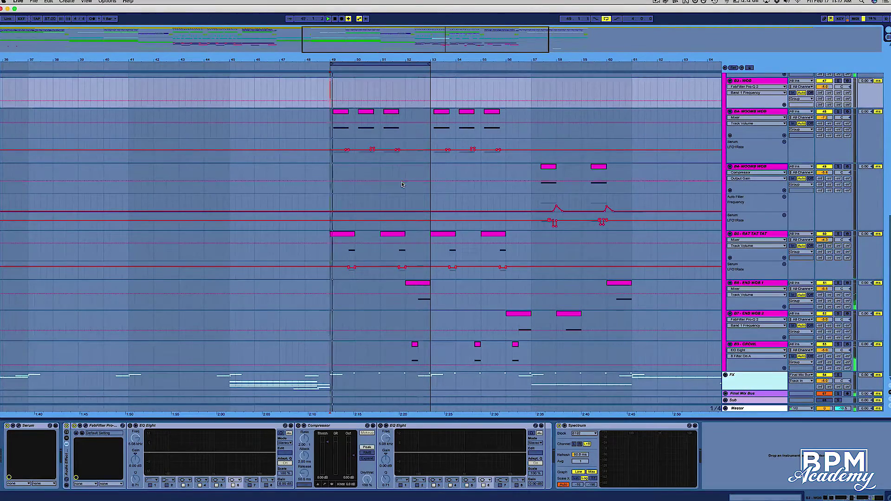
pyautogui.scroll(5, 402, 185)
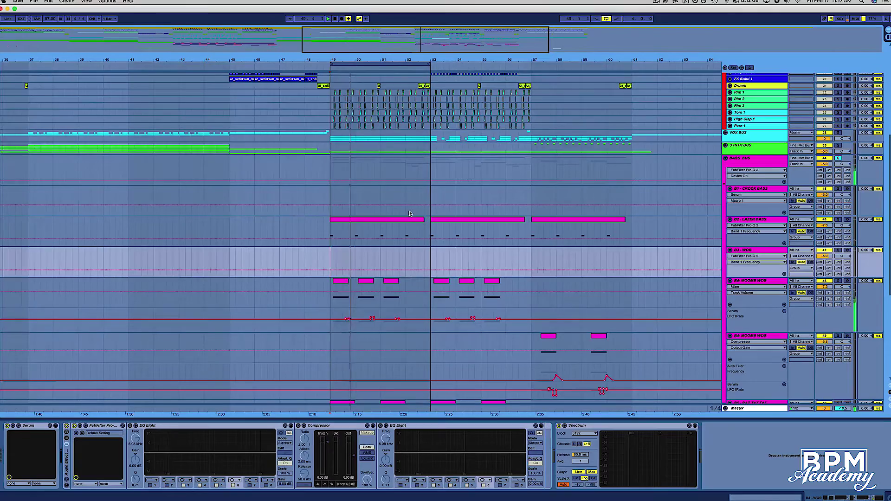
# - Undo the WOB deletion, delete only the WOB clip in bar 50, and play the loop
pyautogui.press('super+z')
pyautogui.scroll(-5, 413, 213)
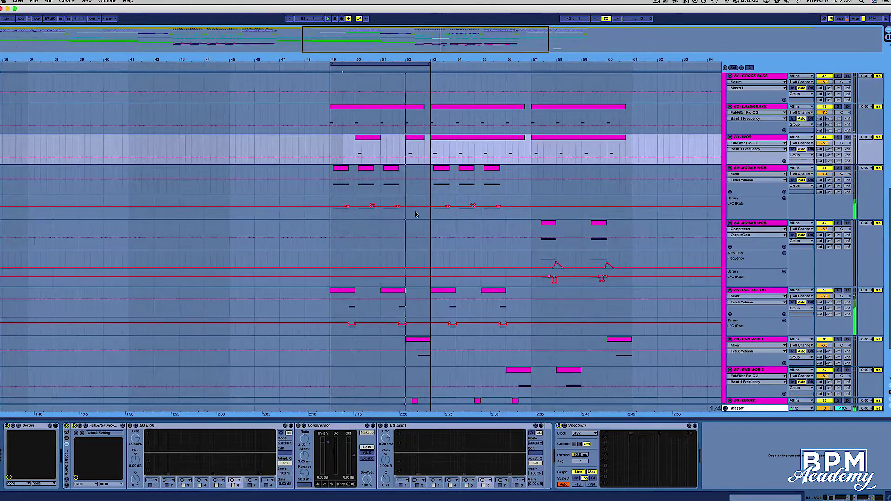
pyautogui.moveTo(392, 145); pyautogui.dragTo(345, 148)
pyautogui.press('Delete')
pyautogui.press('space')
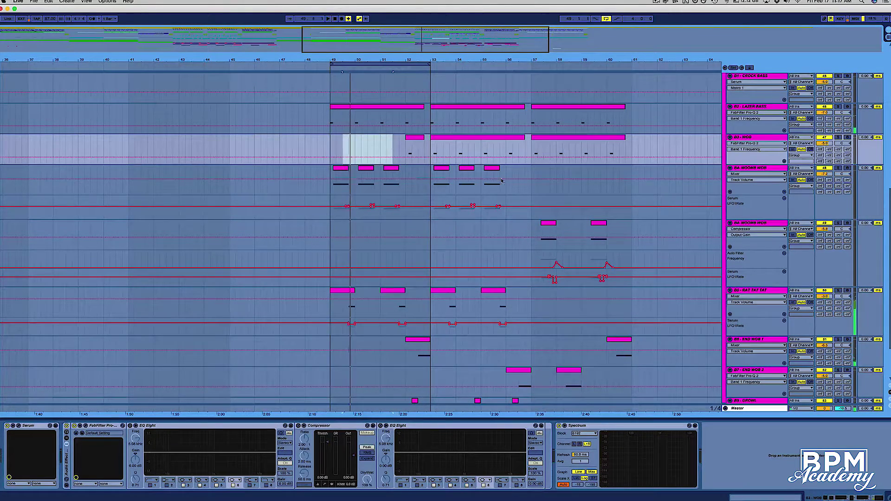
# - Replay the loop from bar 49 on the first MOOMB WOB track and compare the bass parts
pyautogui.scroll(-1, 499, 180)
pyautogui.click(328, 159)
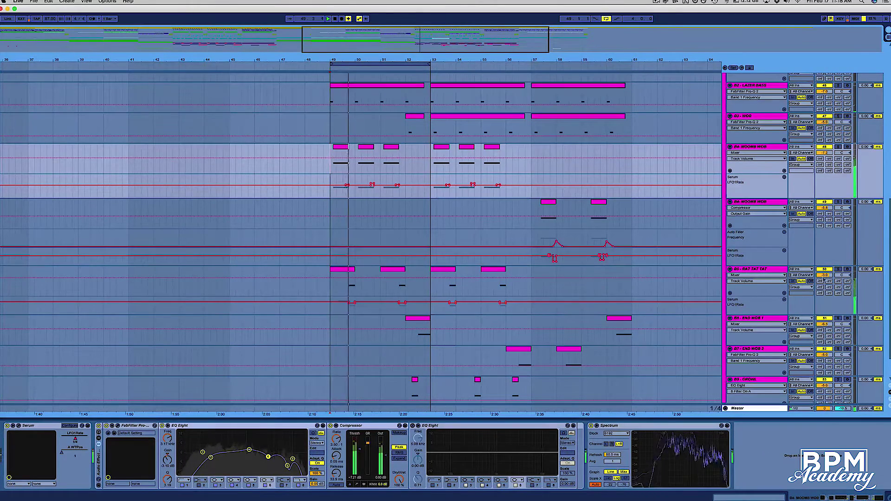
pyautogui.press('space')
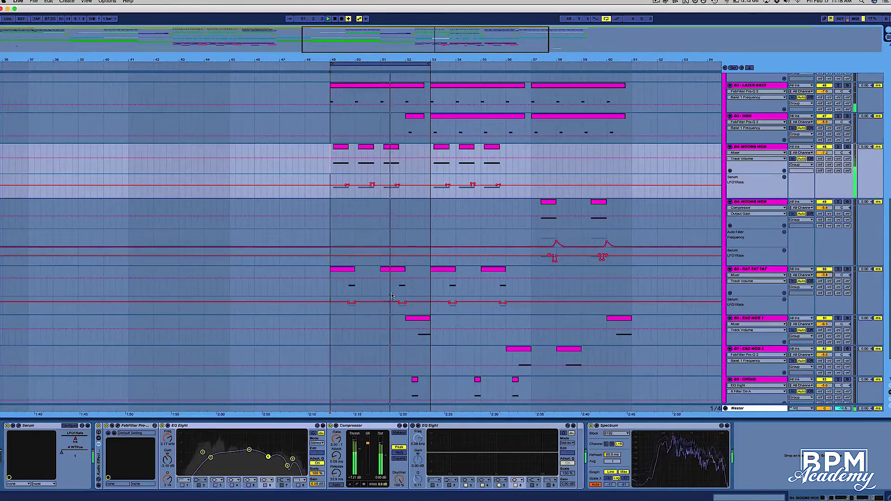
pyautogui.scroll(-3, 389, 201)
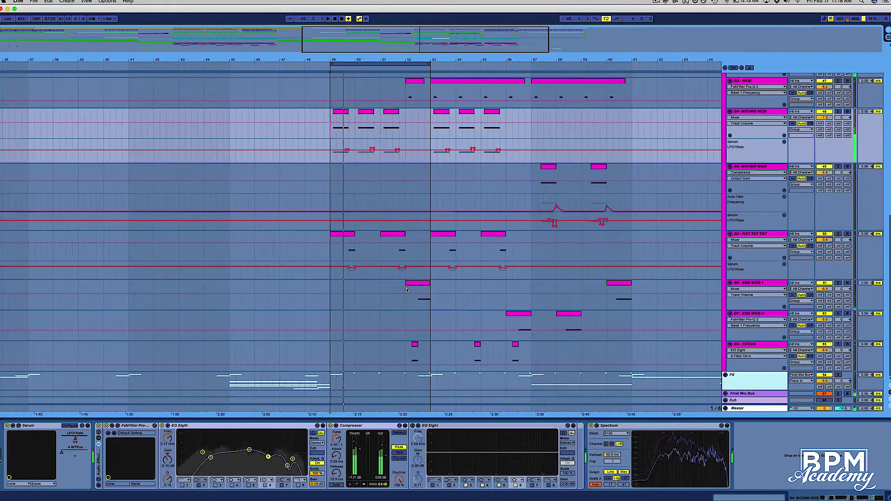
# - Delete the WOB track's part from bar 53 to bar 56, keeping the section in bar 56
pyautogui.scroll(2, 464, 178)
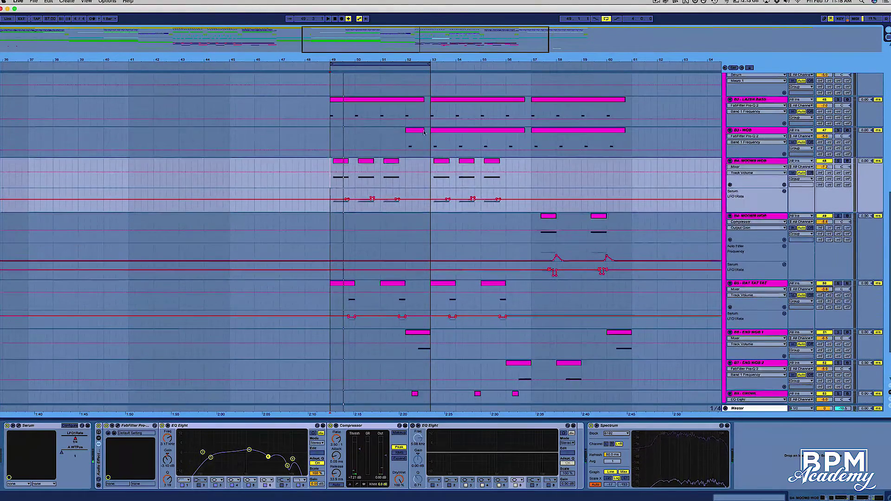
pyautogui.hscroll(2, 476, 133)
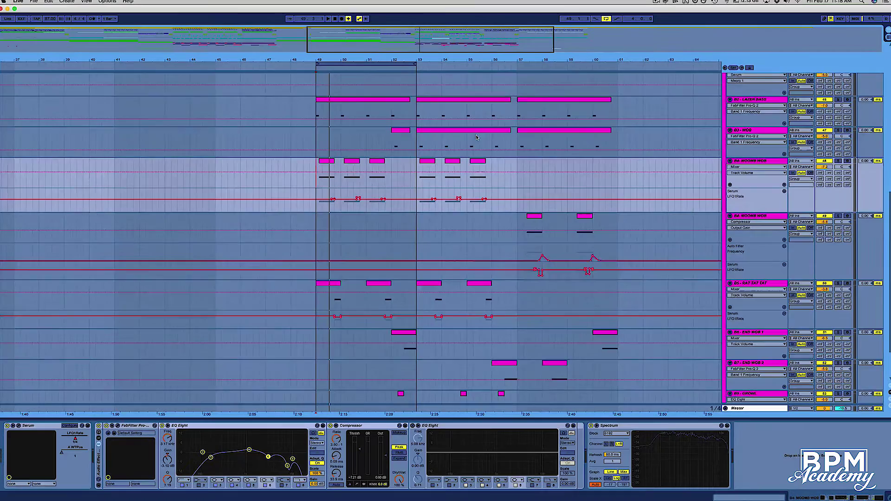
pyautogui.scroll(-2, 477, 136)
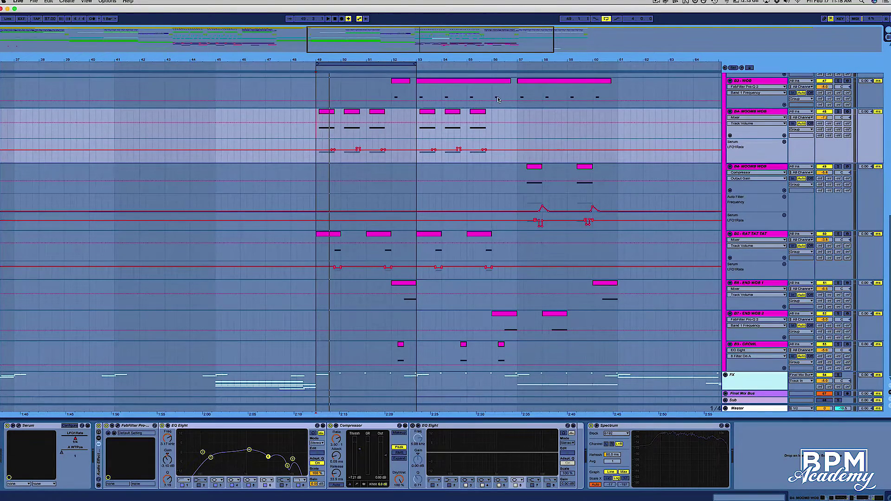
pyautogui.moveTo(395, 58); pyautogui.dragTo(385, 188)
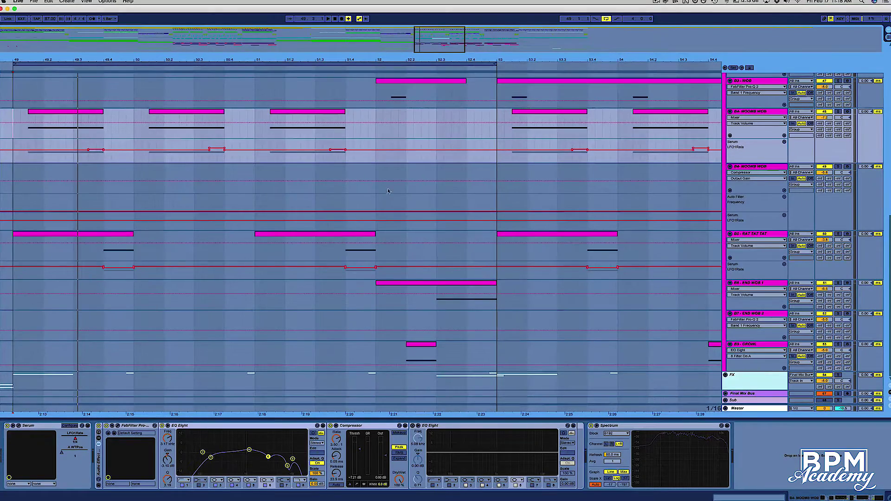
pyautogui.scroll(1, 385, 188)
pyautogui.hscroll(5, 385, 188)
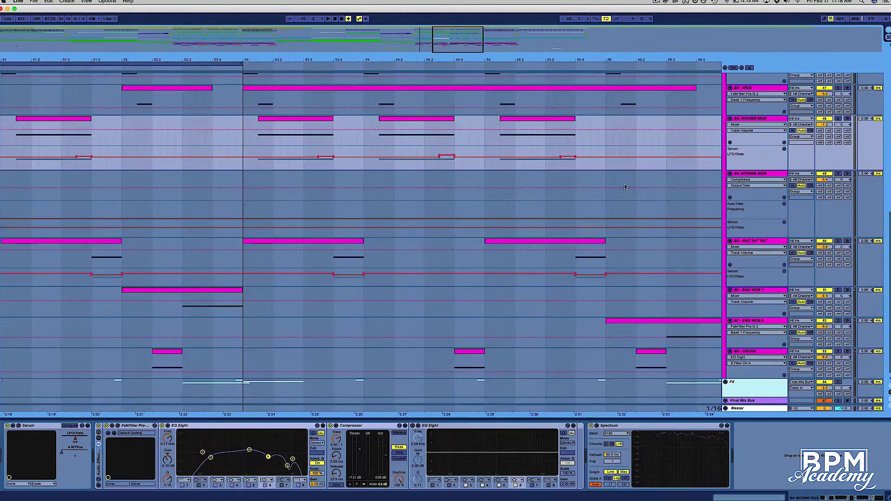
pyautogui.scroll(3, 611, 142)
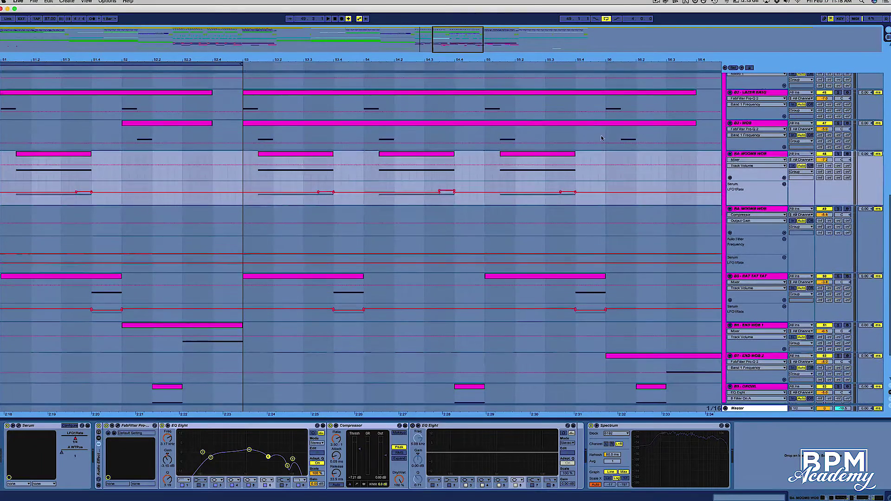
pyautogui.moveTo(608, 135); pyautogui.dragTo(262, 136)
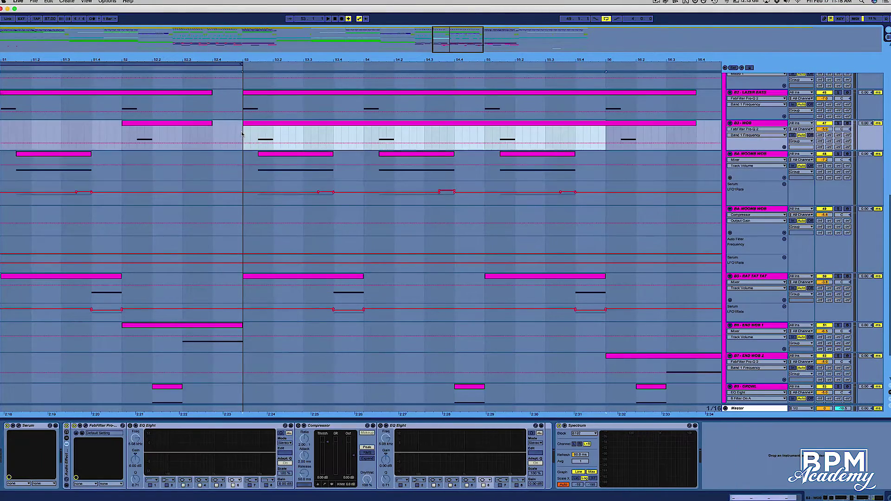
pyautogui.scroll(-4, 379, 173)
pyautogui.scroll(5, 380, 172)
pyautogui.scroll(-5, 379, 172)
pyautogui.hscroll(-3, 530, 226)
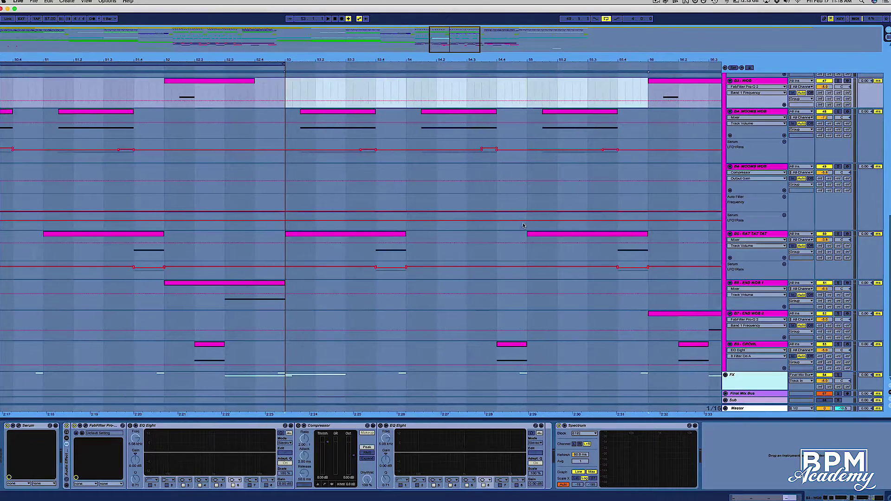
# - Play the thinned-out bass arrangement from beat 51.4
pyautogui.click(184, 223)
pyautogui.press('super+z')
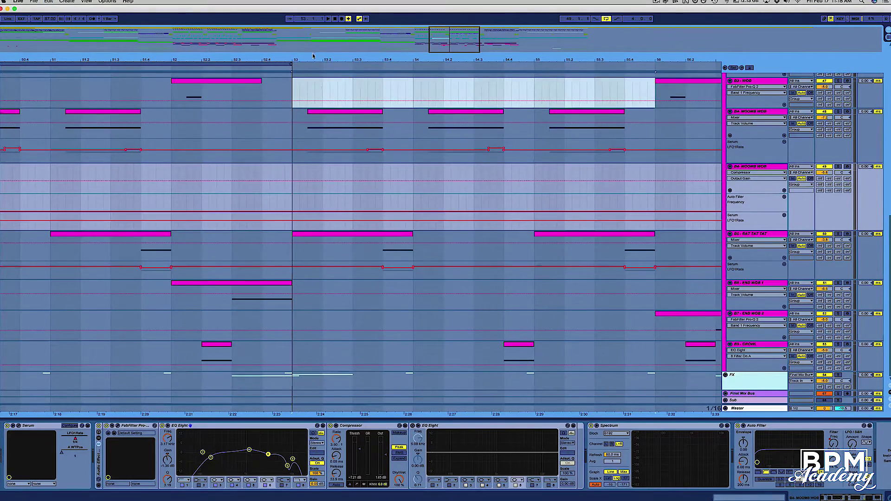
pyautogui.moveTo(309, 57); pyautogui.dragTo(310, 28)
pyautogui.click(268, 209)
pyautogui.press('space')
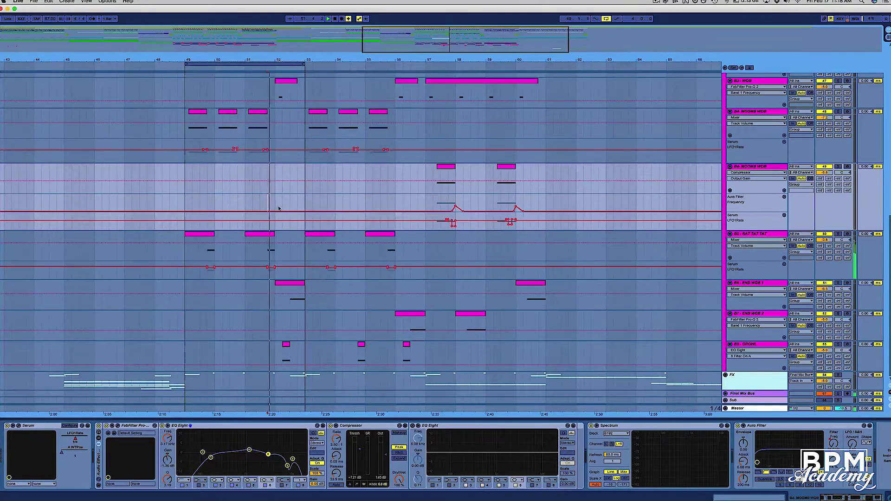
# - Replay the basses from bar 50 and listen for gaps across the bass tracks
pyautogui.click(245, 203)
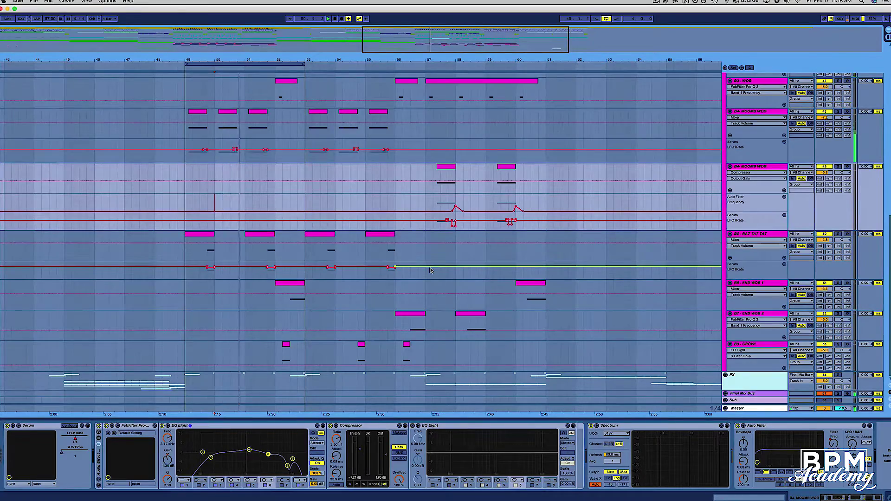
pyautogui.scroll(5, 301, 223)
pyautogui.press('space')
pyautogui.press('space')
pyautogui.scroll(-5, 302, 224)
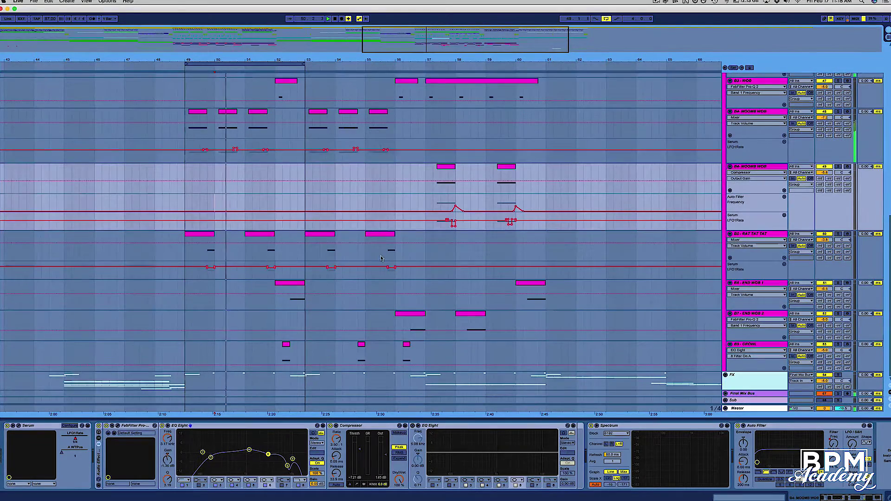
pyautogui.scroll(3, 314, 234)
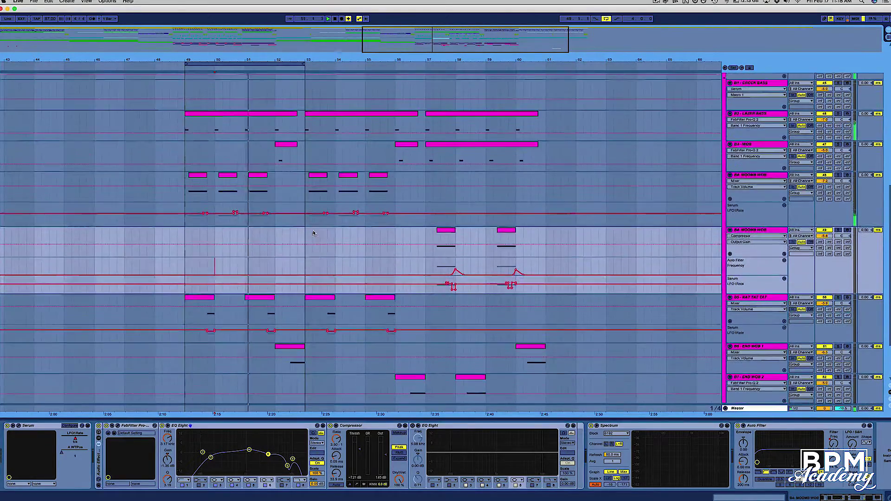
pyautogui.scroll(-1, 314, 233)
pyautogui.scroll(-2, 314, 233)
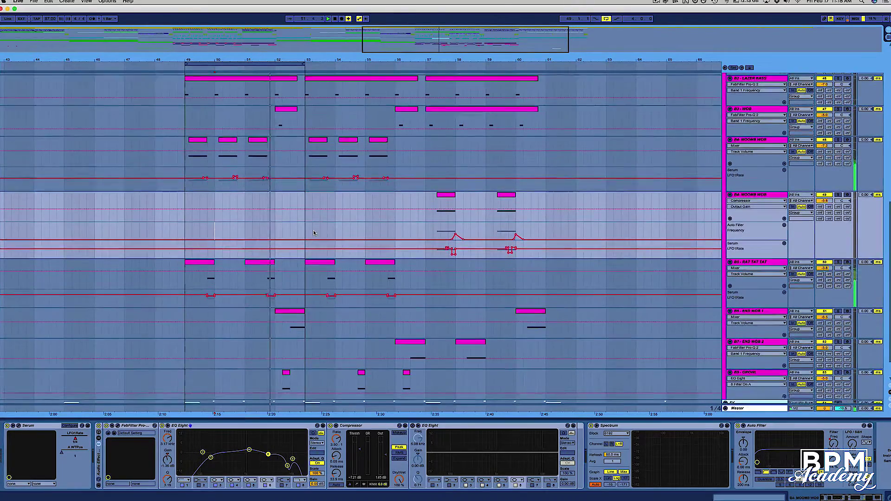
pyautogui.scroll(6, 314, 234)
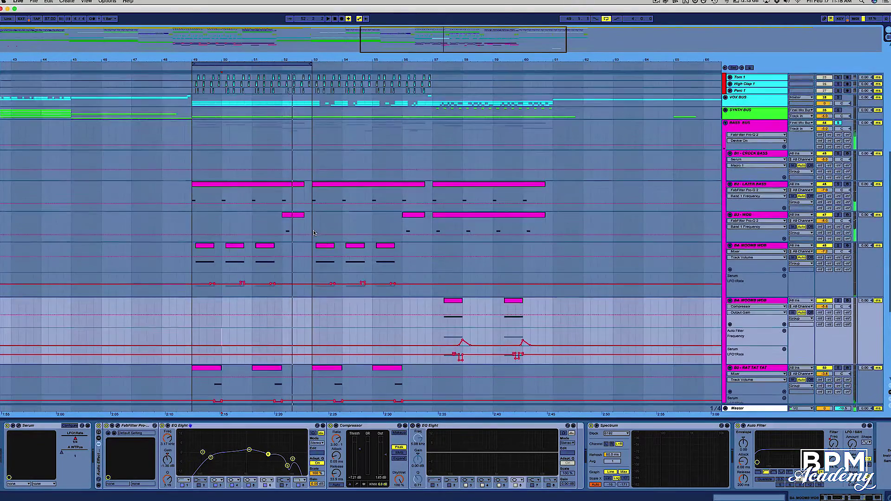
# - Play the basses from beat 51.4 and copy the GROWL clip in bar 52 to beat 50.4
pyautogui.click(274, 210)
pyautogui.scroll(-5, 274, 212)
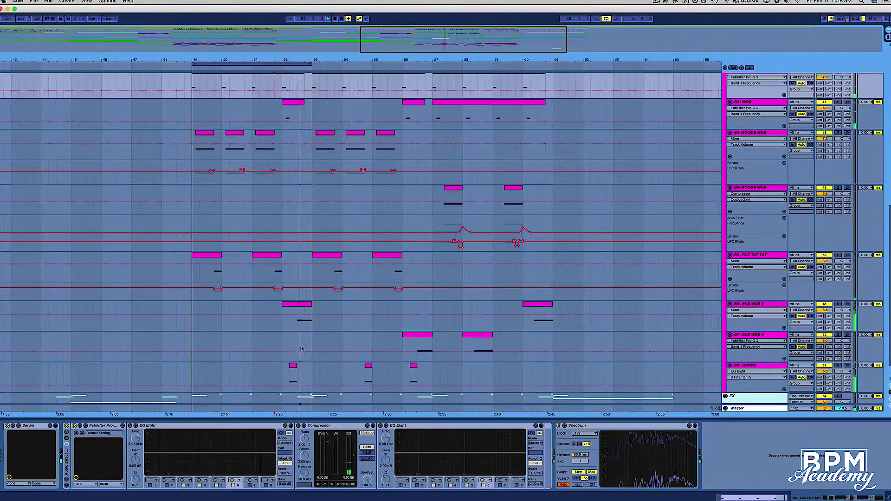
pyautogui.moveTo(293, 369); pyautogui.dragTo(250, 369)
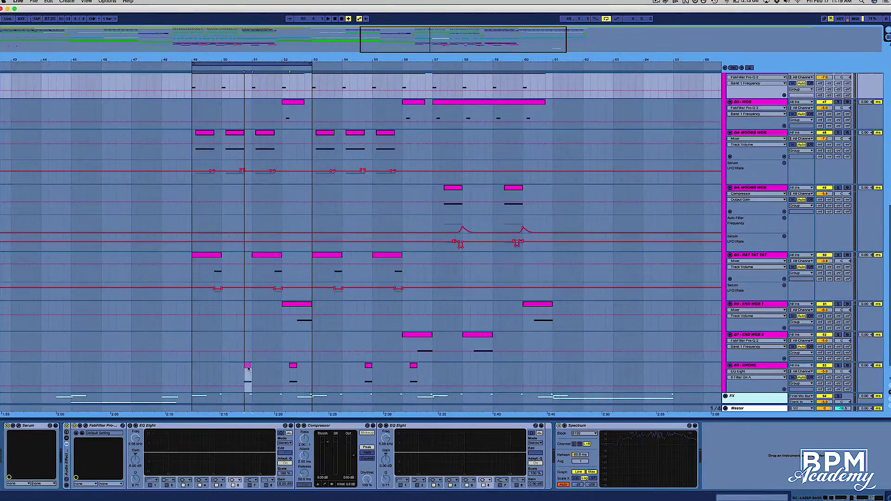
# - Play the bass arrangement from bar 50 to check the copied GROWL clip
pyautogui.click(223, 368)
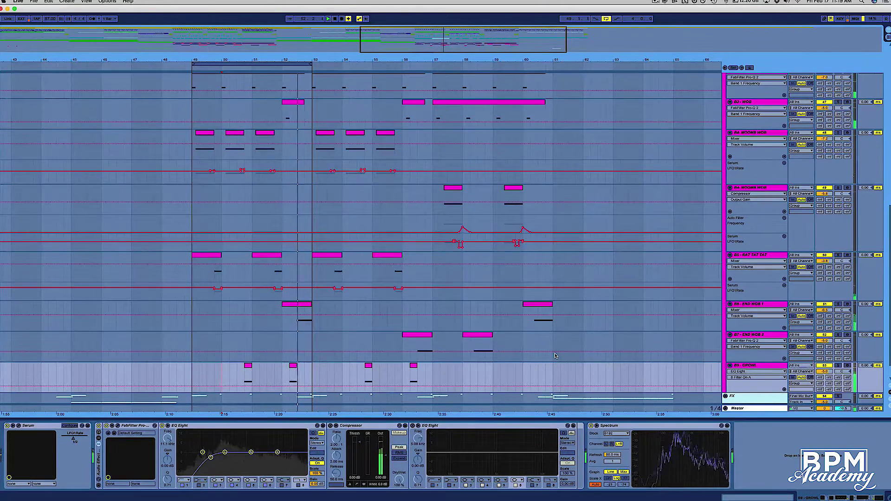
pyautogui.press('space')
pyautogui.press('space')
pyautogui.press('space')
# - Select the END WOB tracks around bar 52 and lower the volume of the END WOB 1 track
pyautogui.moveTo(275, 325); pyautogui.dragTo(327, 356)
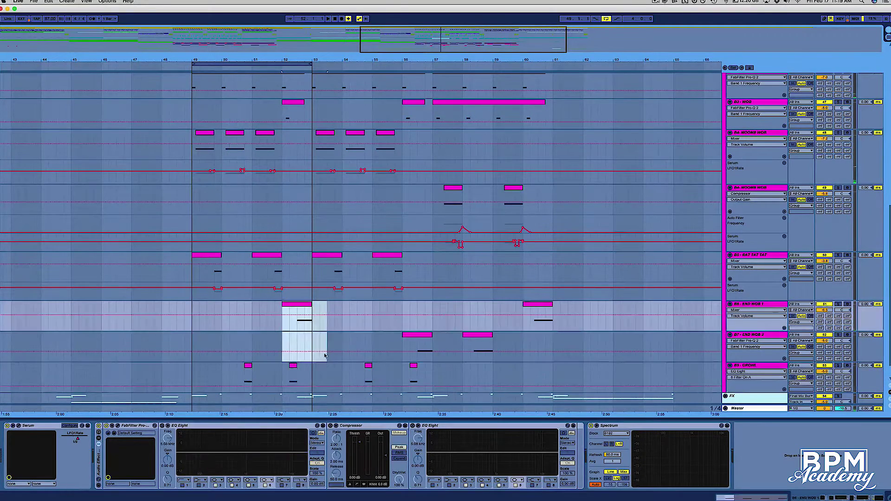
pyautogui.press('space')
pyautogui.moveTo(825, 310); pyautogui.dragTo(825, 313)
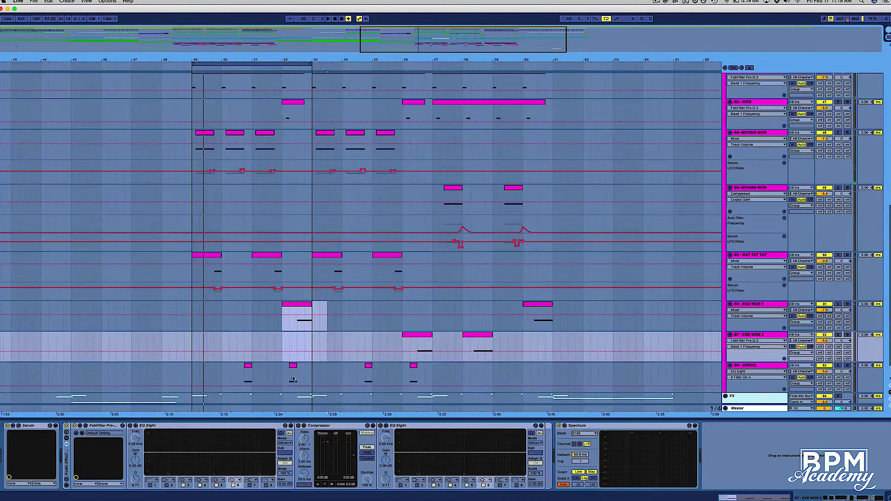
# - Play the bass arrangement from bar 53 through the start of bar 57
pyautogui.click(310, 372)
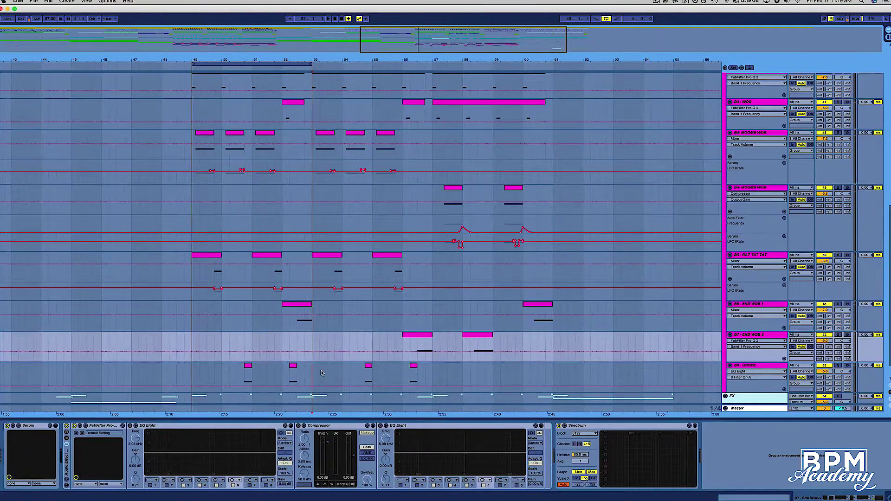
pyautogui.click(322, 373)
pyautogui.press('space')
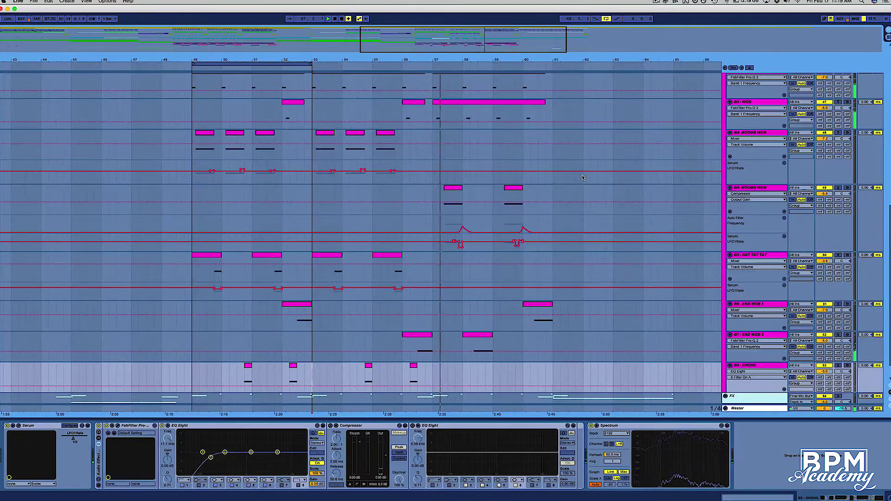
# - Replay the basses from bar 57 and examine the space between the WOB and MOOMB WOB parts
pyautogui.moveTo(448, 60); pyautogui.dragTo(451, 61)
pyautogui.press('space')
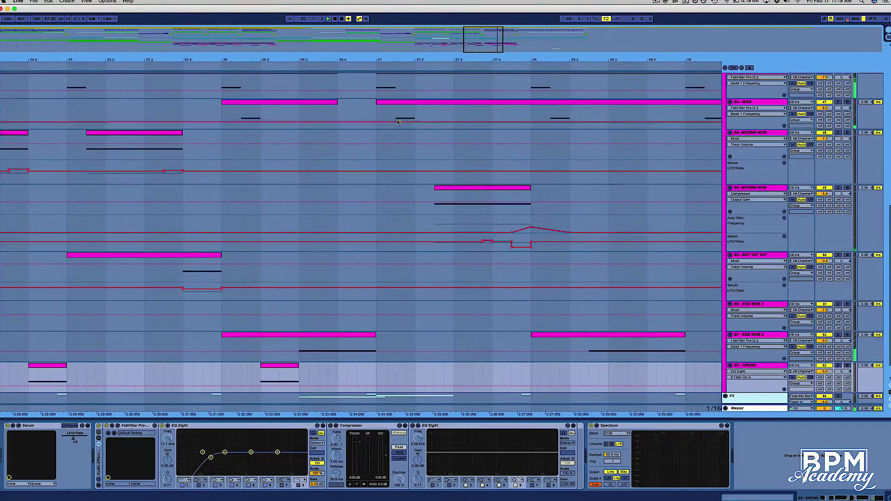
pyautogui.click(377, 118)
pyautogui.press('space')
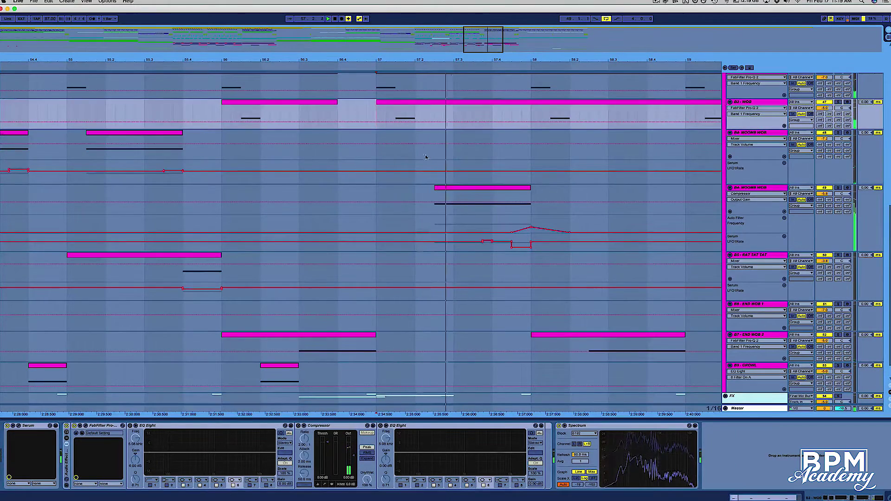
pyautogui.scroll(-2, 844, 143)
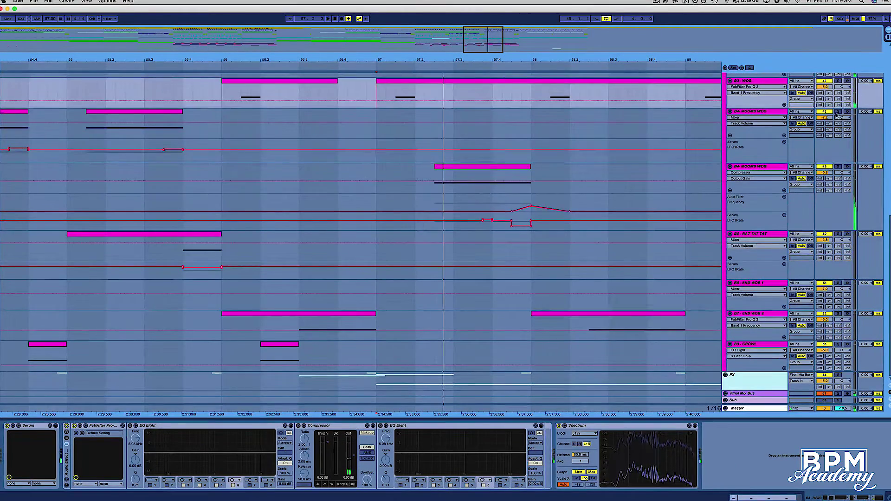
pyautogui.press('space')
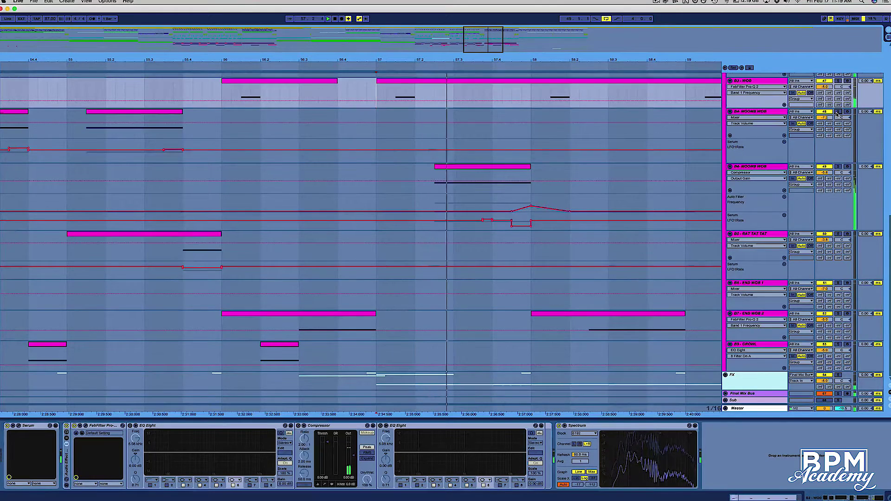
pyautogui.press('space')
pyautogui.press('space')
# - Play bars 57 to 60 and listen for empty spots across the bass tracks
pyautogui.click(837, 113)
pyautogui.press('space')
pyautogui.press('space')
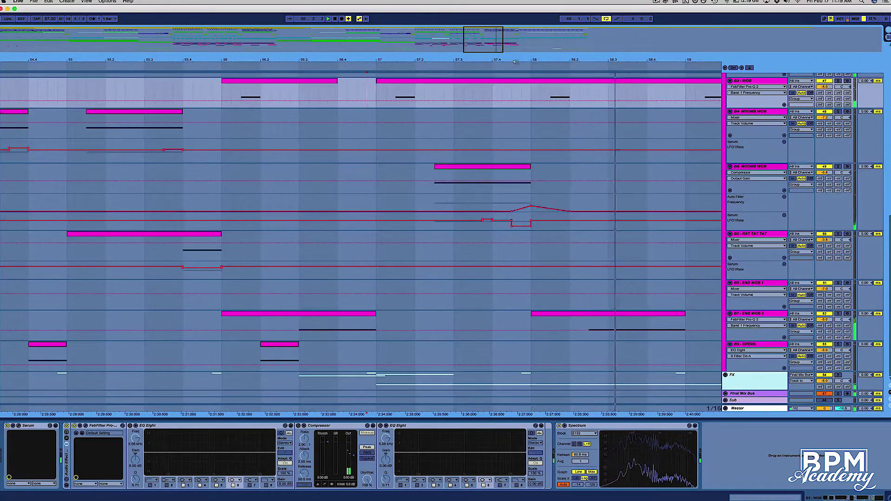
pyautogui.moveTo(491, 61); pyautogui.dragTo(398, 23)
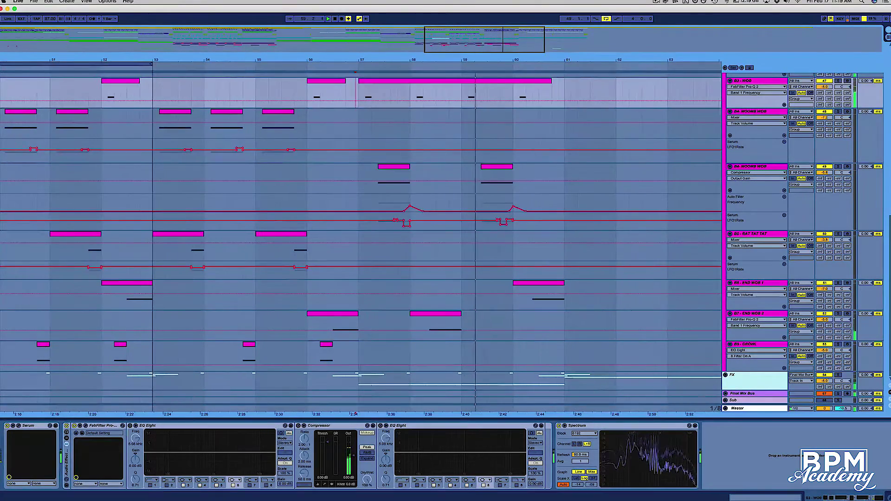
pyautogui.scroll(4, 453, 164)
pyautogui.scroll(-4, 446, 168)
pyautogui.press('space')
# - Copy the first half beat of bar 52's GROWL clip to beat 57.2 and play from bar 57
pyautogui.scroll(5, 793, 77)
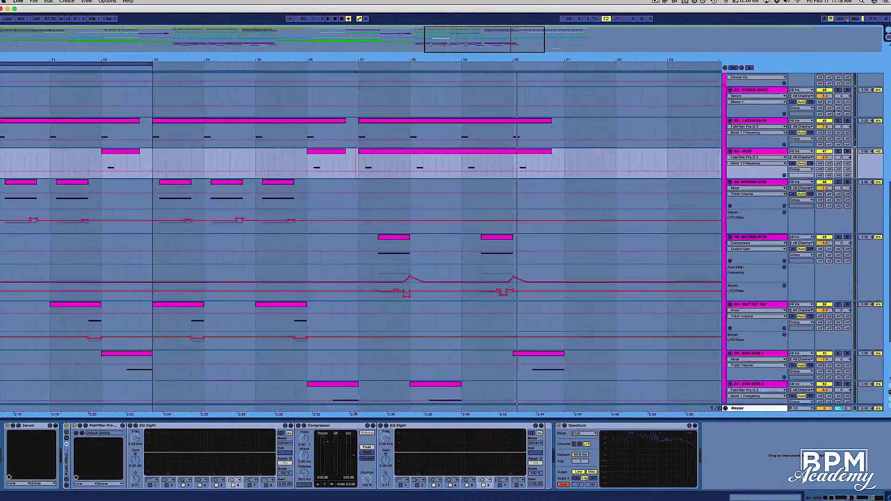
pyautogui.scroll(5, 838, 159)
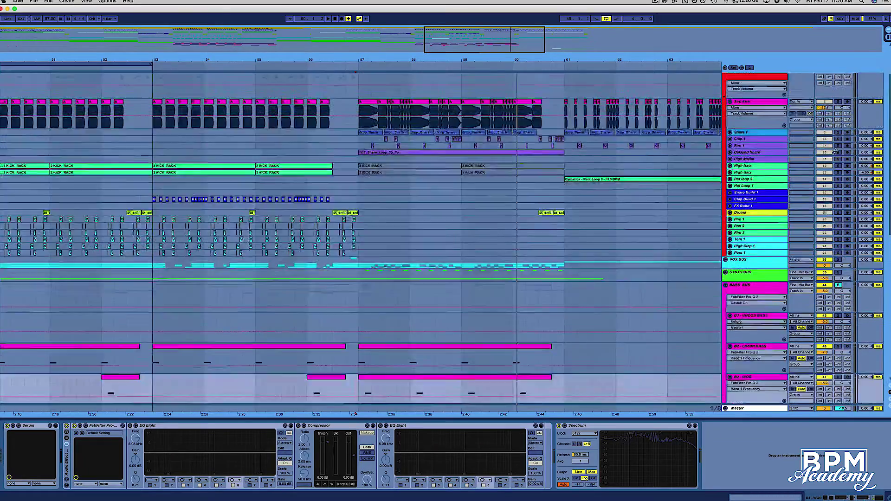
pyautogui.scroll(-5, 494, 80)
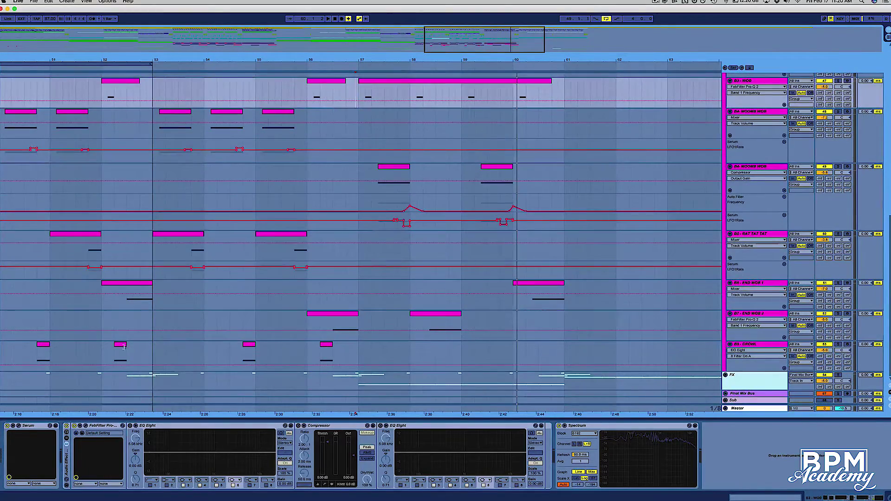
pyautogui.moveTo(120, 348)
pyautogui.mouseDown()
pyautogui.moveTo(388, 354)
pyautogui.moveTo(375, 347)
pyautogui.mouseUp()
pyautogui.click(361, 352)
pyautogui.press('space')
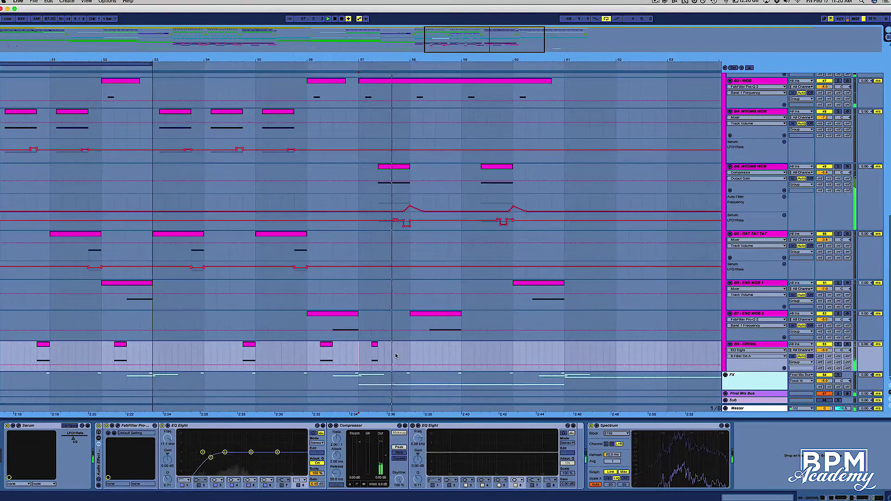
# - Copy the short GROWL clip to beats 58.2 and 59.2, checking playback from bar 58
pyautogui.moveTo(378, 346); pyautogui.dragTo(426, 346)
pyautogui.click(412, 347)
pyautogui.press('space')
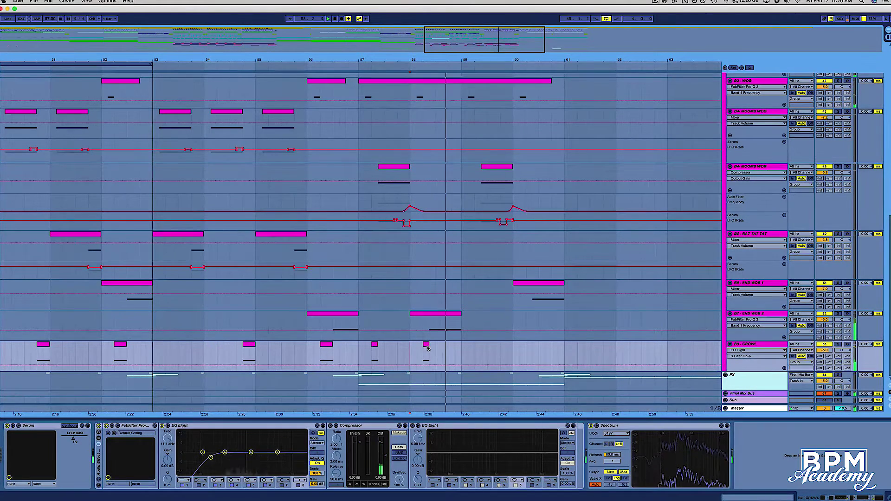
pyautogui.press('space')
pyautogui.press('space')
pyautogui.moveTo(427, 347); pyautogui.dragTo(481, 352)
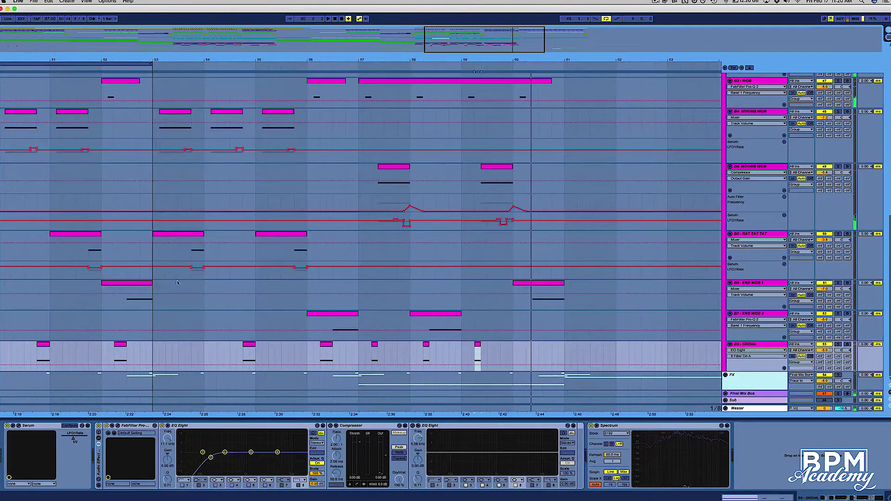
# - Copy a half-beat section of END WOB 1 from beat 52.3 to 58.2 and delete the GROWL clip at 58.2
pyautogui.click(130, 294)
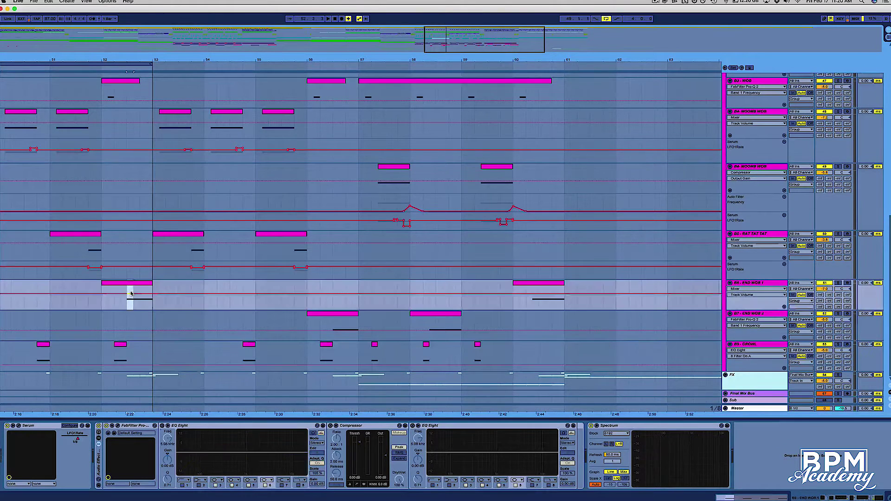
pyautogui.click(426, 297)
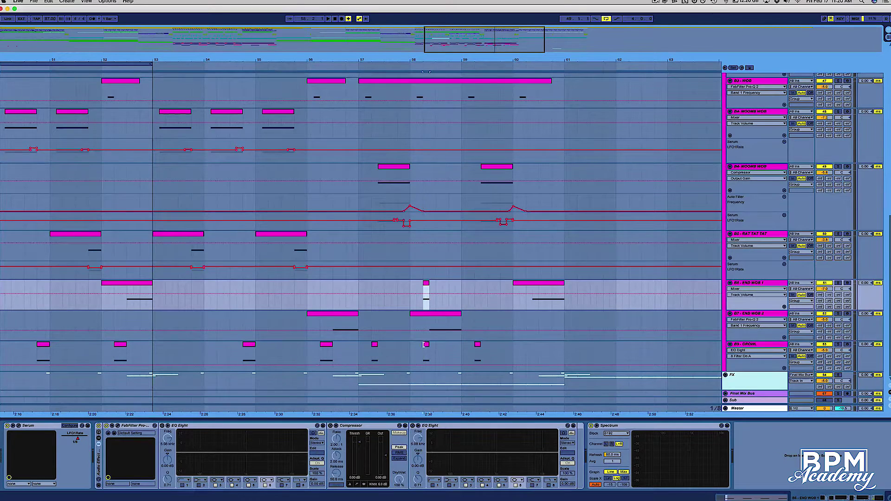
pyautogui.click(426, 345)
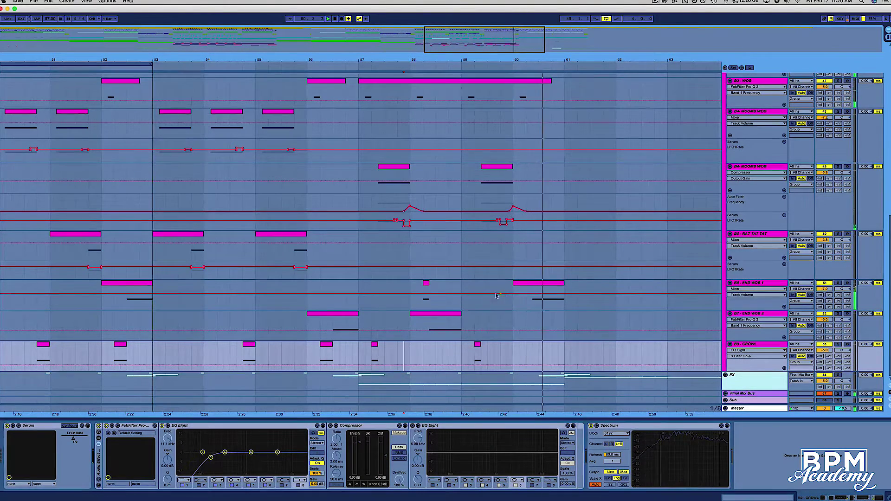
# - Play from beat 58.2 to hear the short END WOB 1 clip among the basses
pyautogui.click(422, 300)
pyautogui.press('space')
pyautogui.press('space')
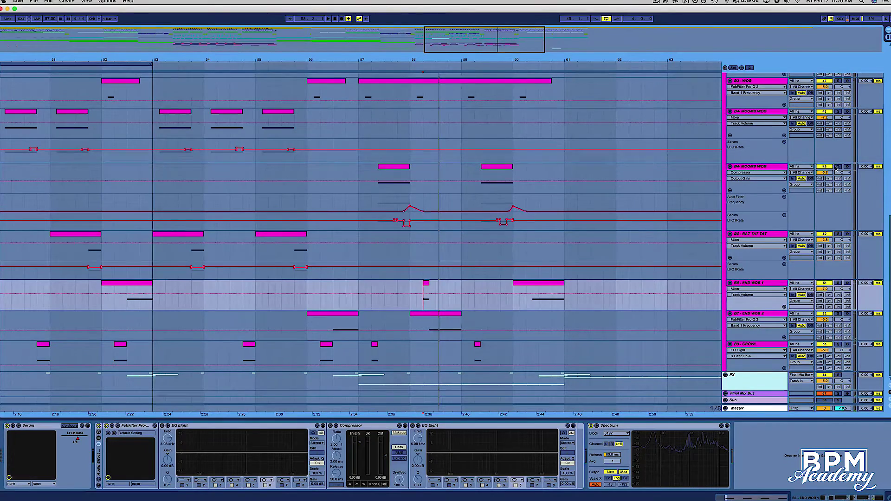
# - Play from the start of the lower MOOMB WOB track's clip in bar 57, checking it soloed and with the other basses
pyautogui.click(379, 182)
pyautogui.press('space')
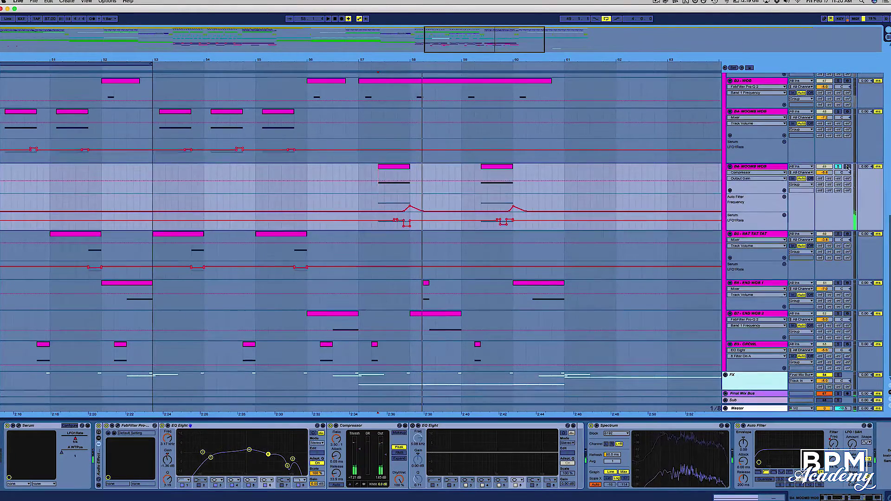
pyautogui.scroll(3, 841, 88)
pyautogui.scroll(3, 841, 88)
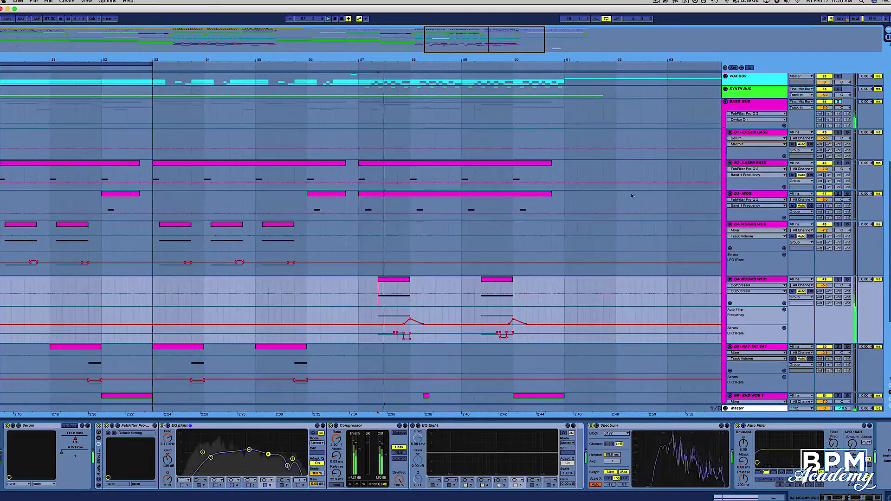
pyautogui.scroll(-3, 480, 251)
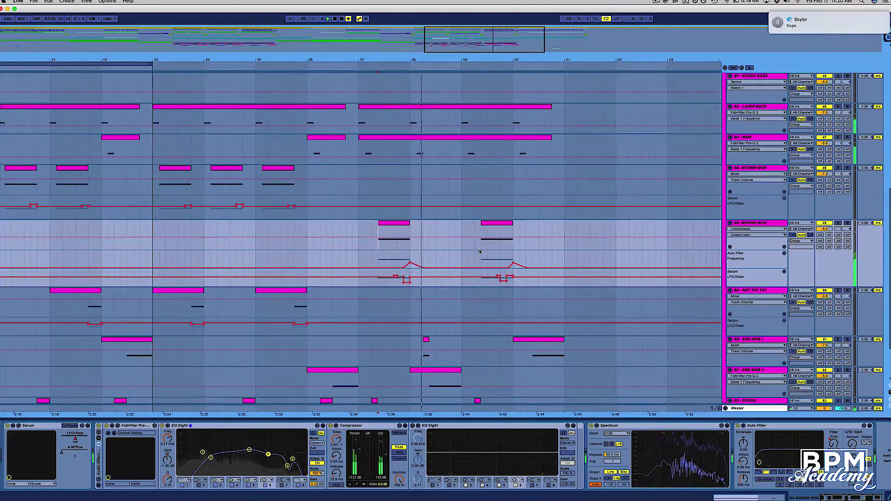
pyautogui.press('space')
# - Play from bar 57 and solo the Sub Kick track alongside the bass bus to hear them together
pyautogui.click(359, 175)
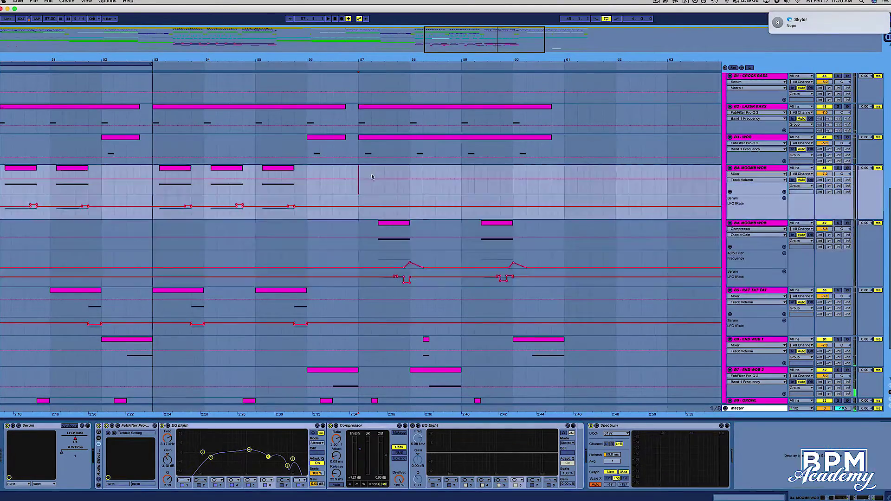
pyautogui.press('space')
pyautogui.press('space')
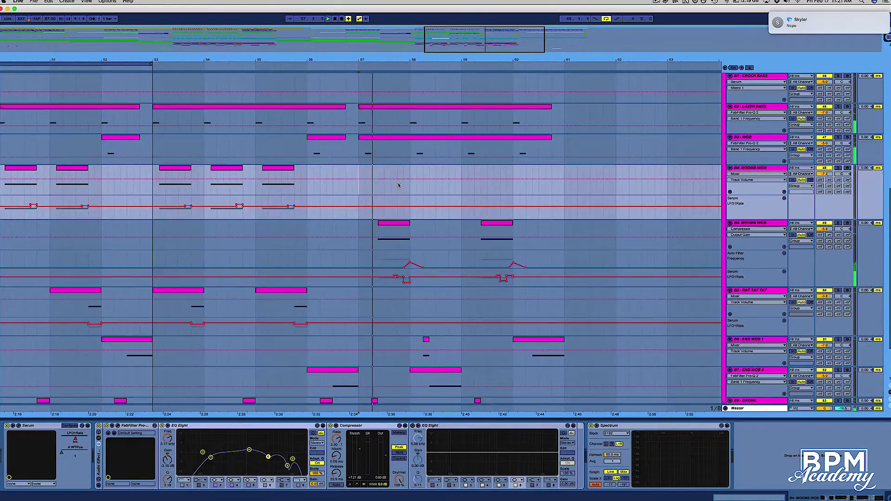
pyautogui.scroll(5, 399, 186)
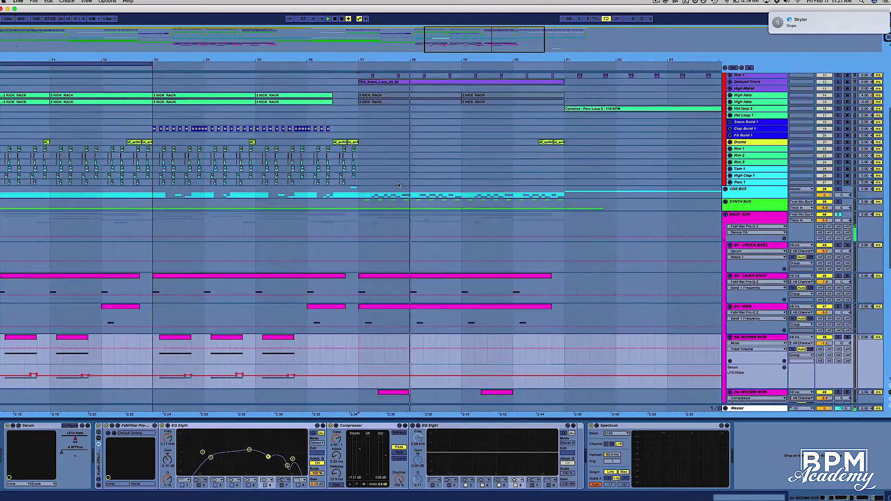
pyautogui.scroll(3, 398, 185)
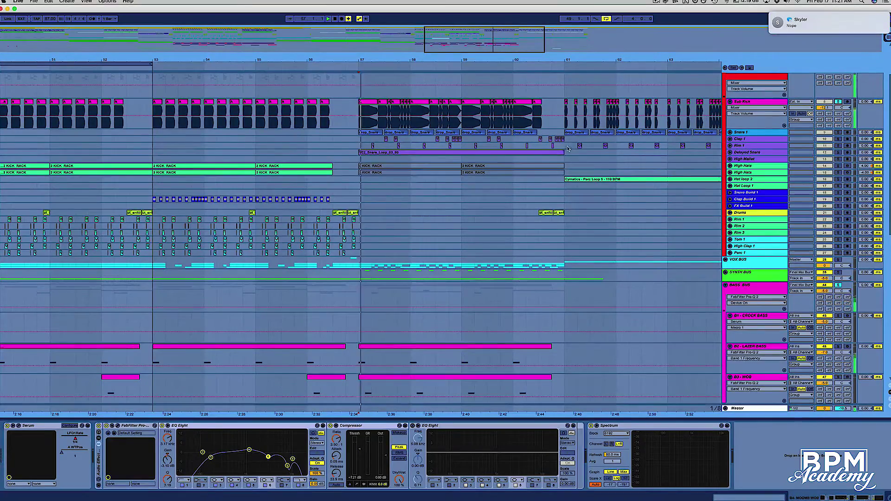
pyautogui.scroll(-1, 513, 158)
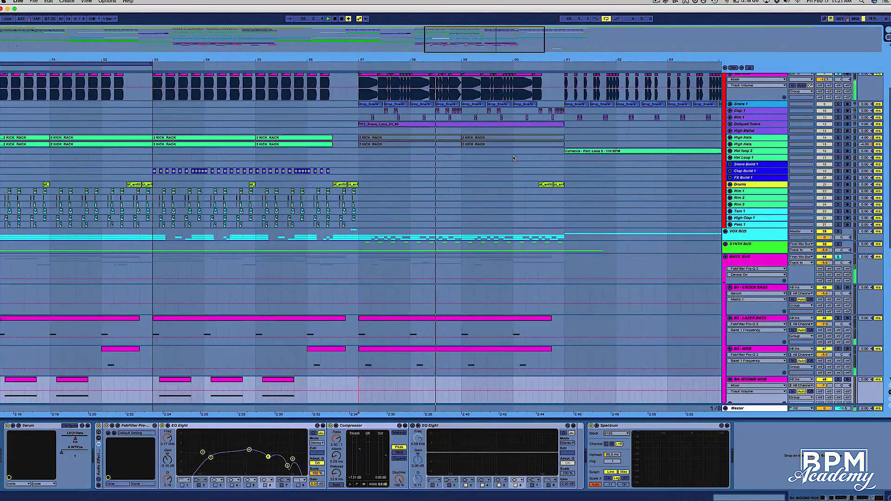
pyautogui.scroll(-8, 514, 158)
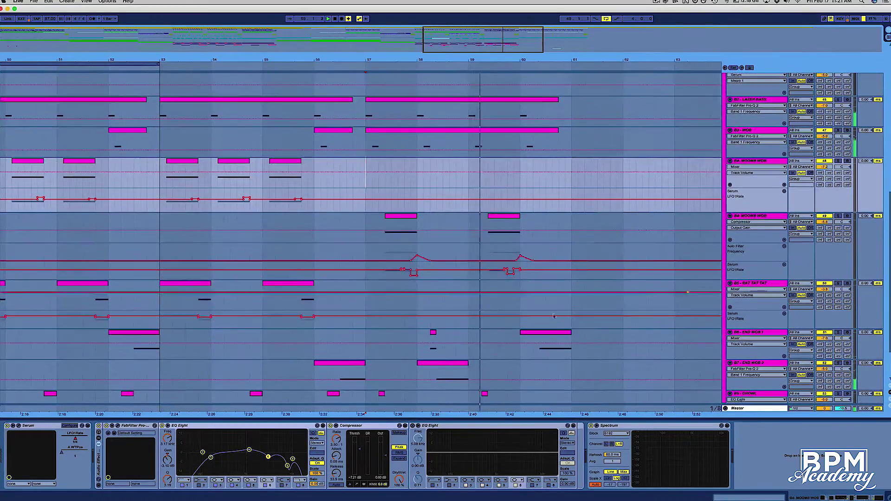
# - Toggle the GROWL track's activation and replay bar 57 to compare the basses against the kick pattern
pyautogui.scroll(-2, 655, 359)
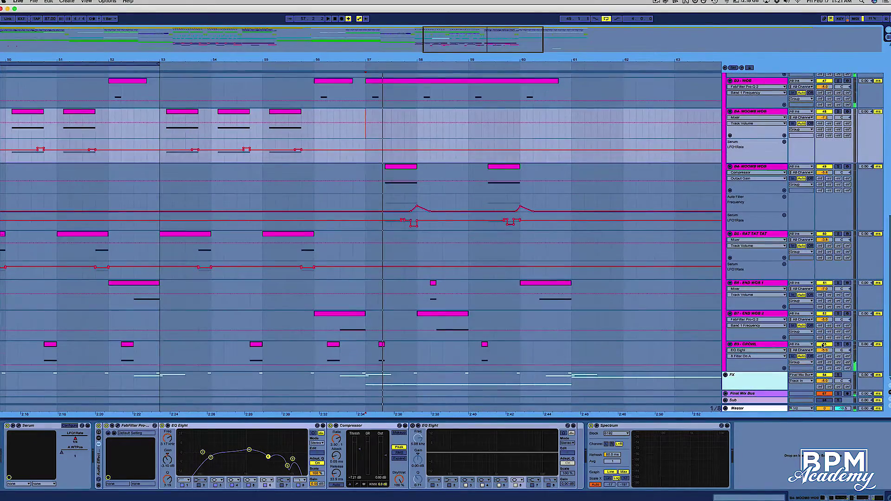
pyautogui.press('space')
pyautogui.press('space')
pyautogui.scroll(10, 574, 306)
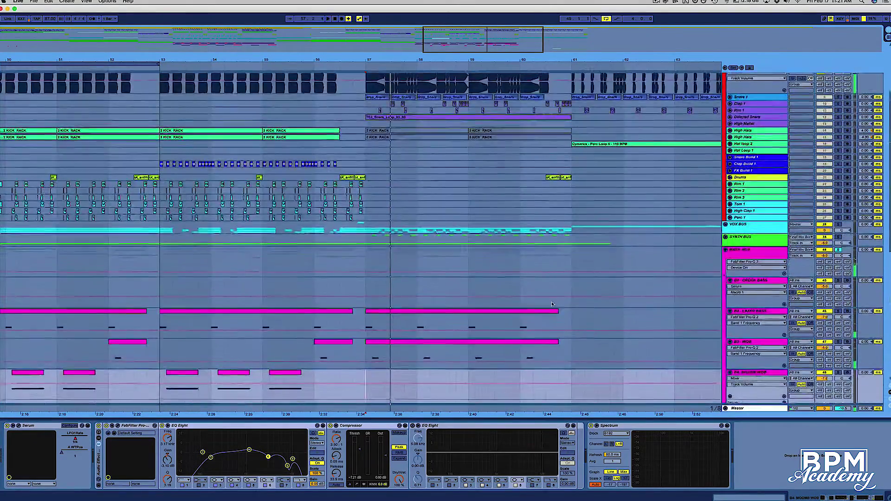
pyautogui.moveTo(379, 65); pyautogui.dragTo(378, 60)
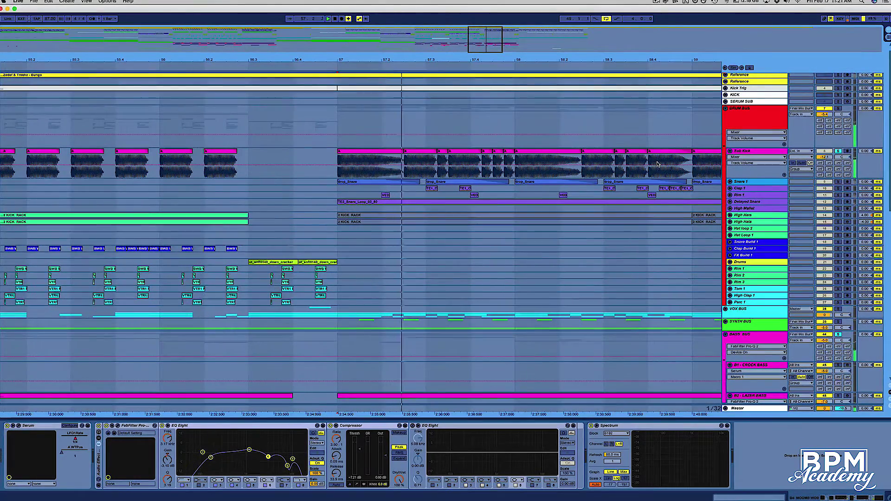
pyautogui.scroll(-10, 590, 161)
pyautogui.scroll(1, 590, 161)
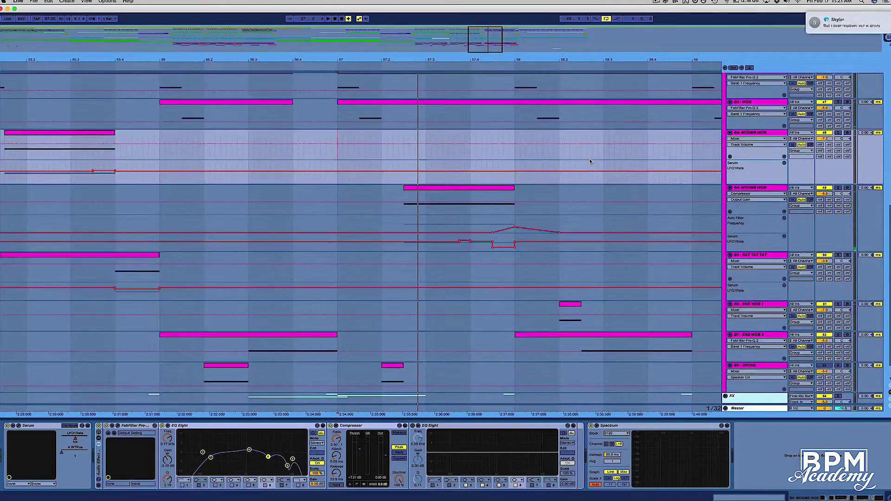
pyautogui.press('space')
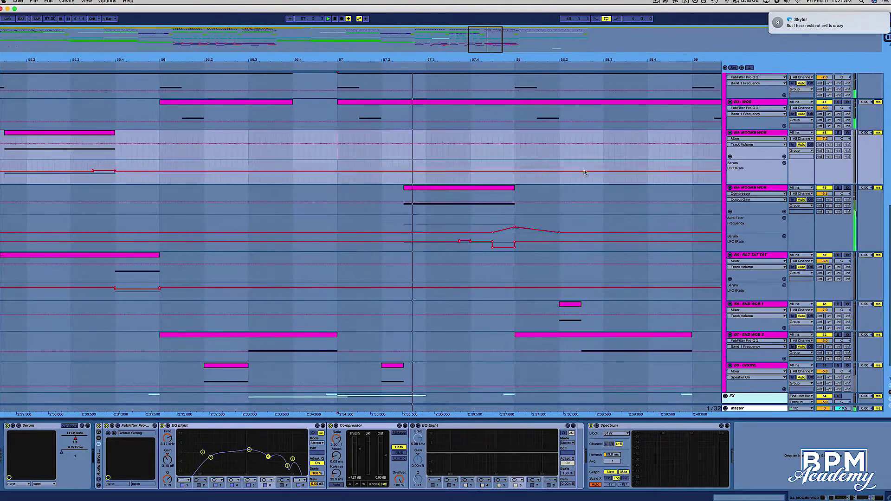
# - Compare the bass bus with its sidechain compressor switched off and back on while playing from bar 57
pyautogui.scroll(8, 584, 173)
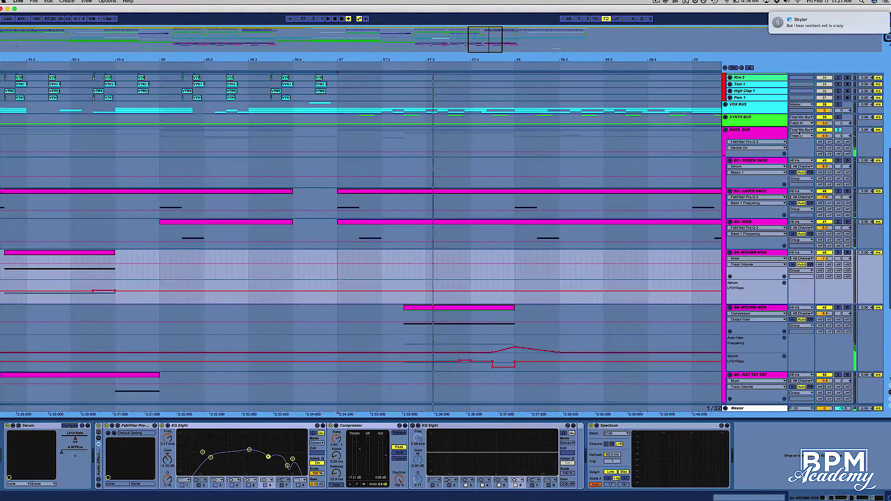
pyautogui.click(776, 134)
pyautogui.press('space')
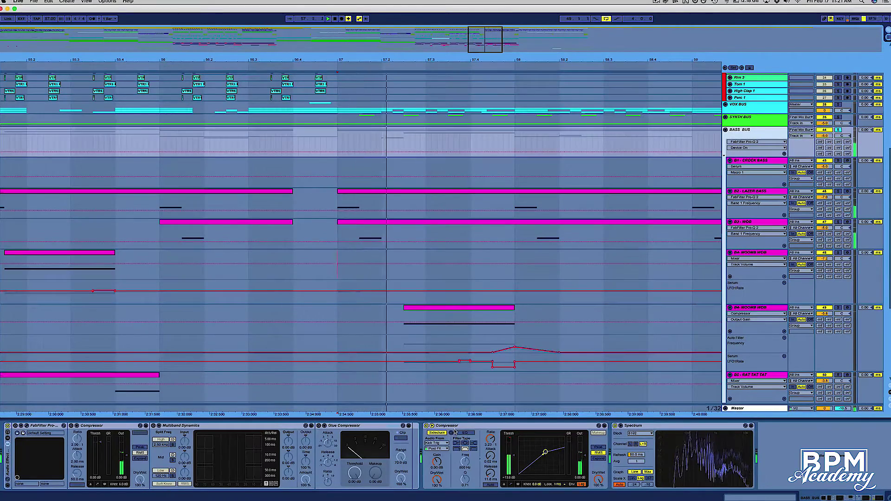
pyautogui.click(426, 426)
pyautogui.press('space')
pyautogui.press('space')
pyautogui.click(426, 425)
pyautogui.press('space')
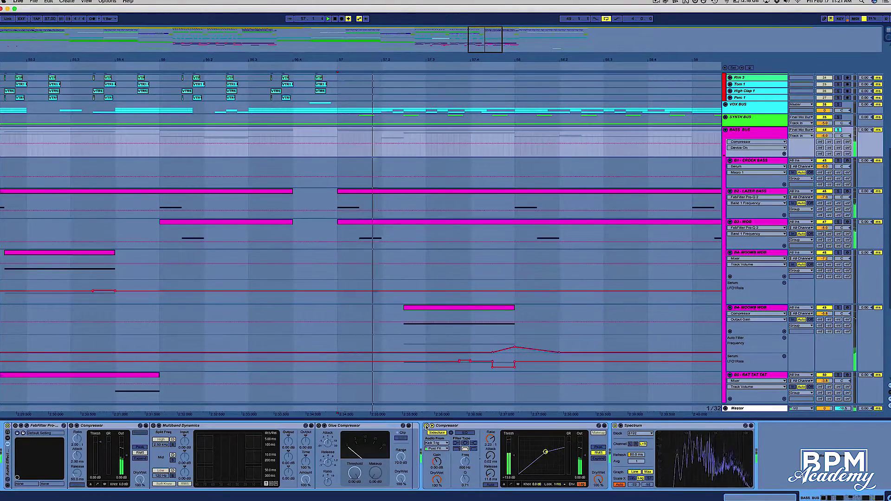
# - Replay the basses from bar 57, with the Sub Kick track soloed on its own to hear its pattern
pyautogui.scroll(-5, 351, 151)
pyautogui.press('space')
pyautogui.press('space')
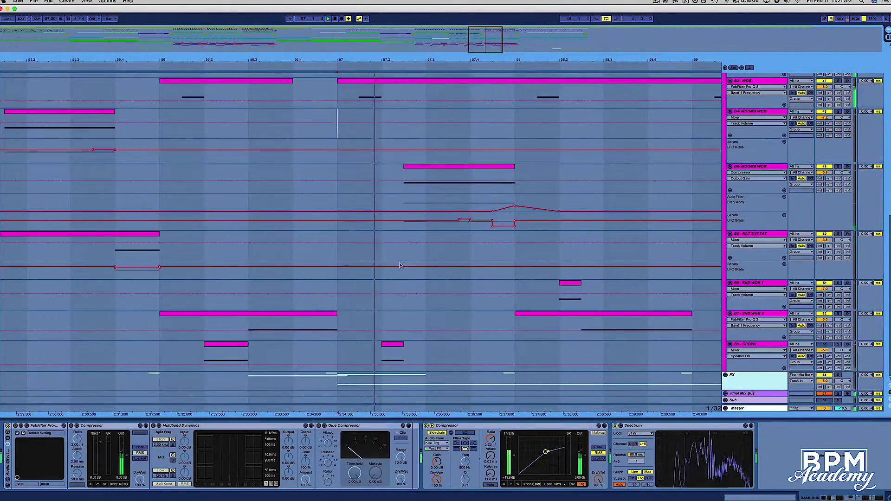
pyautogui.scroll(10, 411, 262)
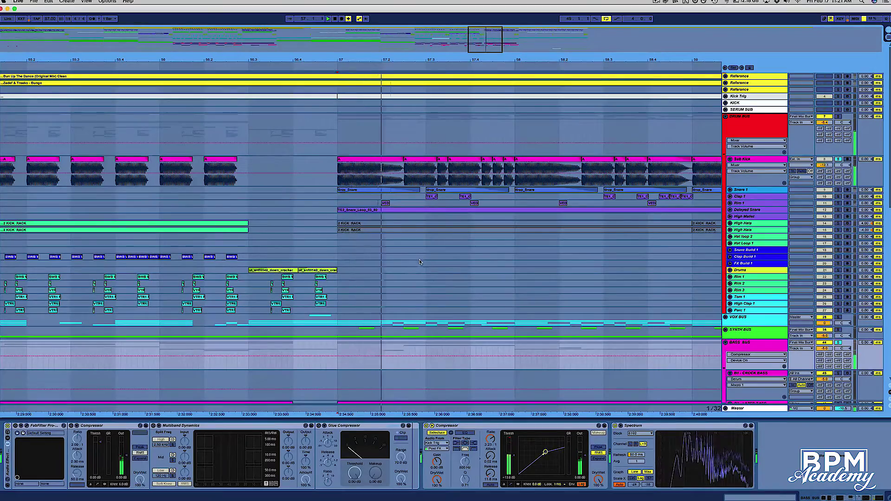
pyautogui.click(839, 159)
pyautogui.press('space')
pyautogui.press('space')
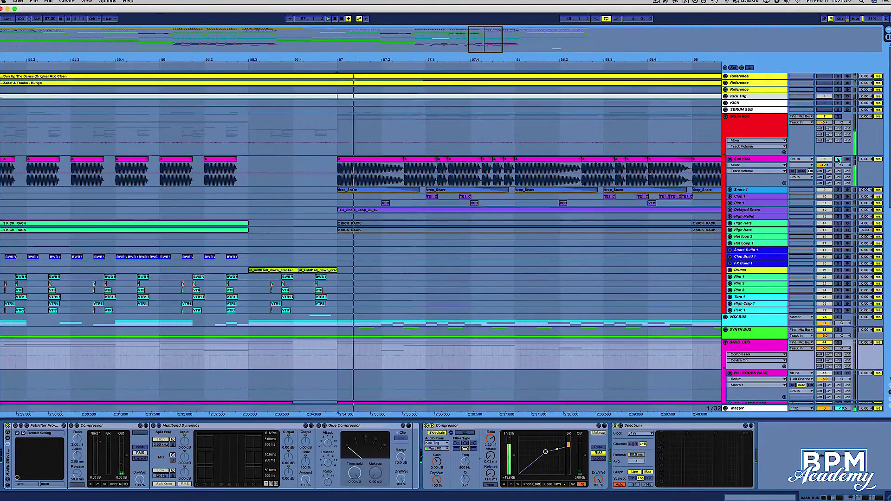
# - Solo the bass bus and the WOB track in turn, playing each from bar 57
pyautogui.scroll(-10, 839, 160)
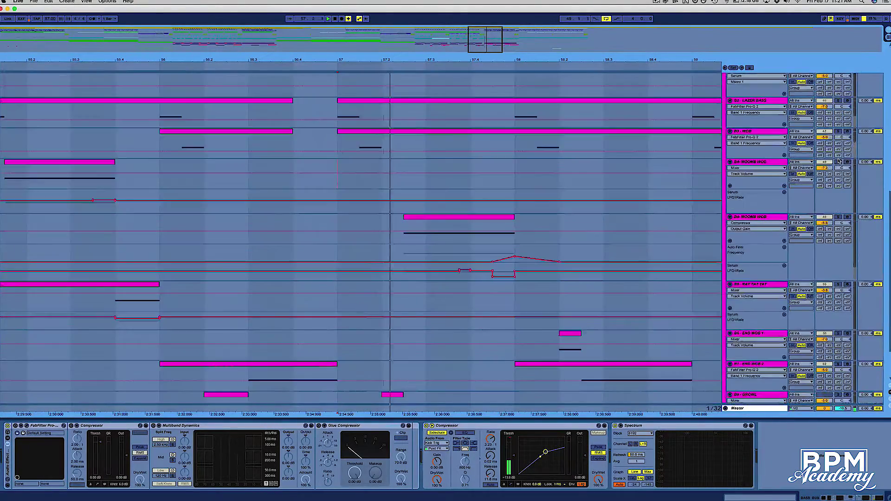
pyautogui.scroll(4, 840, 161)
pyautogui.click(837, 153)
pyautogui.press('space')
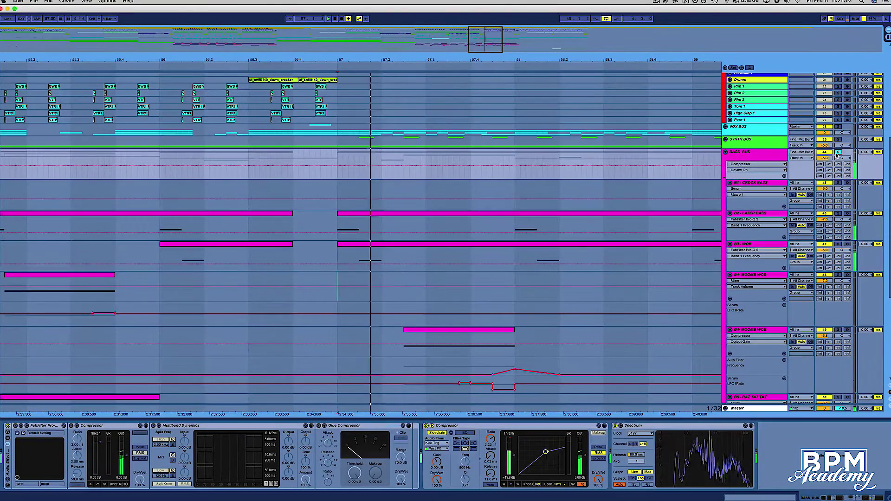
pyautogui.click(839, 245)
pyautogui.press('space')
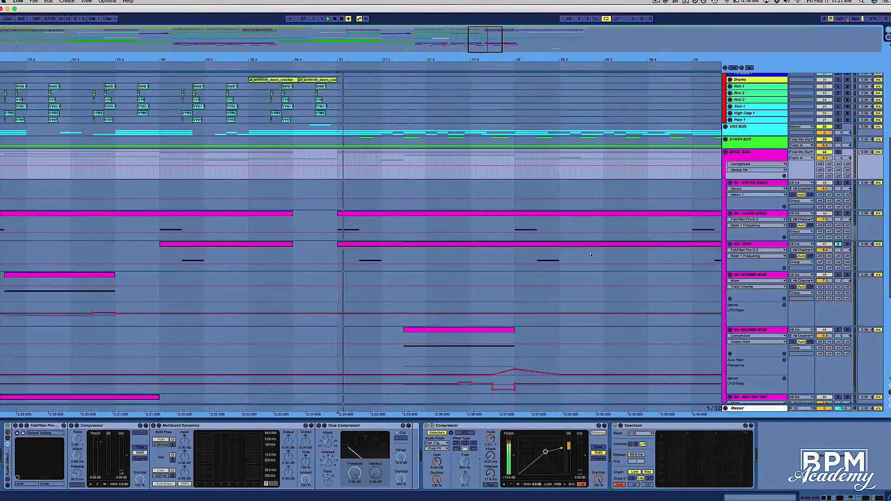
pyautogui.press('space')
pyautogui.press('space')
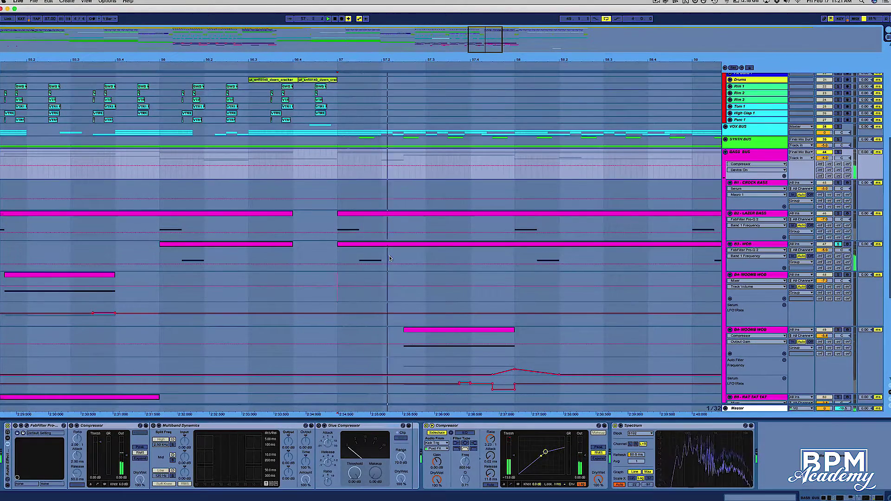
# - Open the WOB clip in bar 56, play it, and shorten all its A1 notes slightly
pyautogui.click(391, 245)
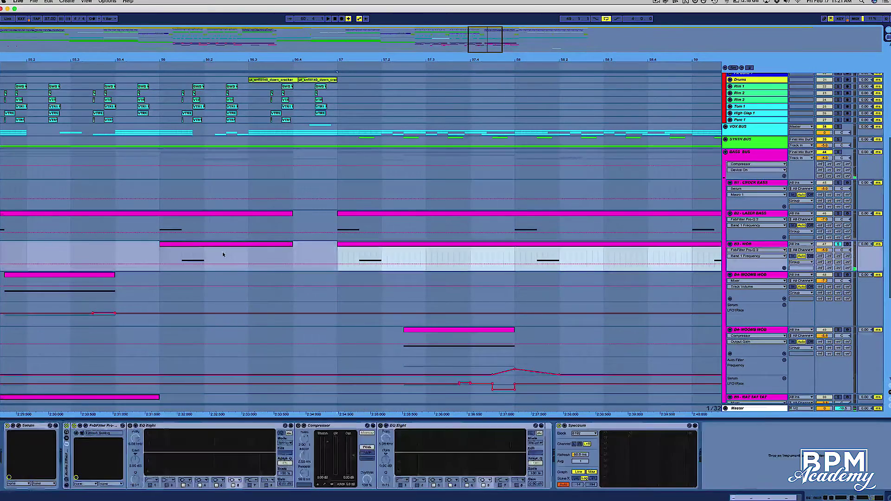
pyautogui.doubleClick(184, 256)
pyautogui.press('space')
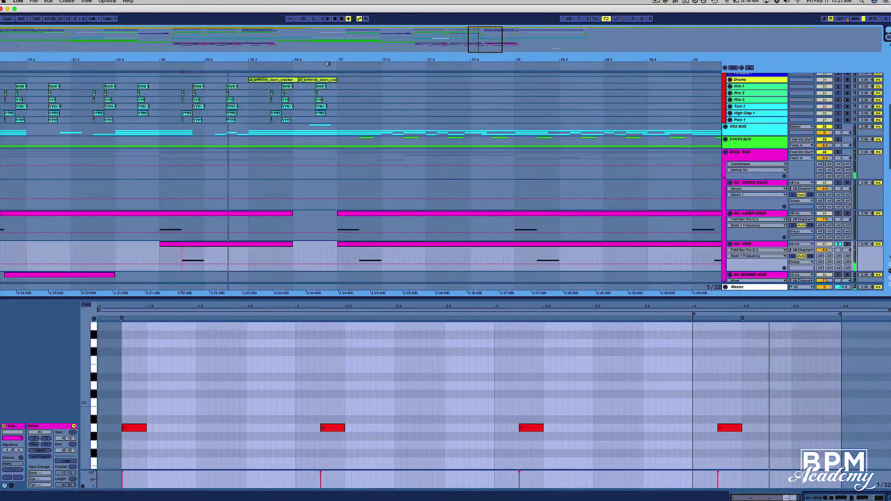
pyautogui.moveTo(370, 59); pyautogui.dragTo(317, 37)
pyautogui.moveTo(142, 410); pyautogui.dragTo(775, 421)
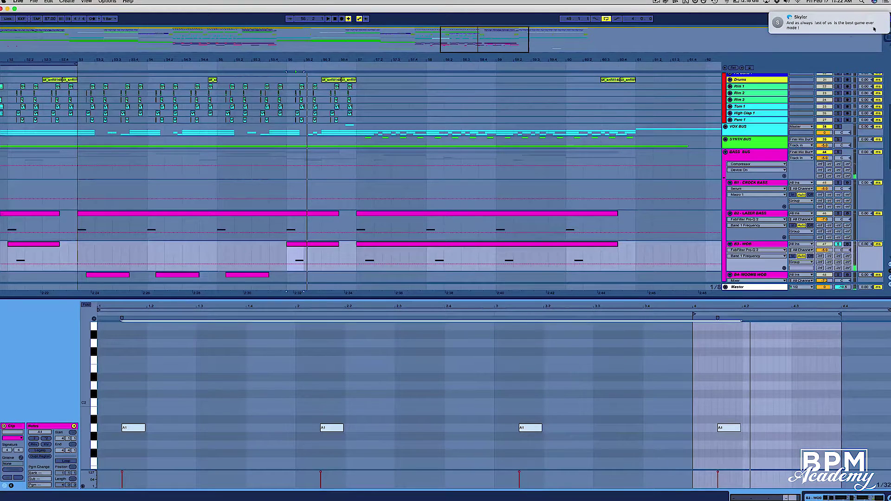
# - Shorten all A1 notes slightly in the WOB clip starting at bar 57 and play it to check the note ends
pyautogui.click(369, 252)
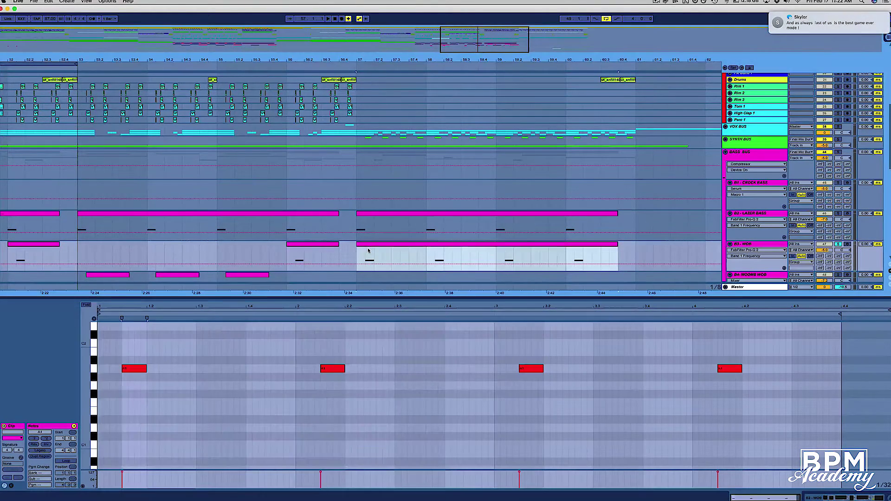
pyautogui.moveTo(121, 358); pyautogui.dragTo(776, 411)
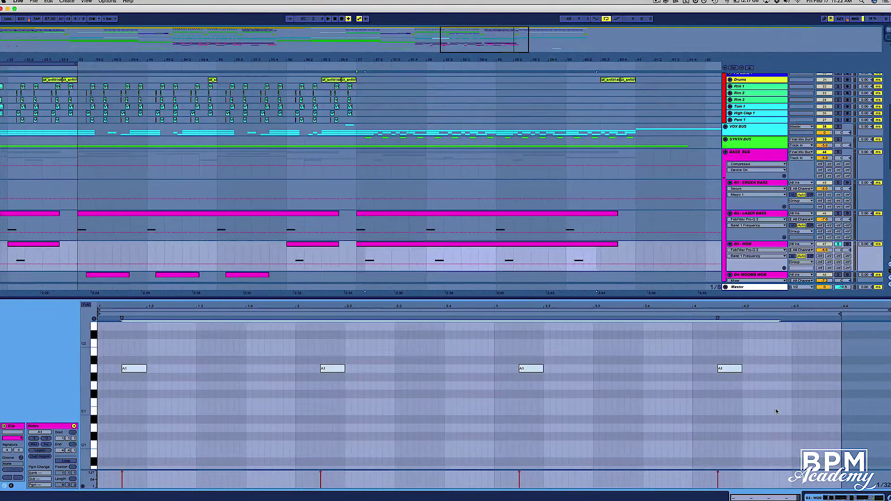
pyautogui.press('space')
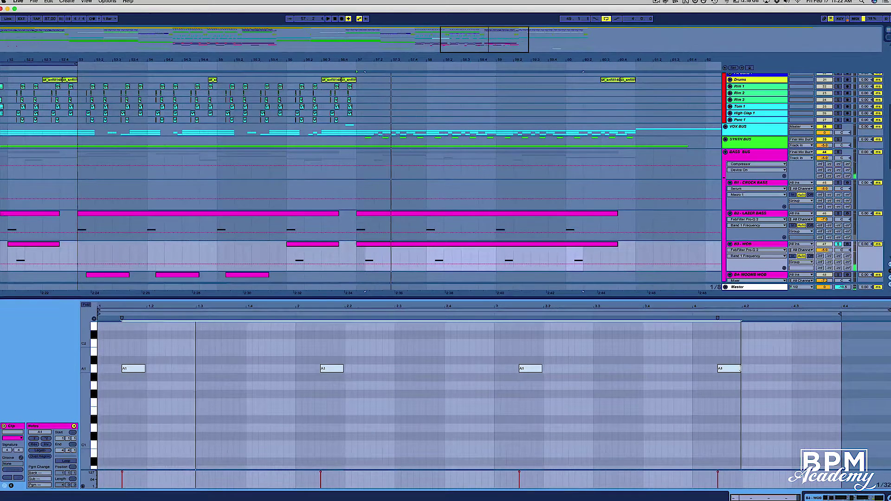
pyautogui.moveTo(741, 369); pyautogui.dragTo(739, 369)
pyautogui.press('space')
pyautogui.press('space')
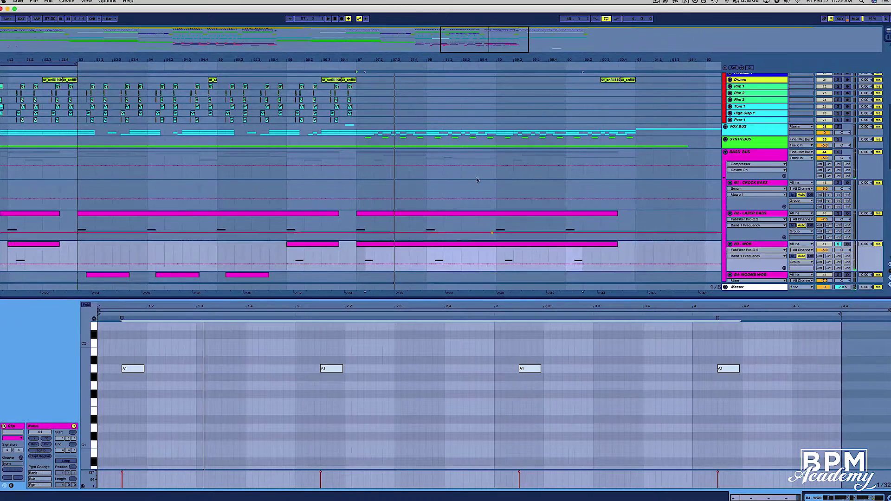
# - Split the WOB clips in bars 52 and 56 just after their single note and delete the empty remainders
pyautogui.moveTo(374, 59); pyautogui.dragTo(426, 50)
pyautogui.moveTo(416, 261); pyautogui.dragTo(428, 256)
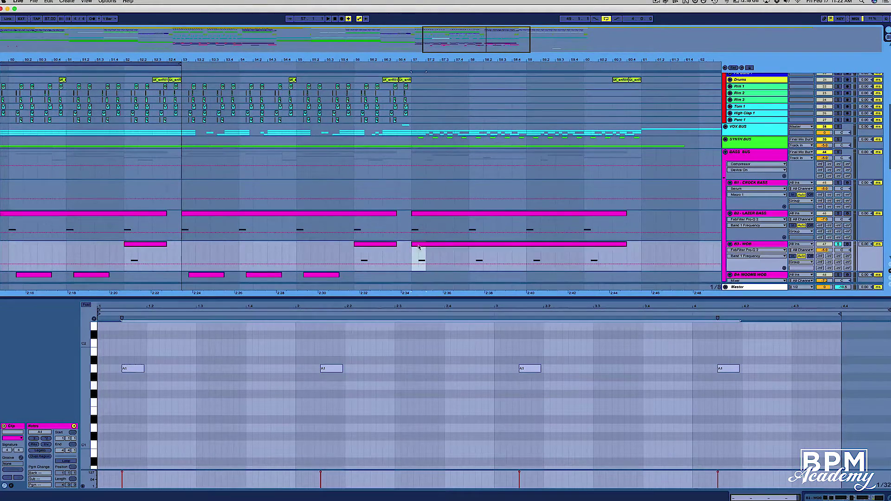
pyautogui.click(364, 252)
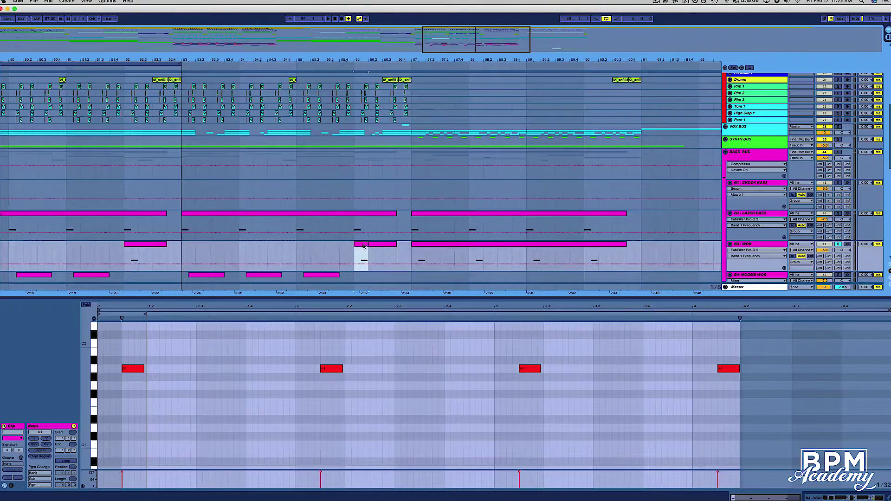
pyautogui.click(135, 257)
pyautogui.press('super+e')
pyautogui.click(152, 246)
pyautogui.press('Delete')
pyautogui.click(385, 250)
pyautogui.hscroll(-5, 387, 255)
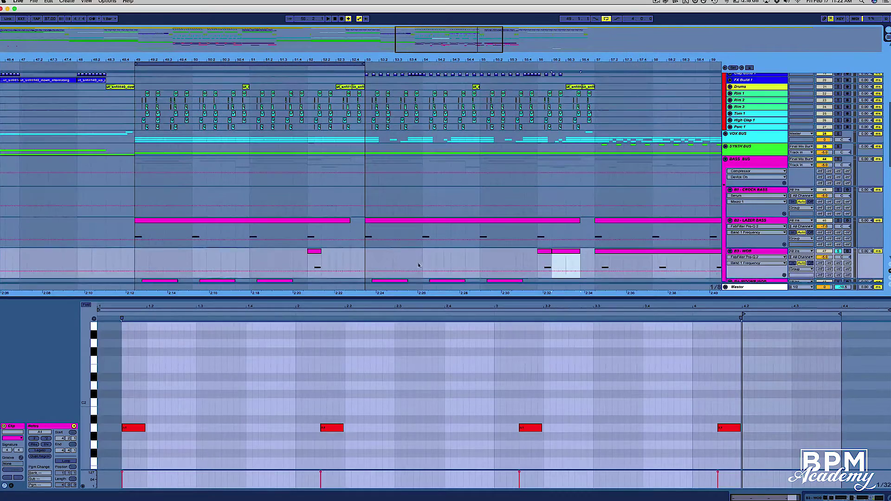
pyautogui.press('Delete')
# - Copy the shortened WOB clip from bar 57 over the one at bar 29, checking note lengths in the bar 21 and 25 clips
pyautogui.hscroll(-3, 376, 266)
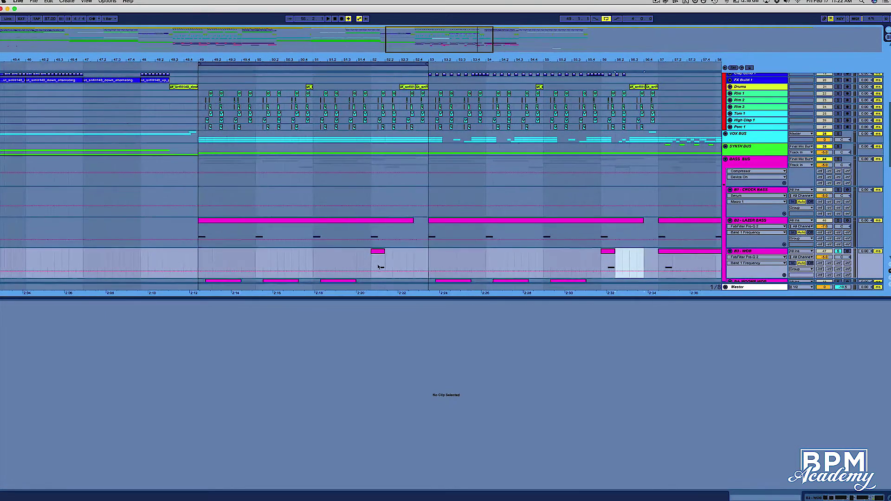
pyautogui.moveTo(423, 62); pyautogui.dragTo(422, 23)
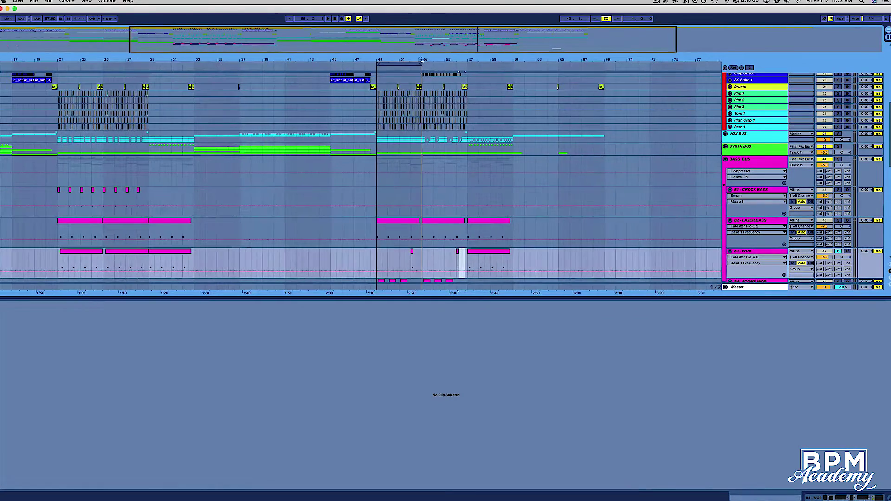
pyautogui.click(181, 252)
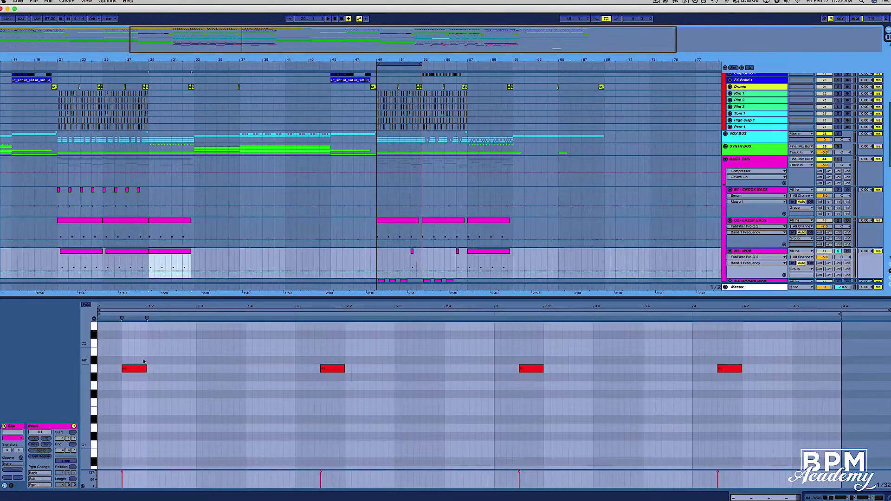
pyautogui.moveTo(487, 252); pyautogui.dragTo(169, 258)
pyautogui.click(82, 254)
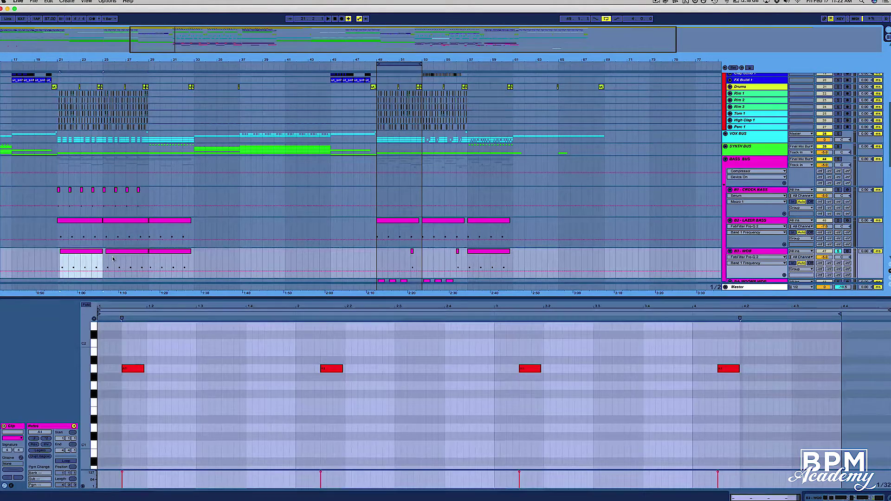
pyautogui.moveTo(64, 60); pyautogui.dragTo(70, 62)
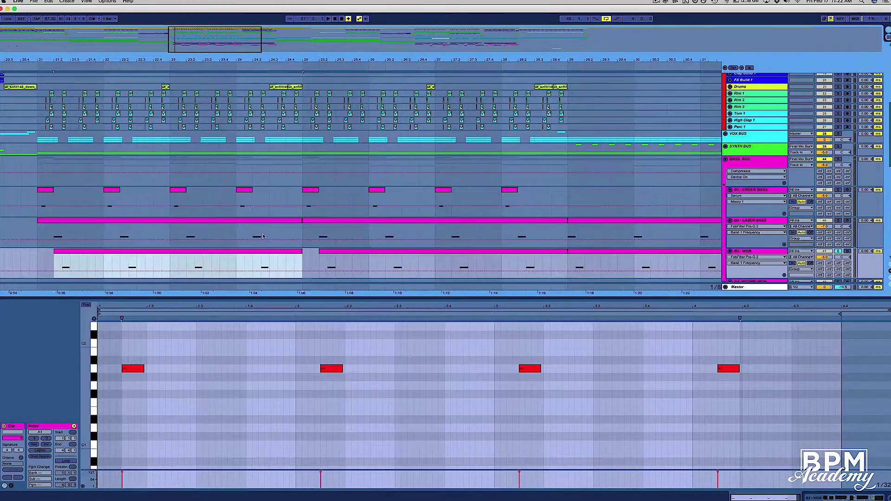
pyautogui.click(501, 261)
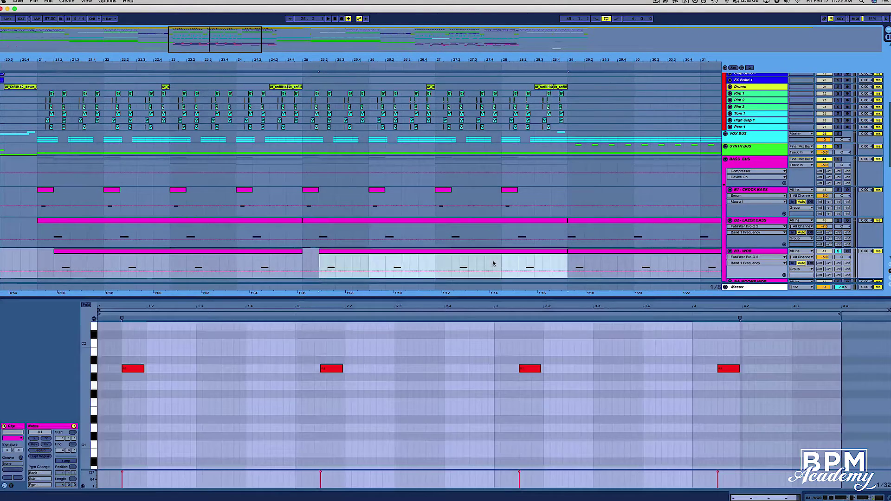
# - Solo the bass bus and the Sub Kick track together and play the first drop from bar 25
pyautogui.press('space')
pyautogui.press('space')
pyautogui.moveTo(655, 294); pyautogui.dragTo(645, 428)
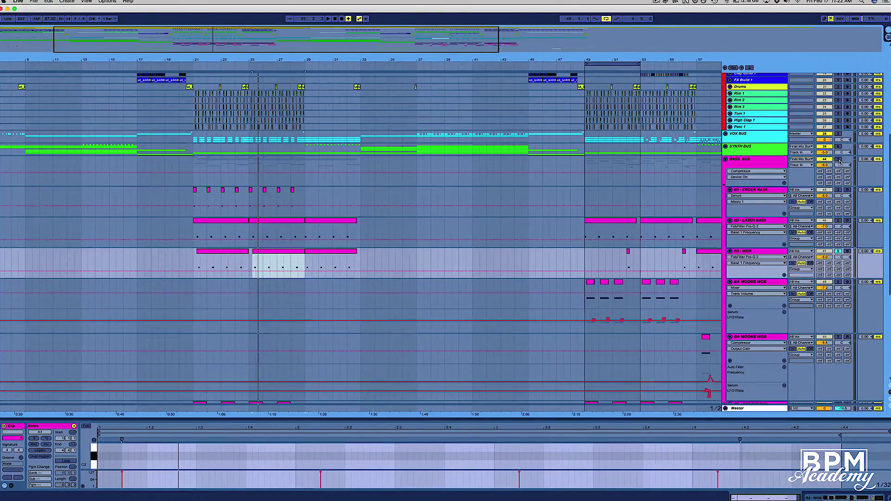
pyautogui.hscroll(5, 608, 256)
pyautogui.scroll(8, 600, 194)
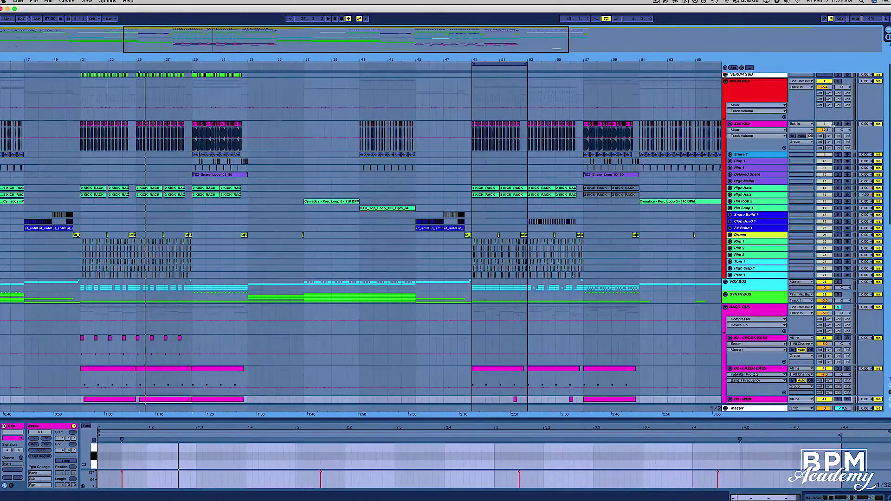
pyautogui.click(838, 124)
pyautogui.press('space')
pyautogui.scroll(-1, 457, 222)
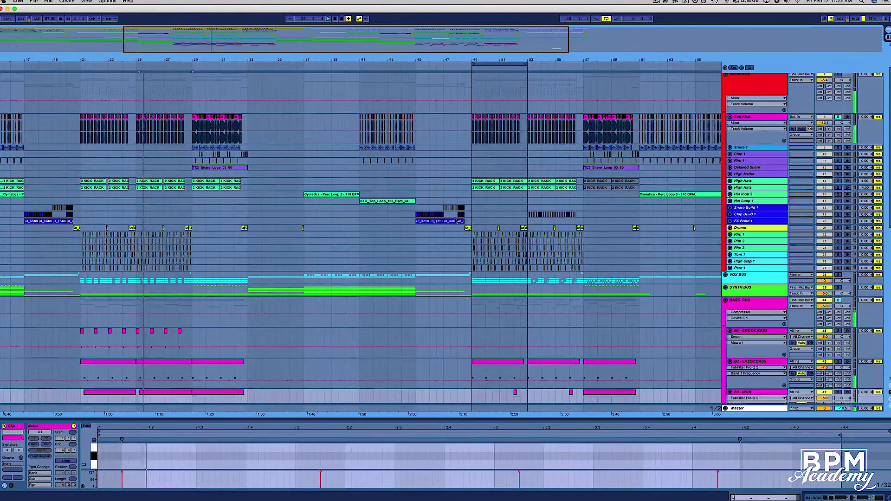
# - Lower band 1 of the first EQ Eight on the upper MOOMB WOB track to about 105 Hz while playing from bar 49
pyautogui.click(473, 141)
pyautogui.scroll(-5, 484, 185)
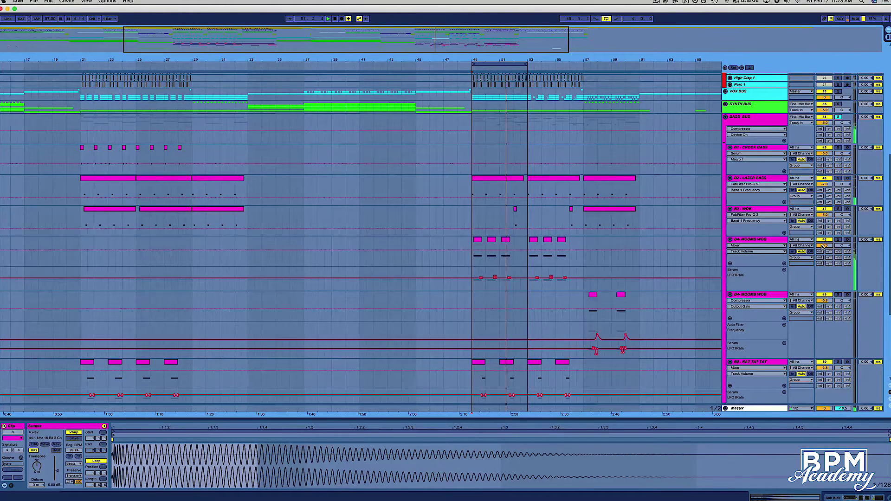
pyautogui.click(771, 240)
pyautogui.moveTo(210, 459); pyautogui.dragTo(192, 457)
pyautogui.press('space')
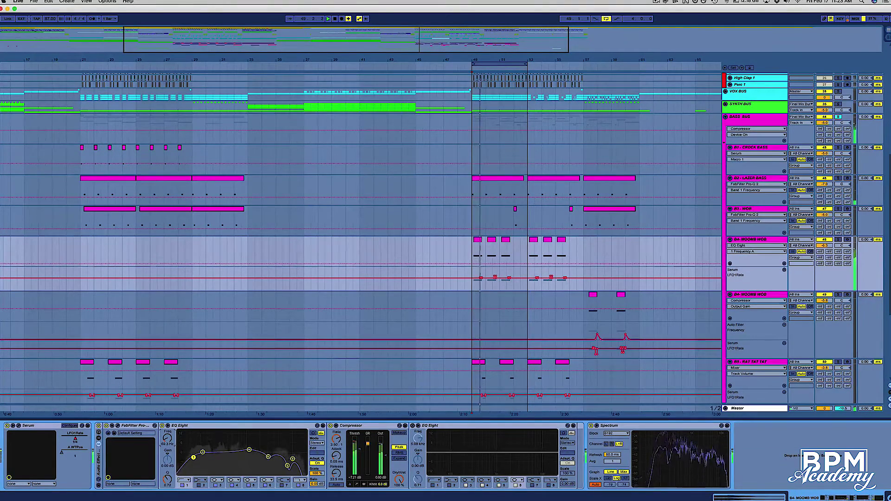
pyautogui.moveTo(193, 457); pyautogui.dragTo(179, 458)
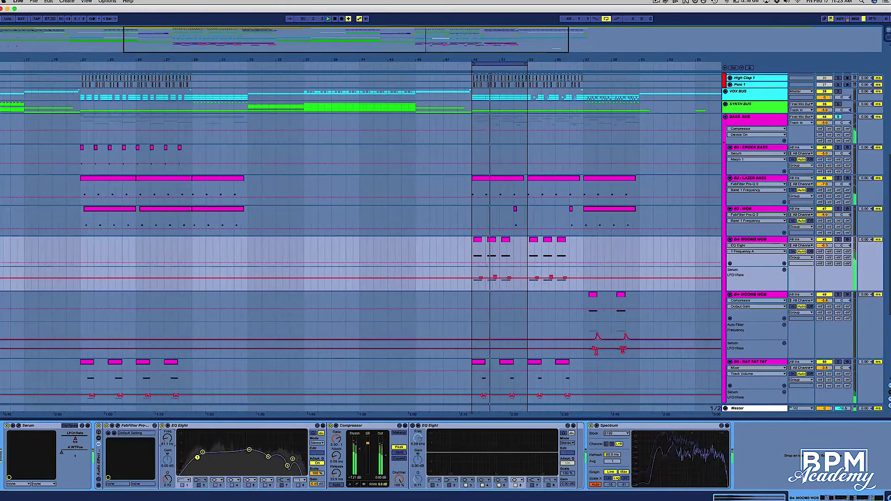
pyautogui.press('space')
pyautogui.press('space')
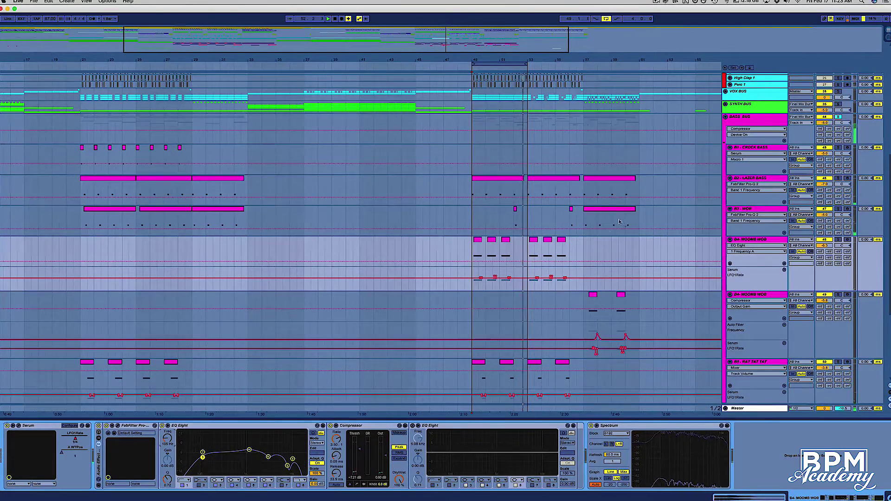
# - Play from bar 52 and switch the GROWL track back on to hear its clip with the other basses
pyautogui.scroll(-5, 603, 209)
pyautogui.moveTo(519, 60); pyautogui.dragTo(519, 102)
pyautogui.click(517, 352)
pyautogui.press('space')
pyautogui.press('space')
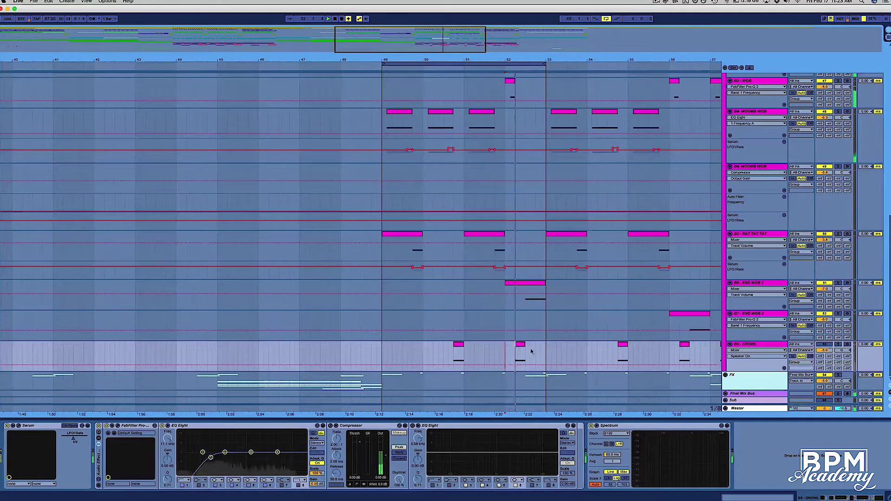
pyautogui.press('space')
pyautogui.press('space')
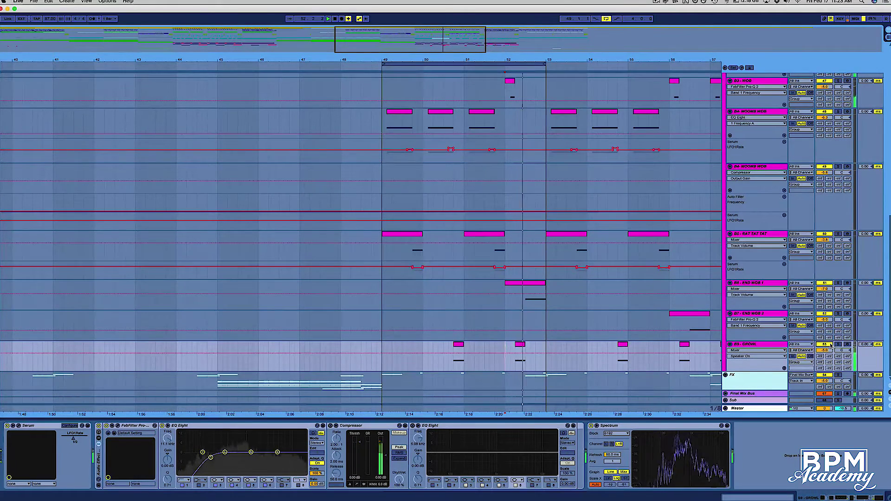
# - Replay the GROWL clips around bars 50 to 52 with the other basses and slightly lower the GROWL track's volume
pyautogui.click(435, 354)
pyautogui.press('space')
pyautogui.press('space')
pyautogui.moveTo(439, 353); pyautogui.dragTo(433, 352)
pyautogui.press('space')
pyautogui.click(423, 346)
pyautogui.press('space')
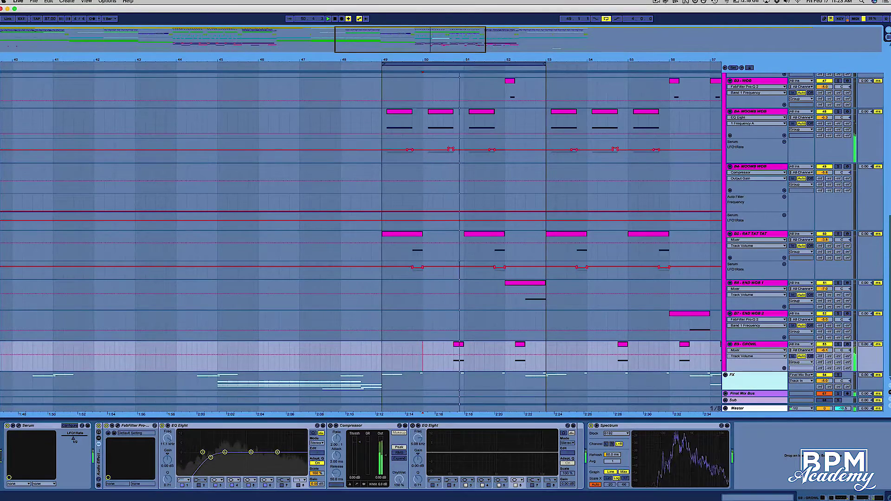
pyautogui.press('space')
pyautogui.press('space')
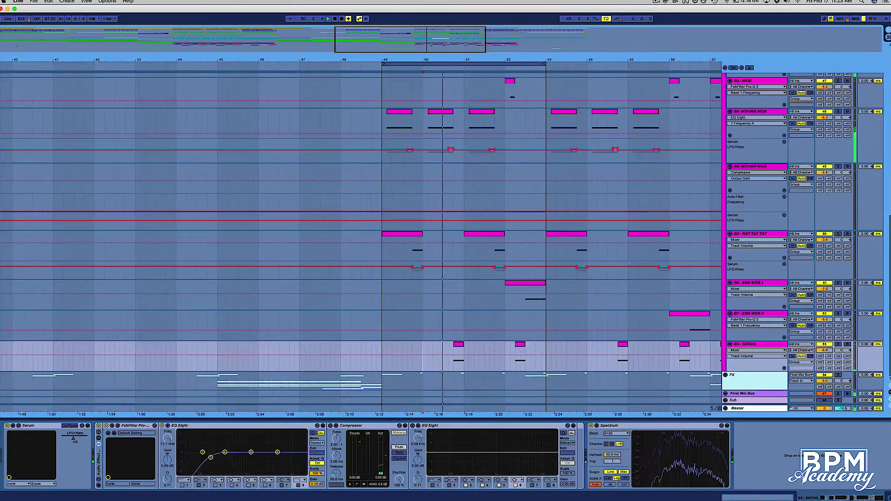
pyautogui.press('space')
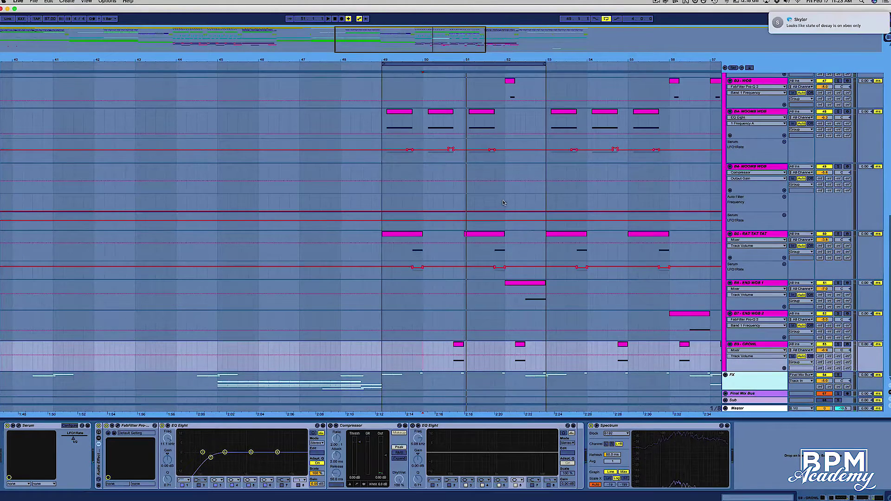
# - Play the soloed Sub Kick and bass bus together from bar 49
pyautogui.scroll(10, 615, 111)
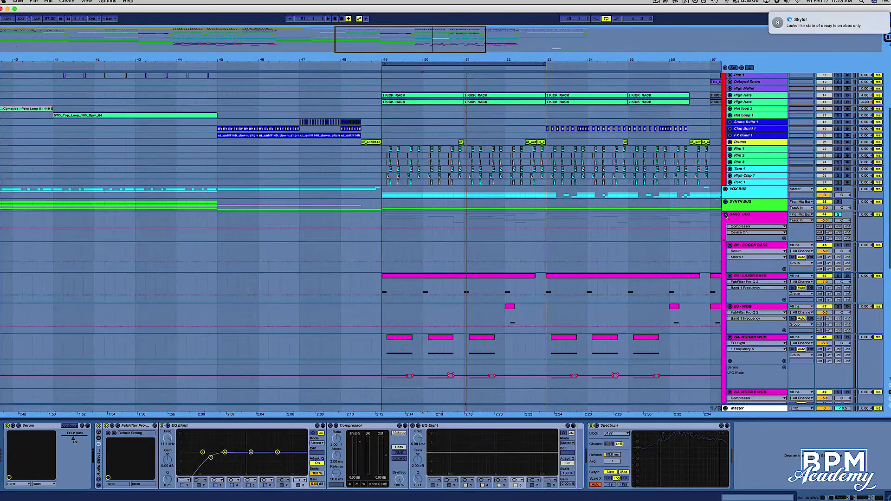
pyautogui.scroll(3, 785, 167)
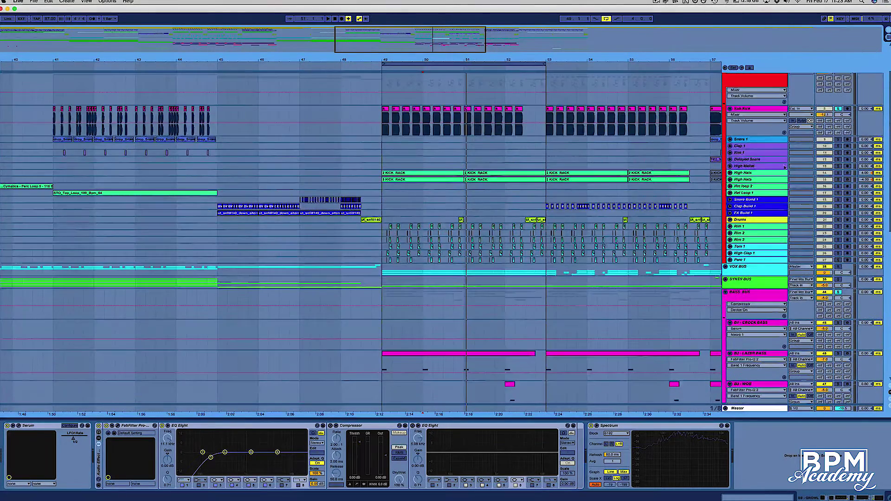
pyautogui.press('space')
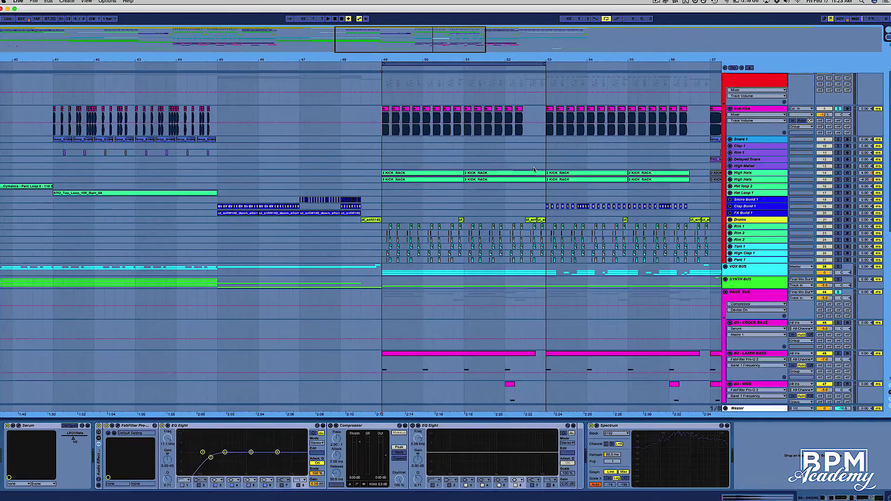
pyautogui.press('space')
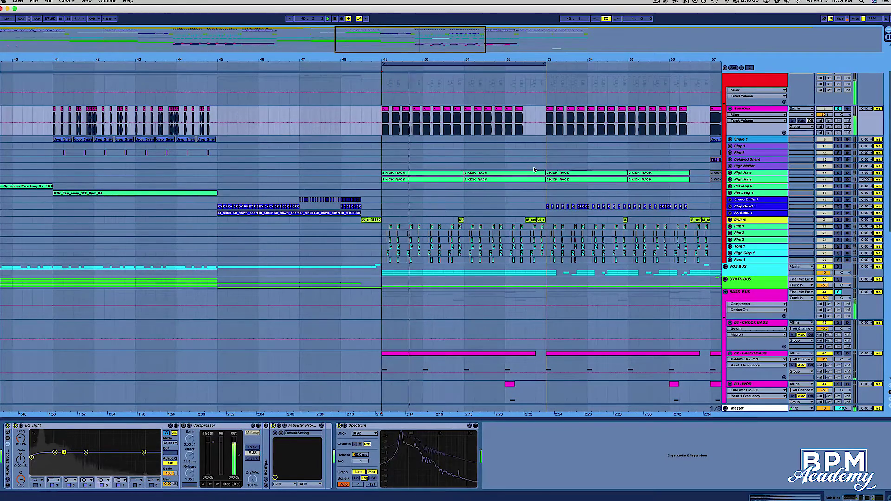
# - Lower the low-cut frequency in the BASS BUS Pro-Q 2 to just above 60 Hz during playback
pyautogui.click(759, 293)
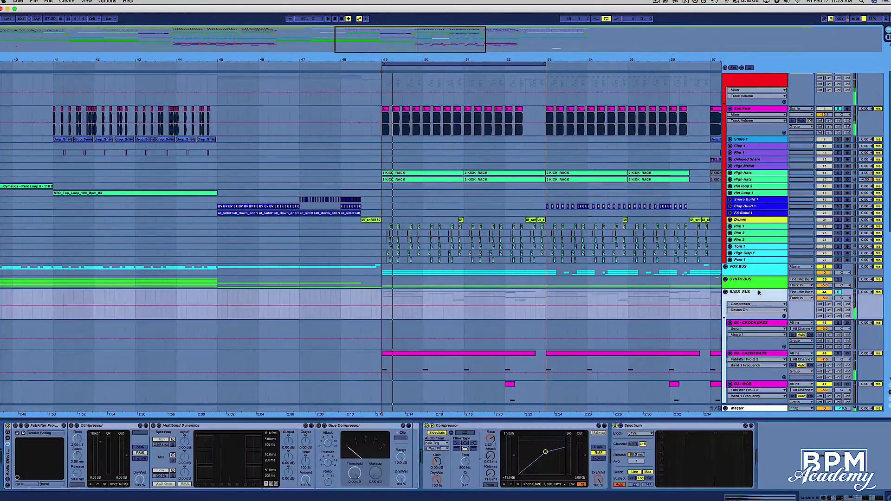
pyautogui.doubleClick(760, 292)
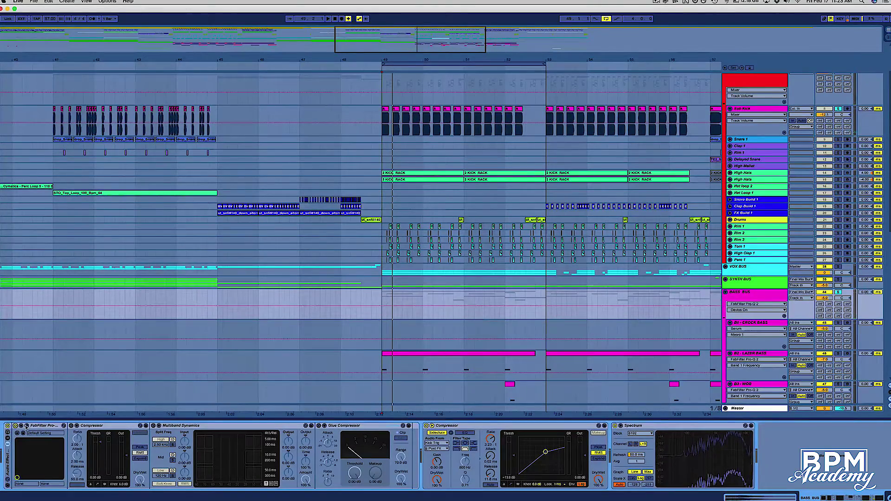
pyautogui.click(26, 427)
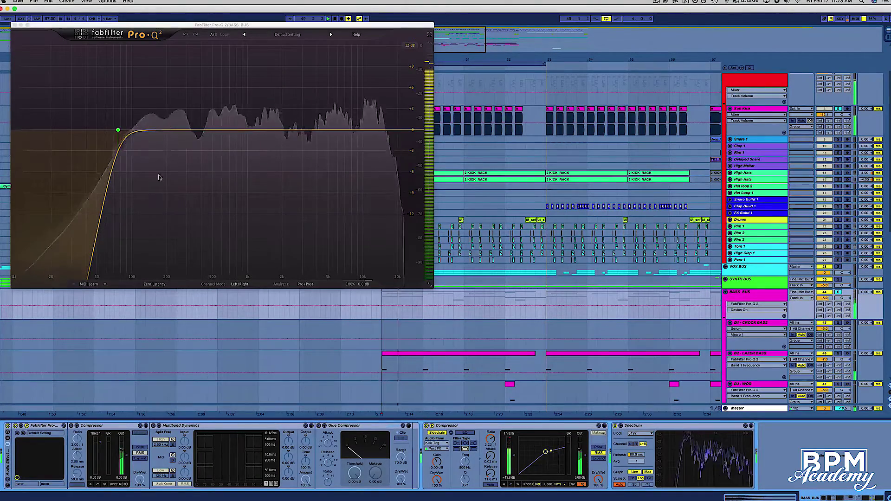
pyautogui.click(117, 129)
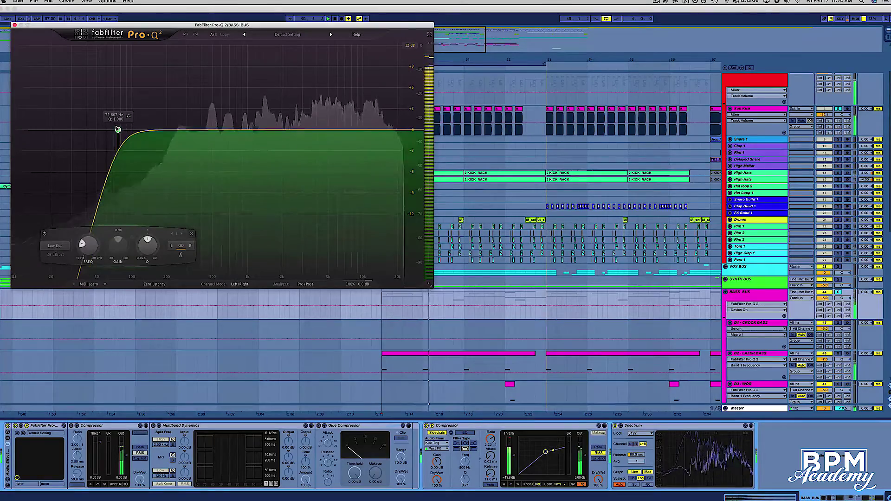
pyautogui.moveTo(83, 246)
pyautogui.mouseDown()
pyautogui.moveTo(83, 265)
pyautogui.moveTo(84, 245)
pyautogui.mouseUp()
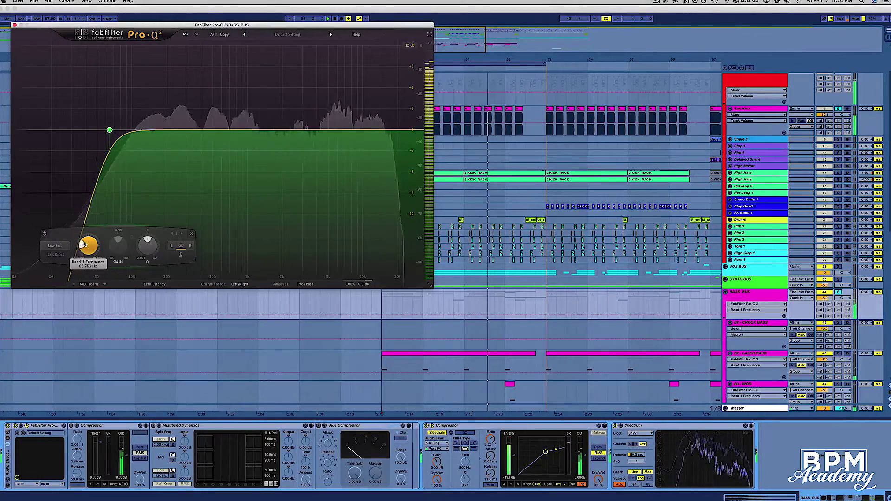
pyautogui.press('space')
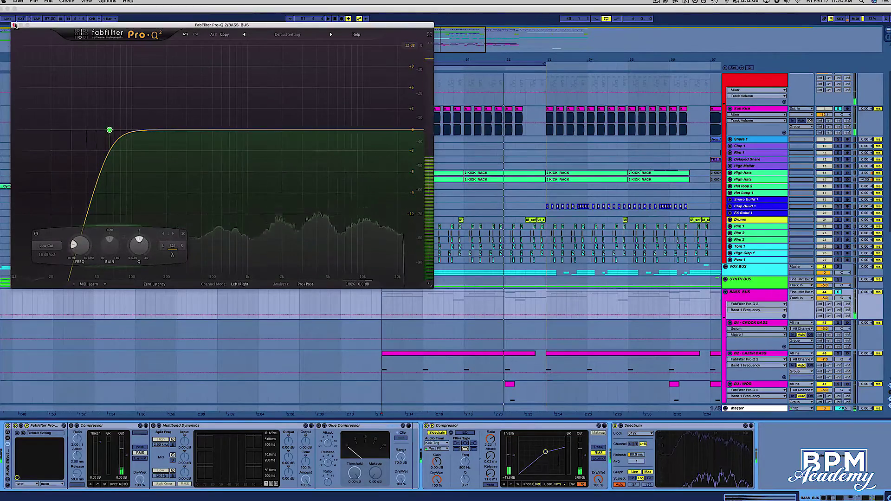
pyautogui.click(14, 26)
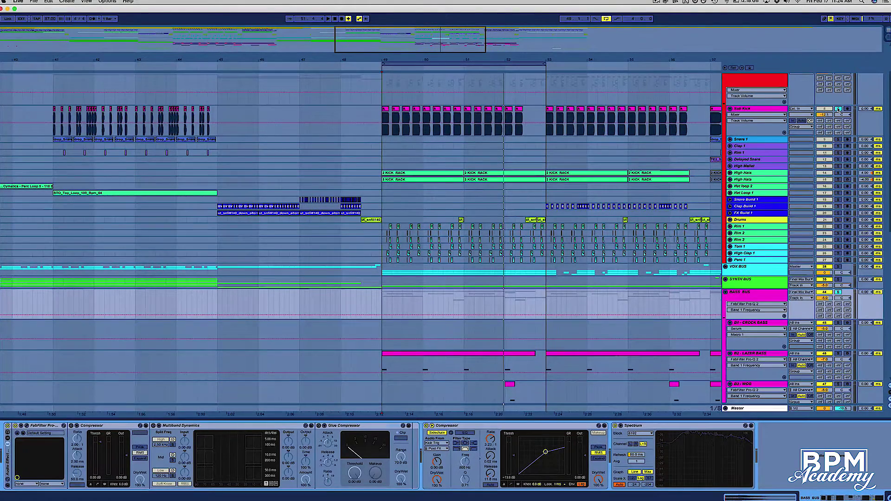
# - Shorten the loop to bars 49 to 51 and rebalance the BASS BUS volume by ear against the soloed Sub Kick
pyautogui.click(839, 110)
pyautogui.moveTo(826, 298); pyautogui.dragTo(826, 362)
pyautogui.press('space')
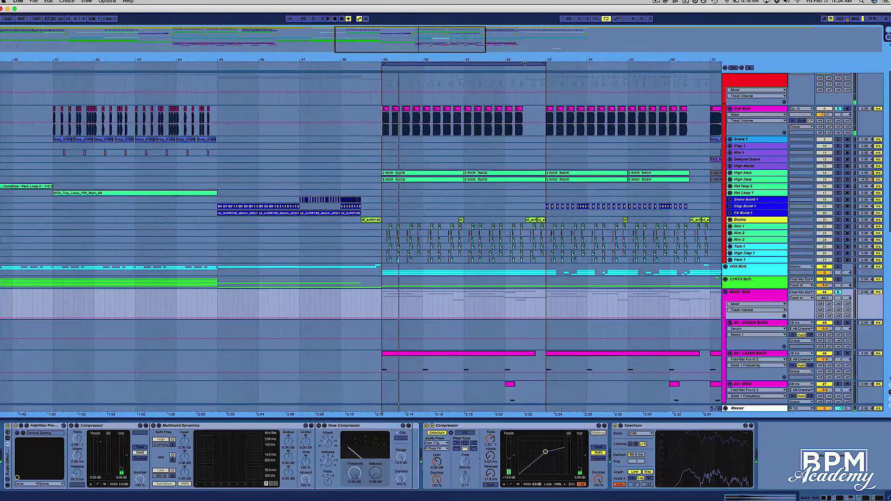
pyautogui.moveTo(545, 65); pyautogui.dragTo(464, 71)
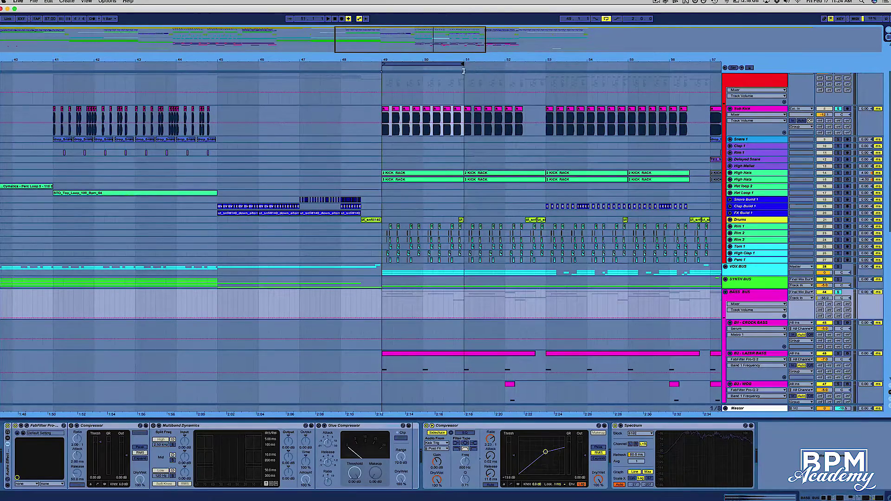
pyautogui.press('space')
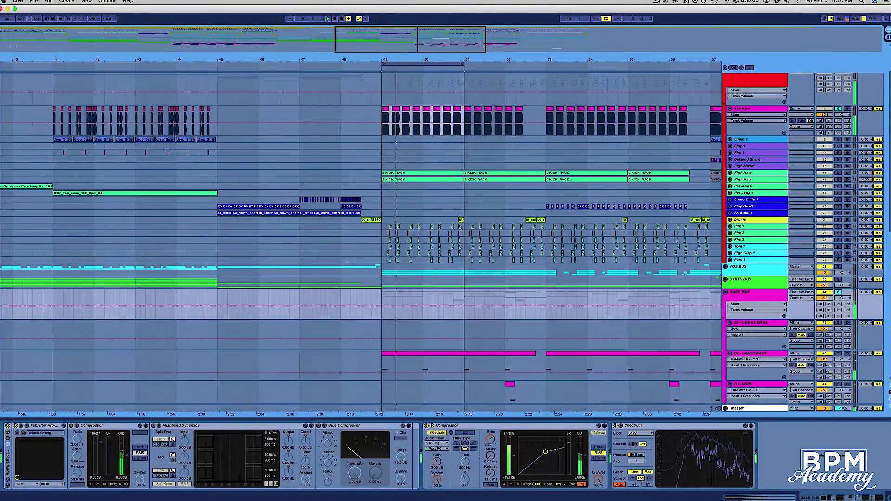
pyautogui.scroll(1, 823, 299)
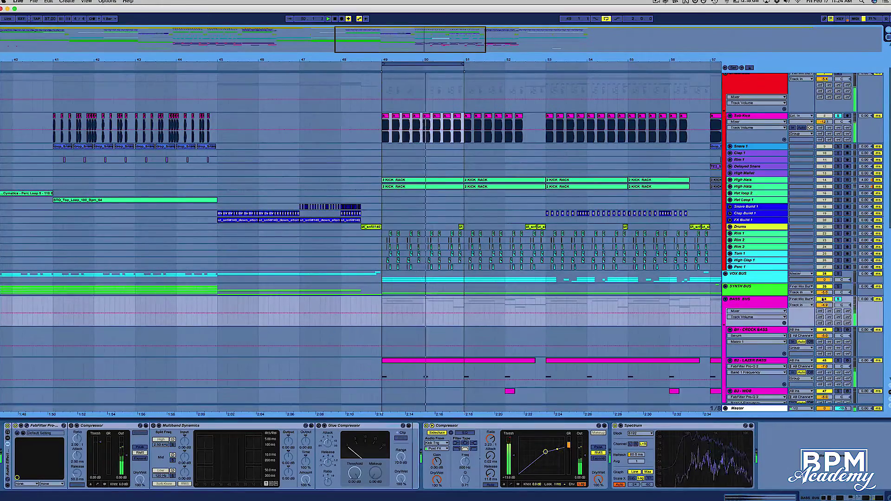
pyautogui.moveTo(825, 306); pyautogui.dragTo(824, 307)
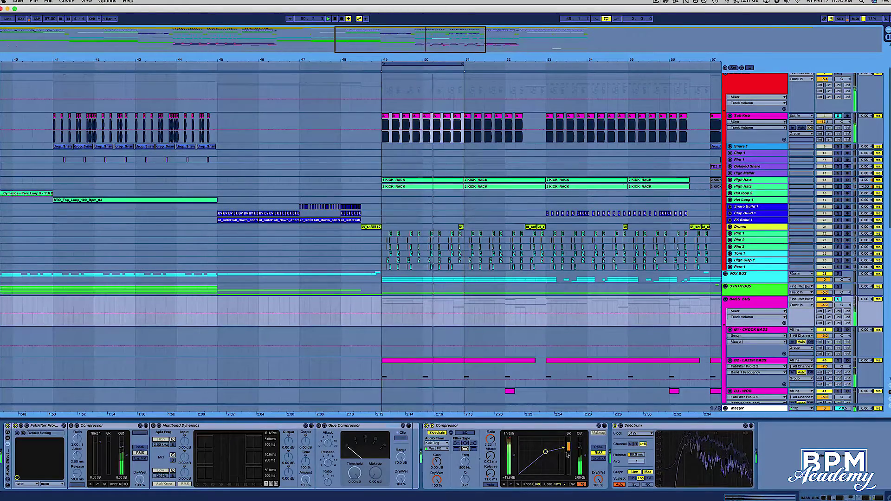
# - Enable the BASS BUS Glue Compressor, adjust its attack, switch on soft clipping, and set threshold to about -14.6 dB with 2 dB makeup
pyautogui.click(536, 484)
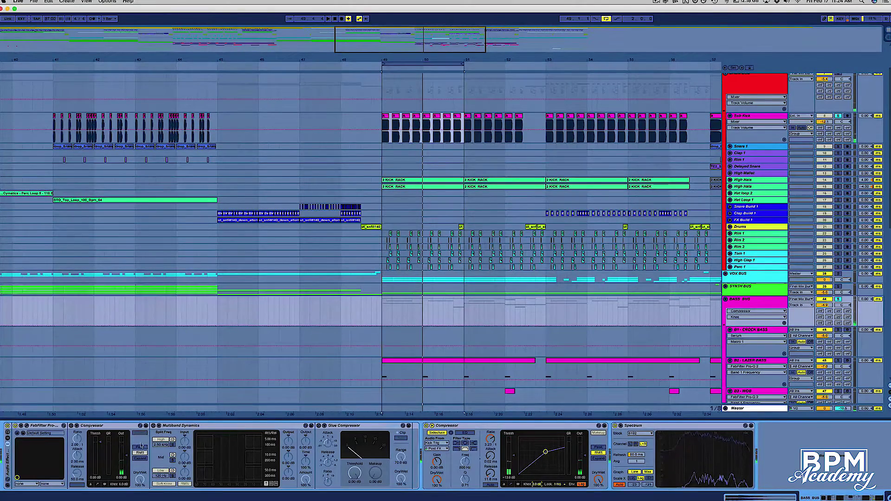
pyautogui.click(326, 426)
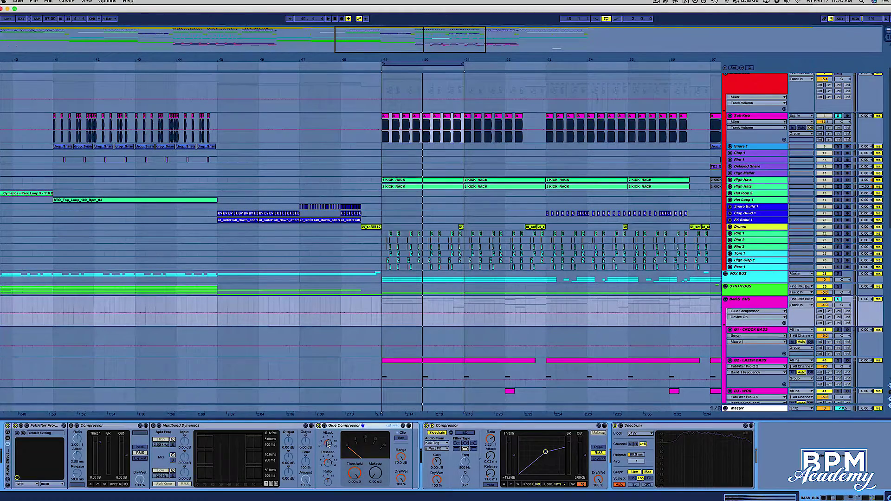
pyautogui.click(329, 464)
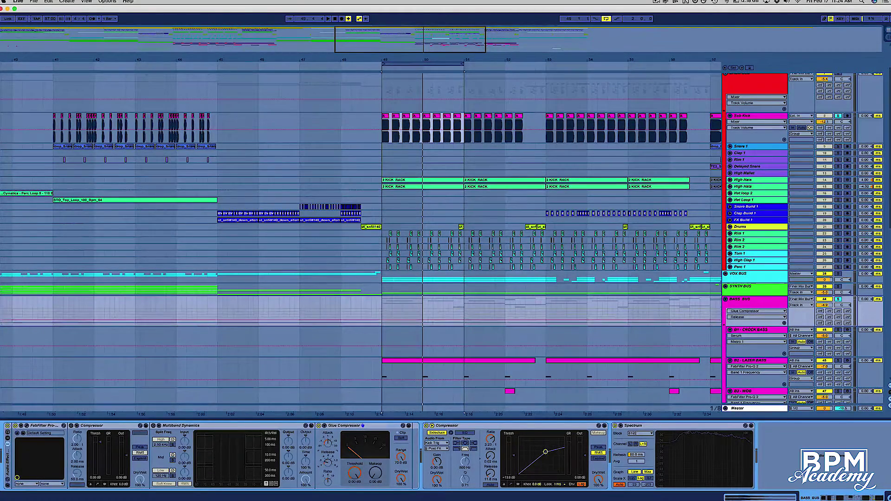
pyautogui.click(329, 444)
pyautogui.moveTo(328, 443); pyautogui.dragTo(329, 448)
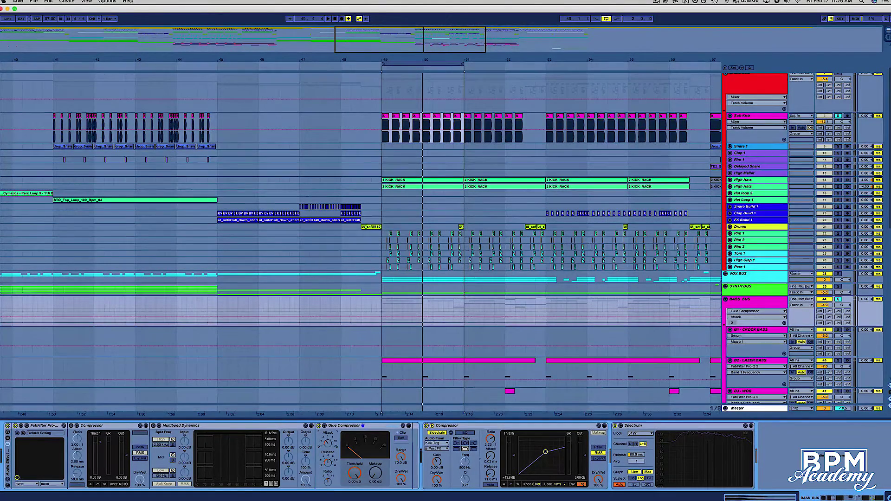
pyautogui.moveTo(328, 444); pyautogui.dragTo(328, 440)
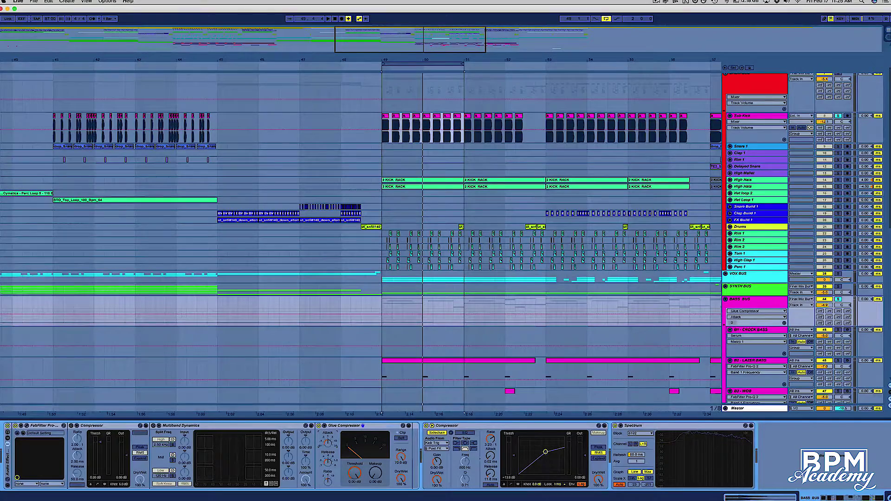
pyautogui.click(402, 439)
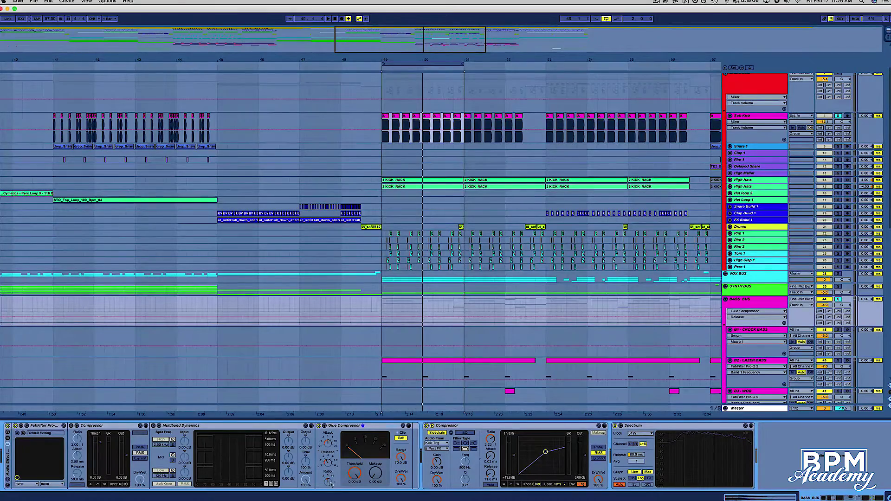
pyautogui.moveTo(354, 473); pyautogui.dragTo(376, 465)
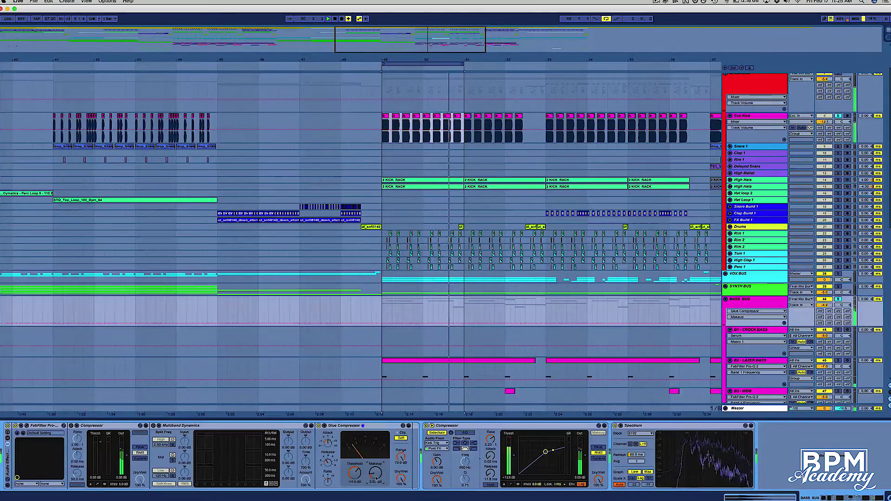
# - Add a bell cut of about -1.5 dB near 6.1 kHz with a Q of about 2.1 in the BASS BUS Pro-Q 2
pyautogui.click(26, 425)
pyautogui.moveTo(299, 131); pyautogui.dragTo(354, 139)
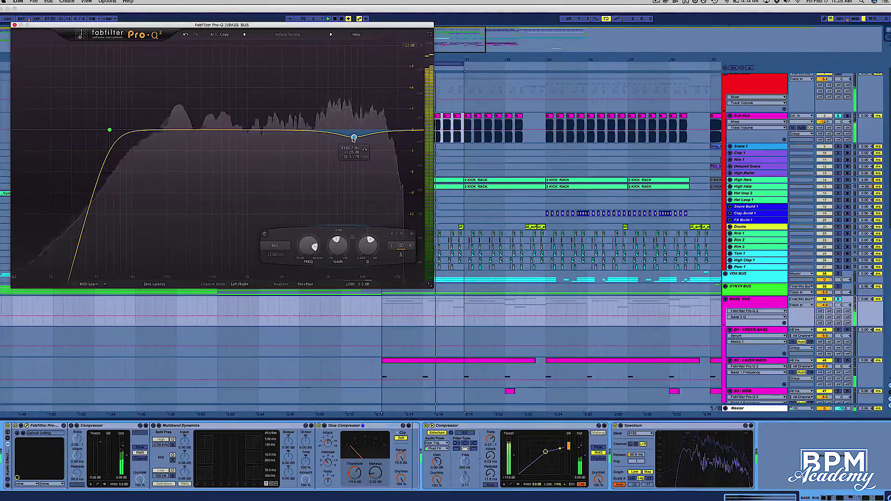
pyautogui.scroll(-1, 353, 139)
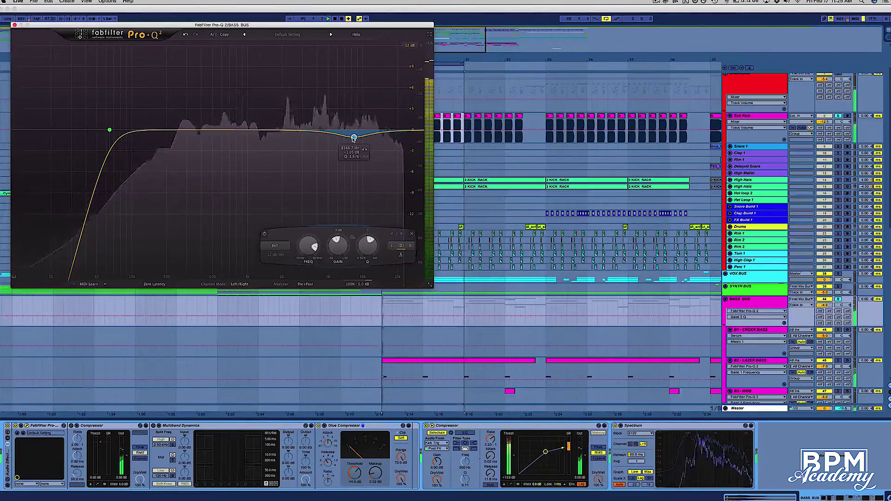
pyautogui.moveTo(353, 139)
pyautogui.mouseDown()
pyautogui.moveTo(377, 141)
pyautogui.moveTo(337, 141)
pyautogui.mouseUp()
pyautogui.scroll(3, 337, 141)
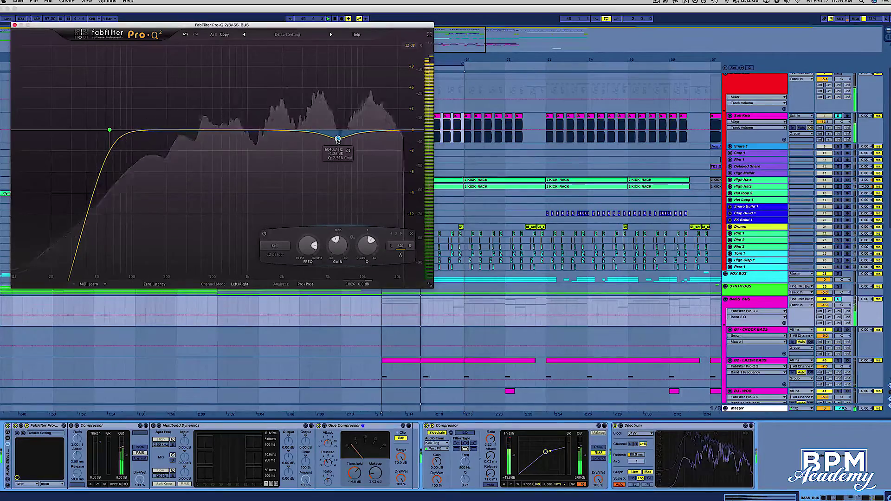
pyautogui.moveTo(337, 138); pyautogui.dragTo(339, 141)
pyautogui.press('space')
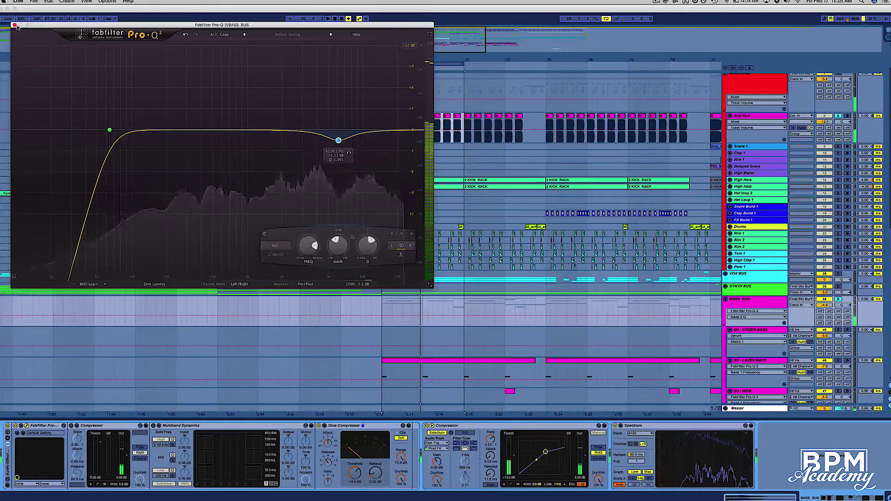
pyautogui.click(15, 25)
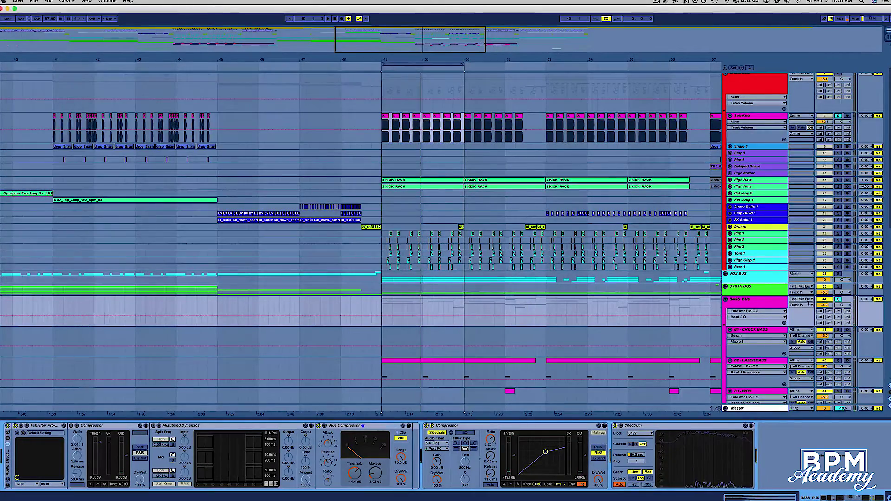
# - Solo the whole DRUM BUS with the bass bus in place of Sub Kick alone and play the bar 49 loop
pyautogui.scroll(-5, 782, 314)
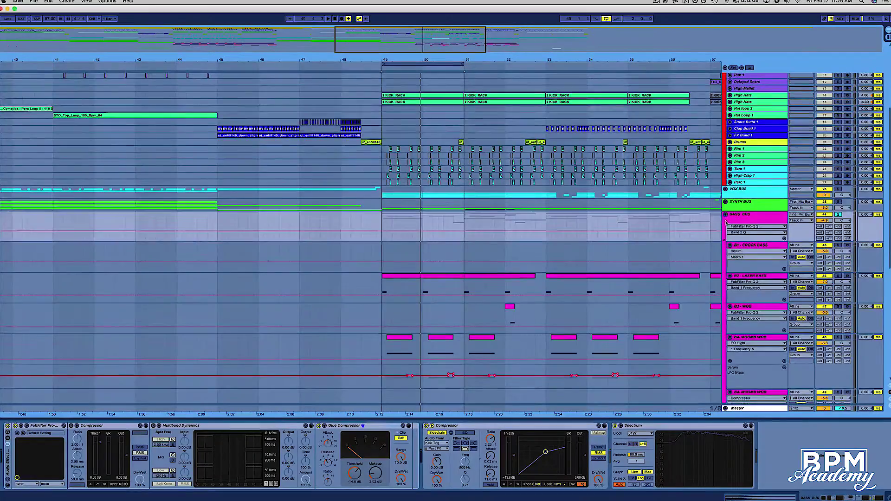
pyautogui.scroll(8, 727, 223)
pyautogui.click(839, 116)
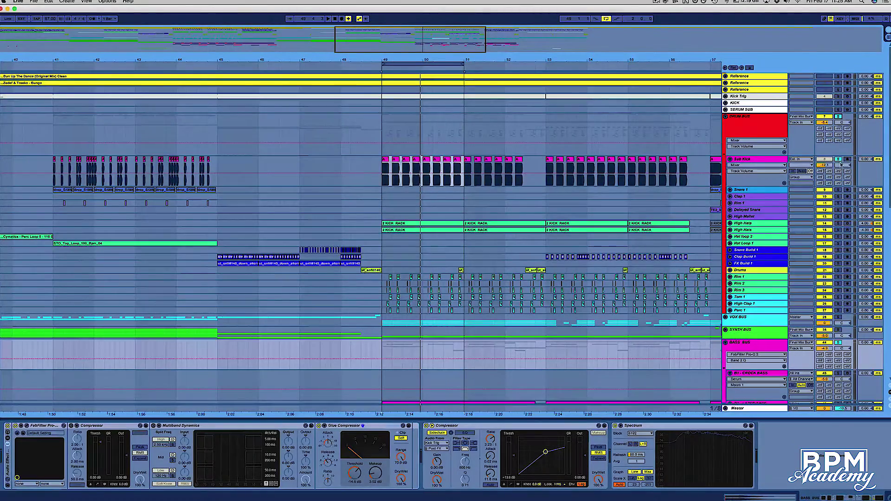
pyautogui.press('space')
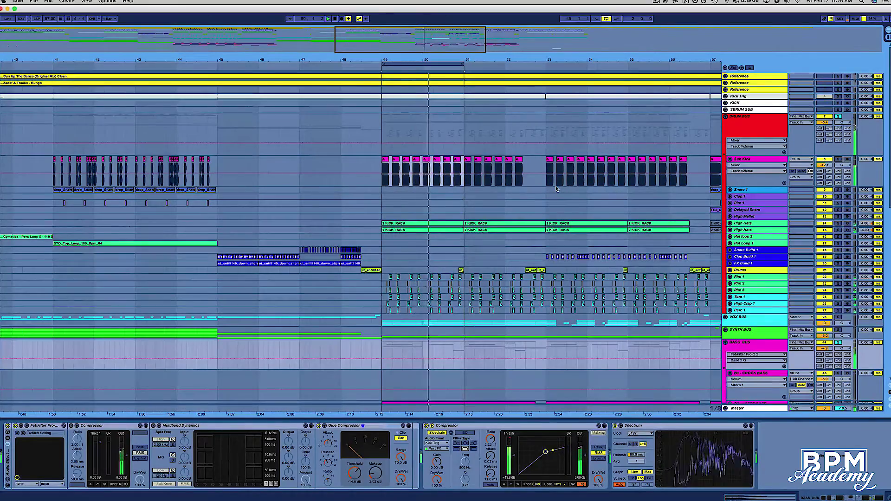
pyautogui.scroll(-3, 557, 189)
pyautogui.scroll(-1, 556, 188)
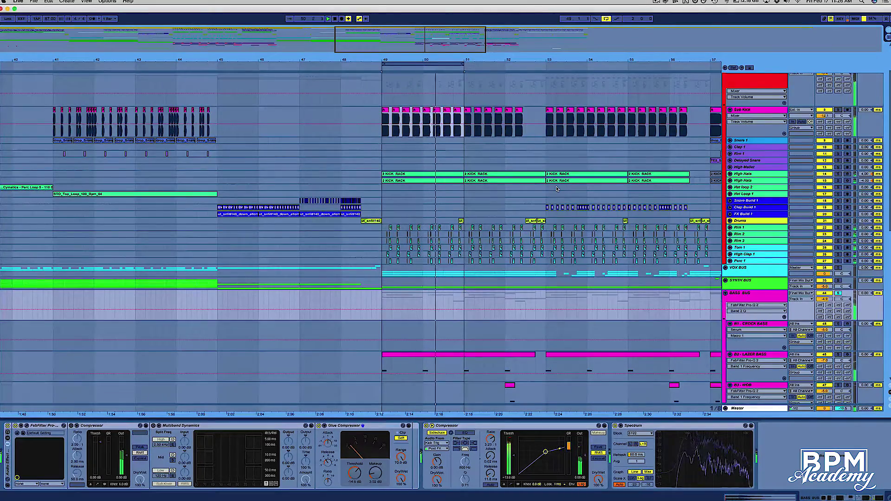
# - Raise the Tom 1 volume slightly in the mixer while the drum and bass loop plays
pyautogui.scroll(-3, 797, 185)
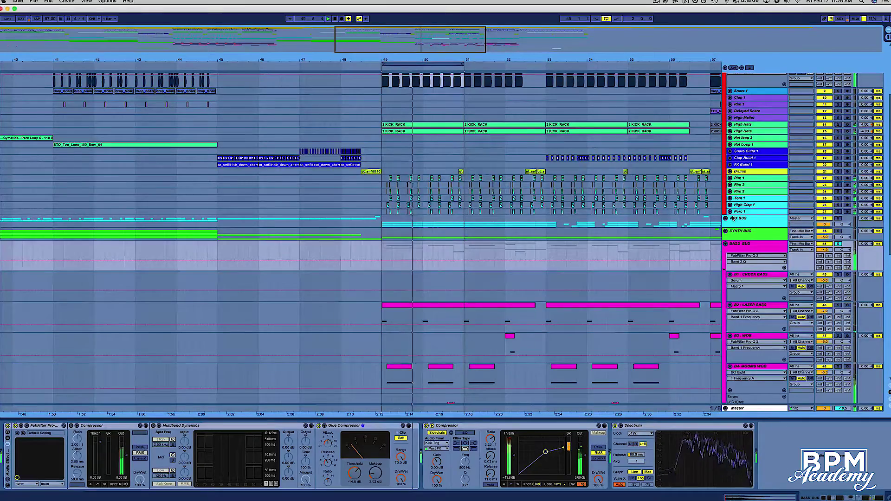
pyautogui.press('Tab')
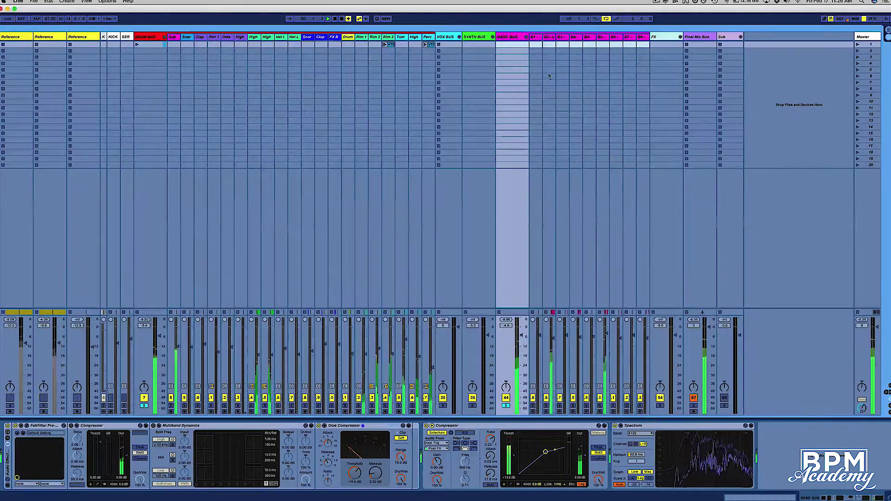
pyautogui.click(364, 38)
pyautogui.click(428, 38)
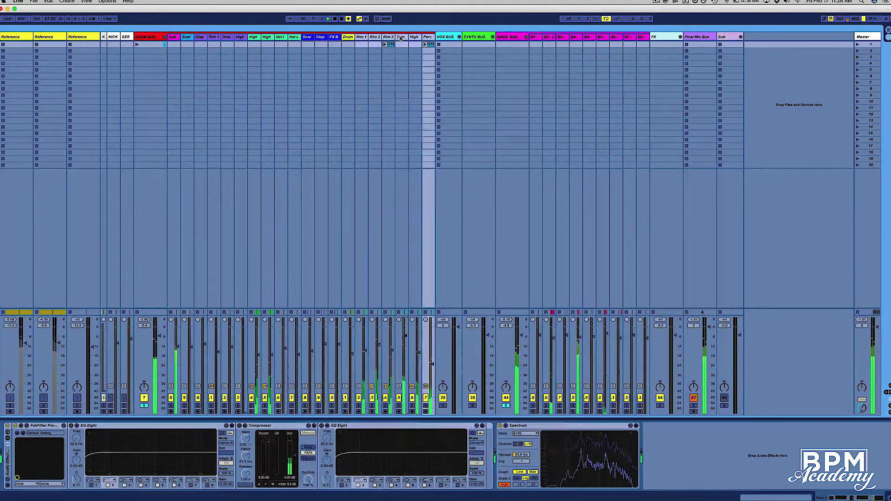
pyautogui.click(405, 316)
pyautogui.moveTo(406, 336); pyautogui.dragTo(406, 329)
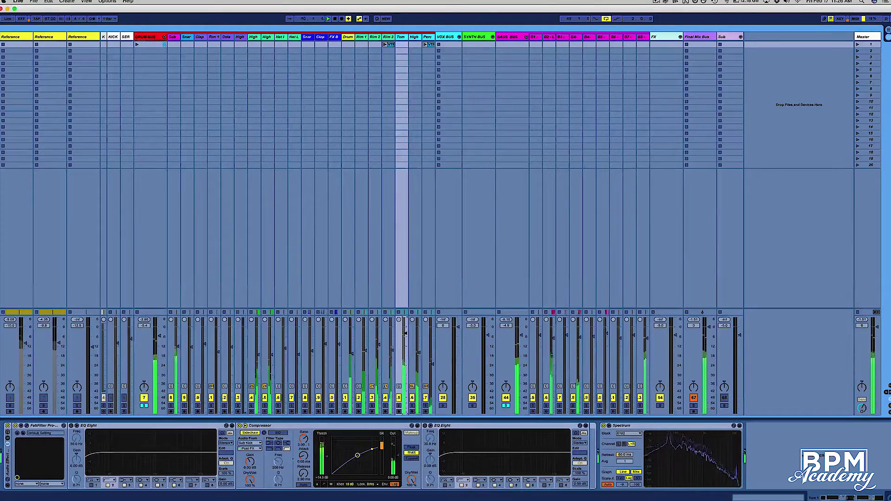
# - Audition Rim 2 briefly in solo, and put the DRUM BUS and BASS BUS back in solo with the loop playing
pyautogui.click(372, 407)
pyautogui.click(371, 407)
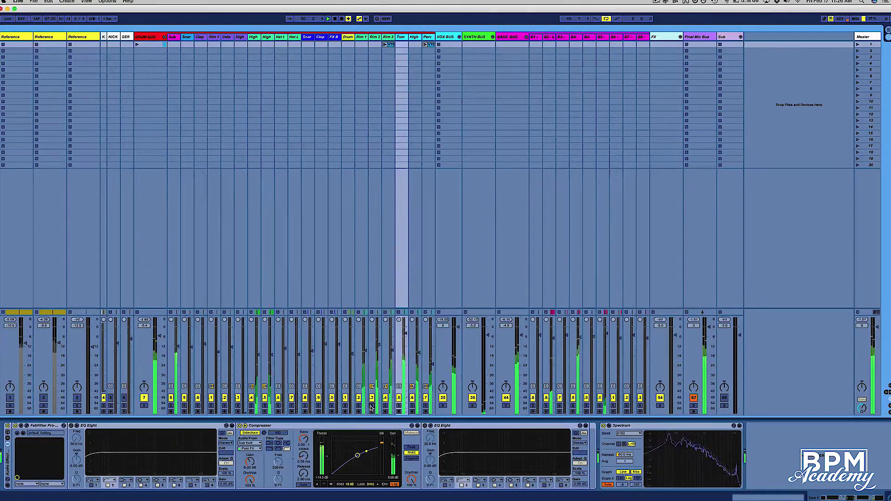
pyautogui.click(144, 406)
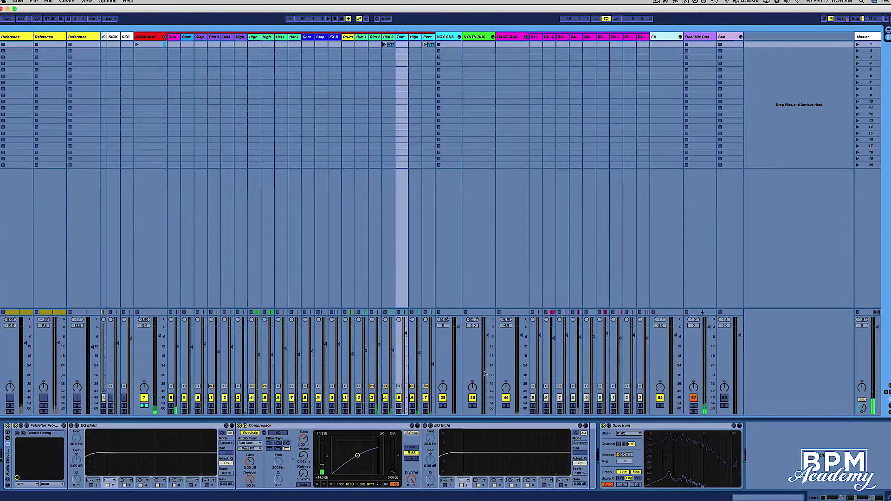
pyautogui.click(506, 407)
pyautogui.press('space')
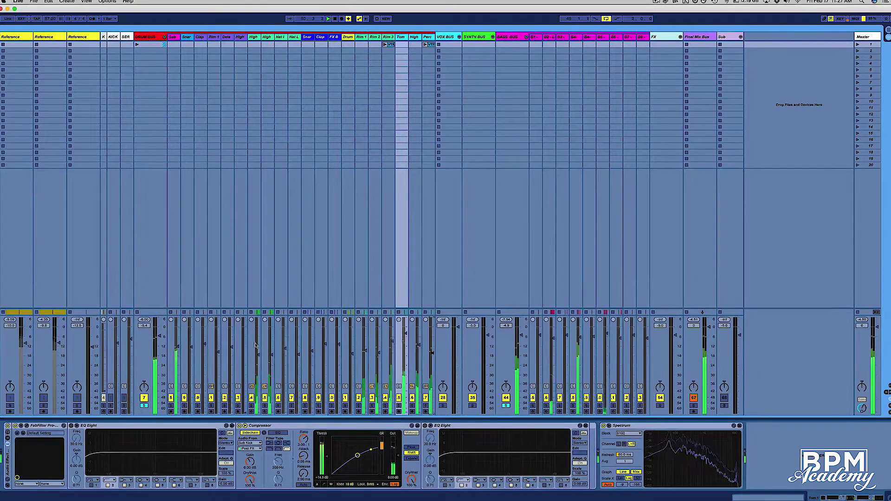
# - Compare the two High Hats tracks and raise the second one's volume slightly, returning to the arrangement
pyautogui.click(254, 38)
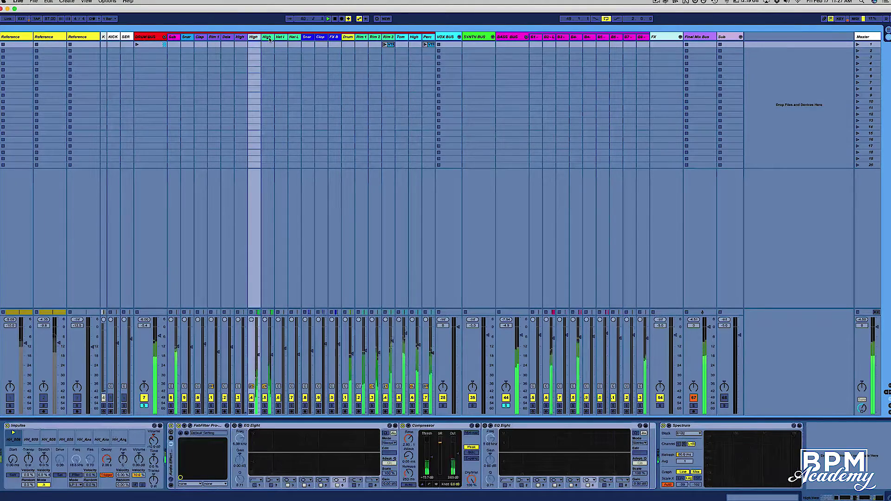
pyautogui.press('Right')
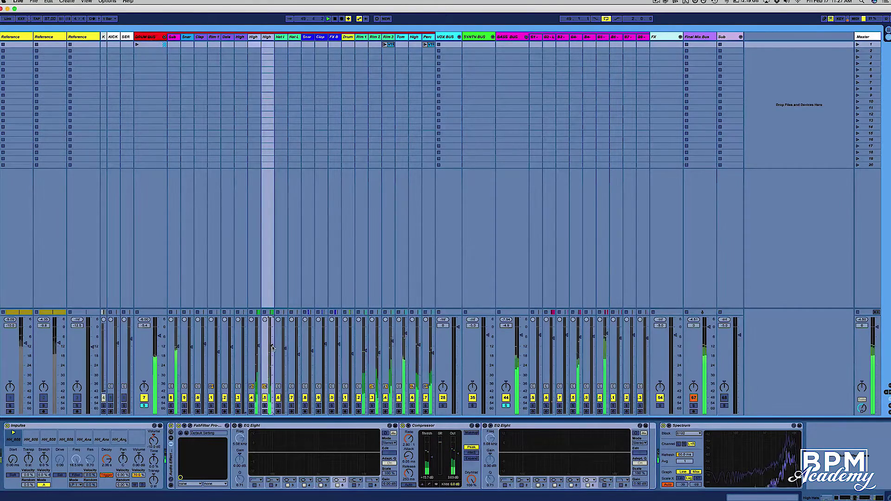
pyautogui.press('Tab')
pyautogui.press('space')
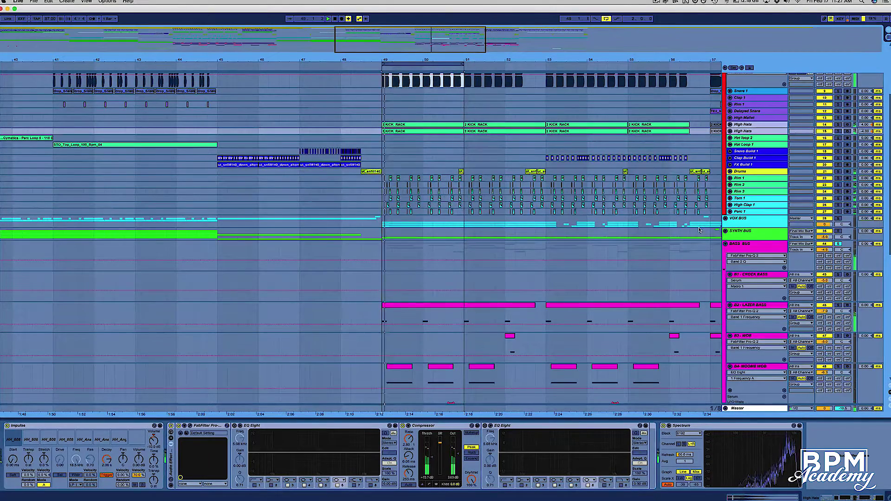
# - Fine-tune the BASS BUS volume, and unfold High Clap 1 to adjust its volume against the loop
pyautogui.moveTo(825, 250); pyautogui.dragTo(825, 245)
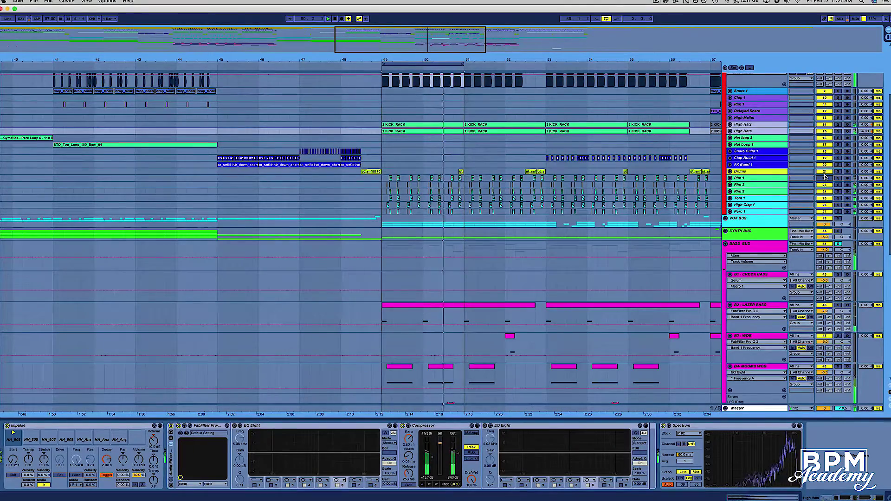
pyautogui.scroll(3, 841, 121)
pyautogui.press('space')
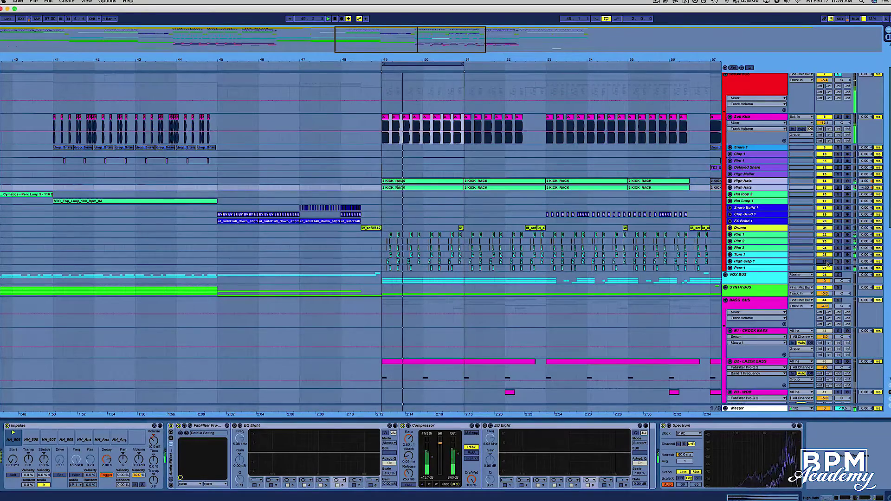
pyautogui.click(731, 261)
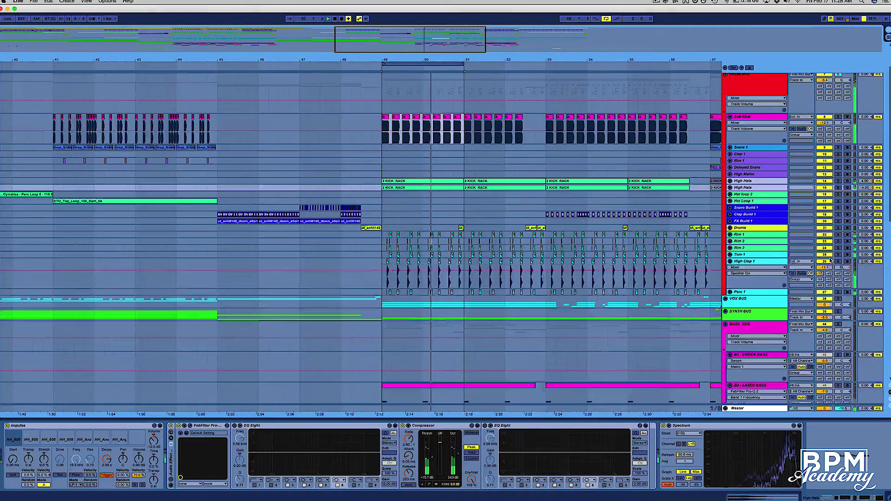
pyautogui.moveTo(825, 268); pyautogui.dragTo(824, 270)
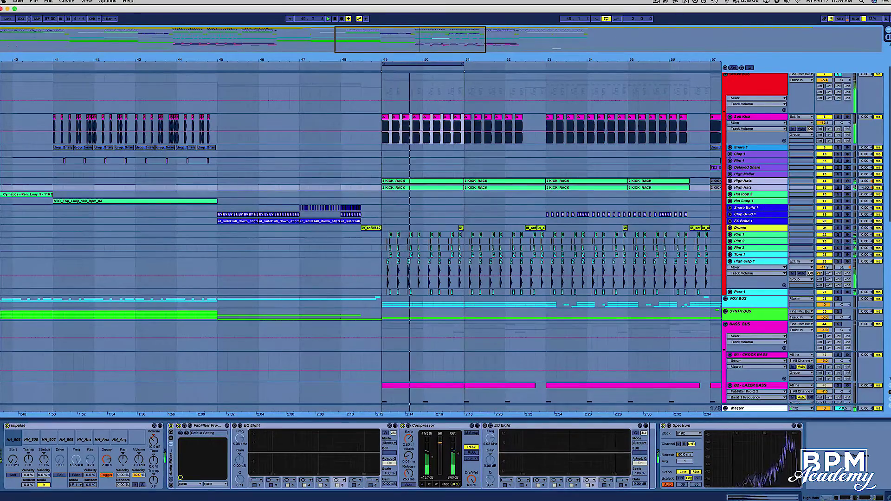
# - Fold the DRUM BUS and BASS BUS groups and solo the BASS BUS together with the DRUM BUS
pyautogui.scroll(2, 725, 121)
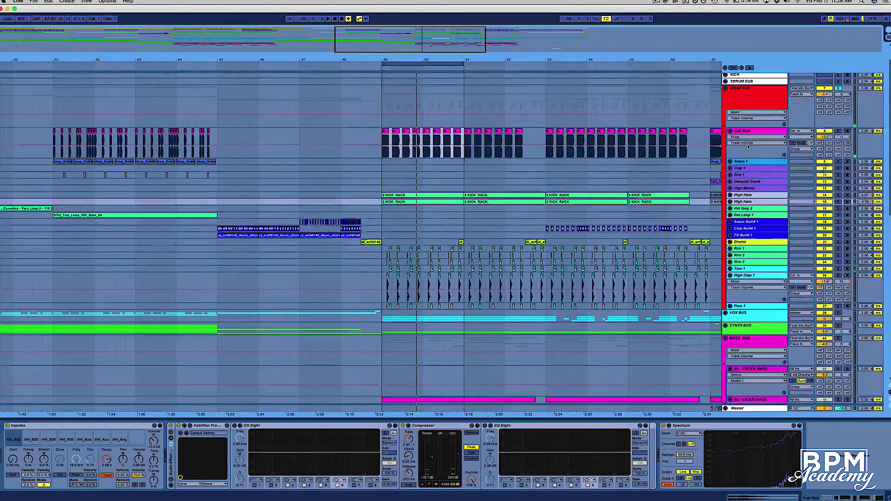
pyautogui.click(727, 104)
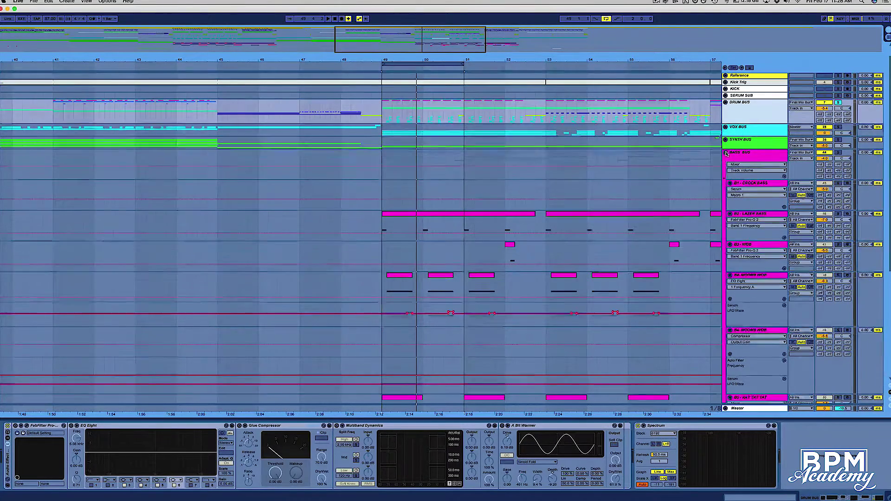
pyautogui.click(727, 154)
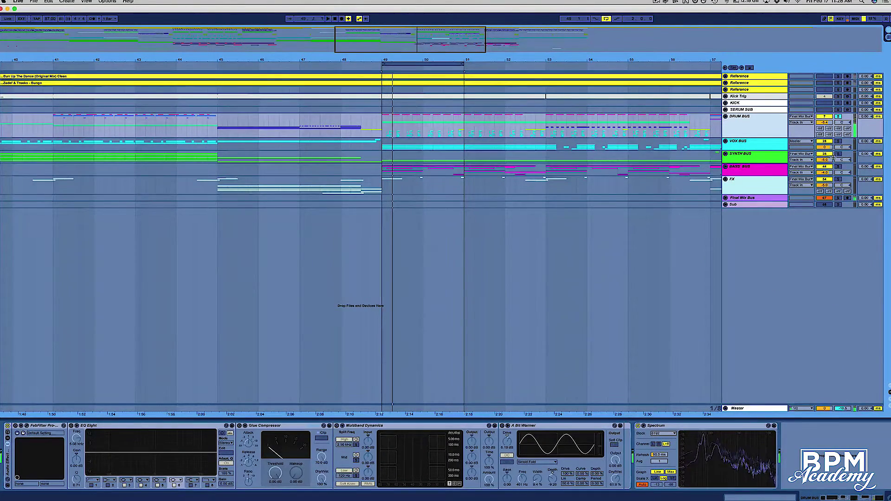
pyautogui.keyDown('super'); pyautogui.click(838, 167); pyautogui.keyUp('super')
pyautogui.press('space')
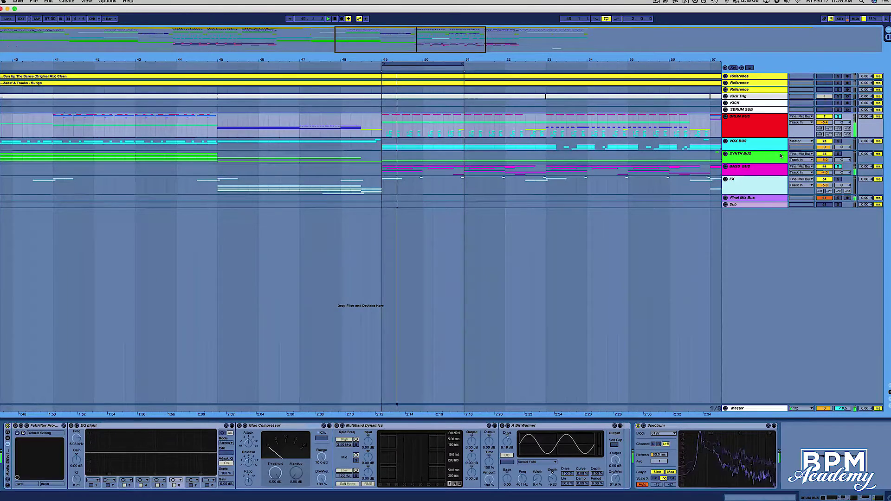
# - Insert a second FabFilter Pro-Q 2 after the BASS BUS Glue Compressor and set its channel mode to Mid/Side
pyautogui.press('space')
pyautogui.doubleClick(754, 169)
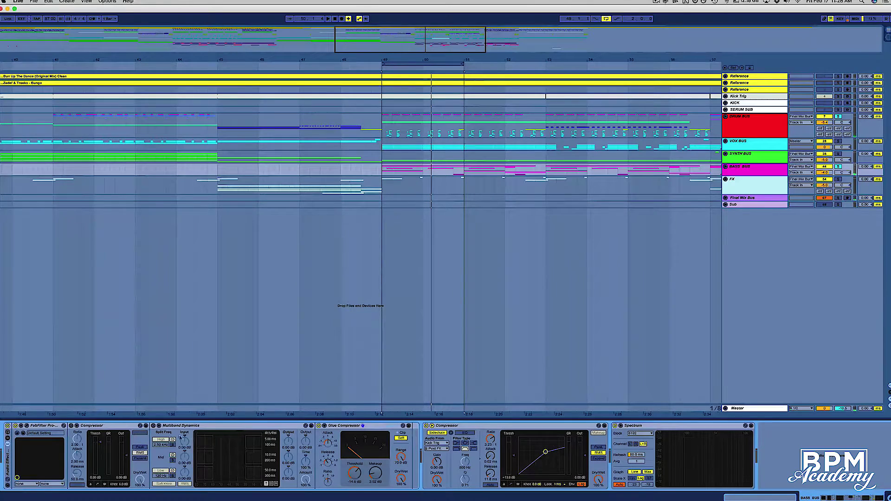
pyautogui.press('space')
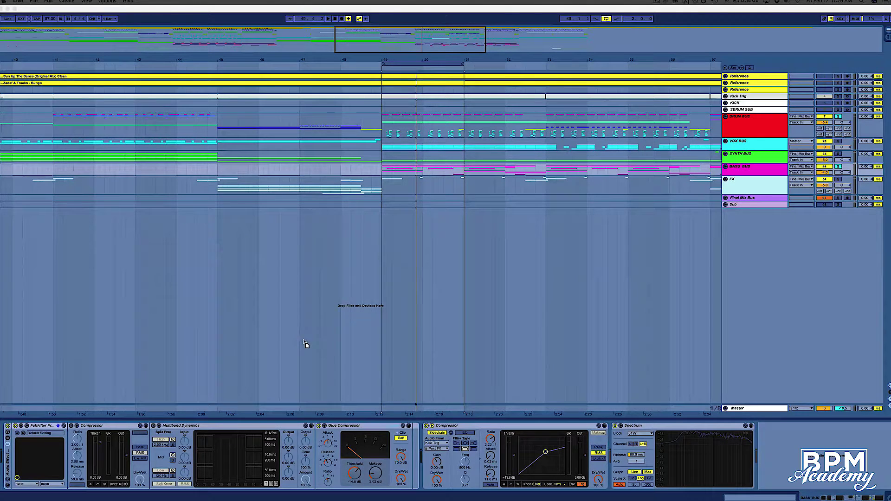
pyautogui.moveTo(422, 465); pyautogui.dragTo(423, 465)
pyautogui.moveTo(207, 30); pyautogui.dragTo(342, 128)
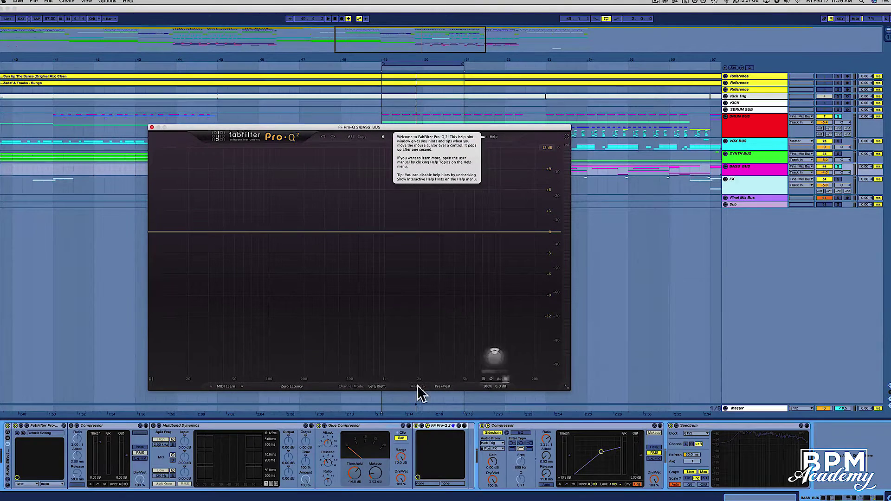
pyautogui.click(367, 386)
pyautogui.click(384, 401)
# - Add a Low Cut band in the new Pro-Q 2, restrict it to the side signal and raise its frequency
pyautogui.click(193, 232)
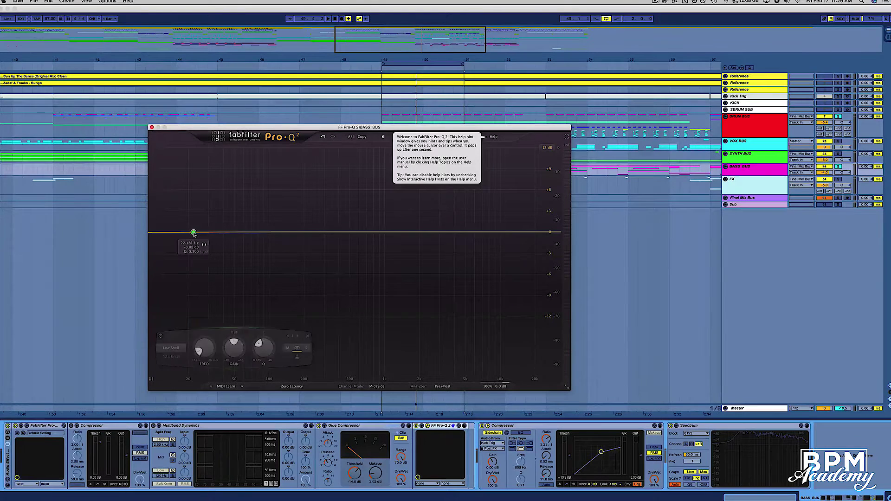
pyautogui.rightClick(194, 233)
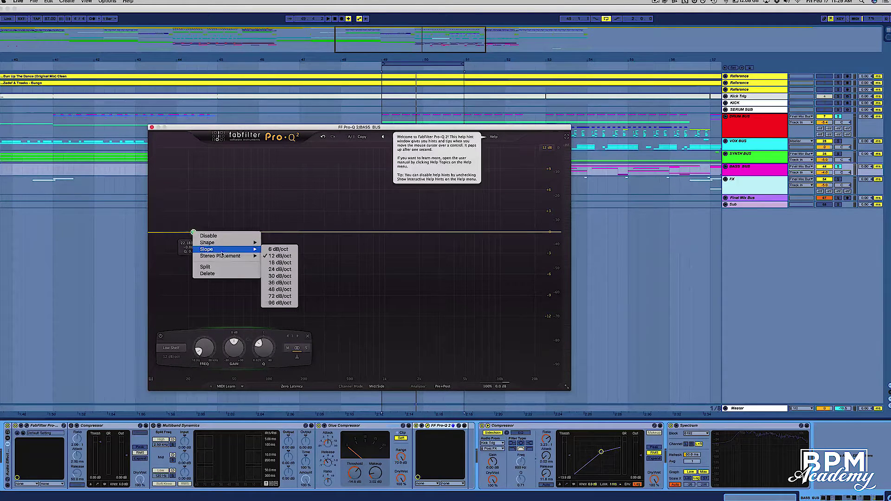
pyautogui.moveTo(249, 248)
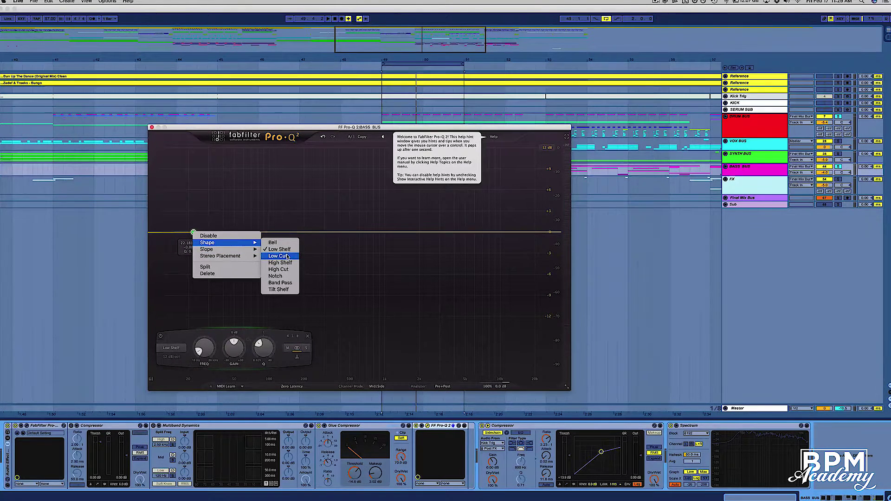
pyautogui.click(276, 257)
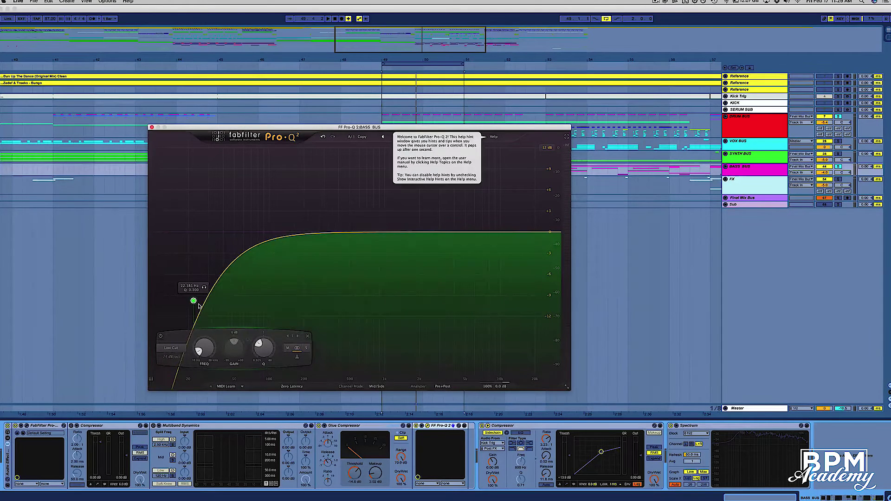
pyautogui.click(305, 350)
pyautogui.moveTo(199, 352)
pyautogui.mouseDown()
pyautogui.moveTo(199, 339)
pyautogui.moveTo(199, 348)
pyautogui.mouseUp()
pyautogui.press('space')
# - Add a High Shelf boost of about 1.1 dB near 5 kHz and set its stereo placement to Side
pyautogui.moveTo(487, 232); pyautogui.dragTo(473, 211)
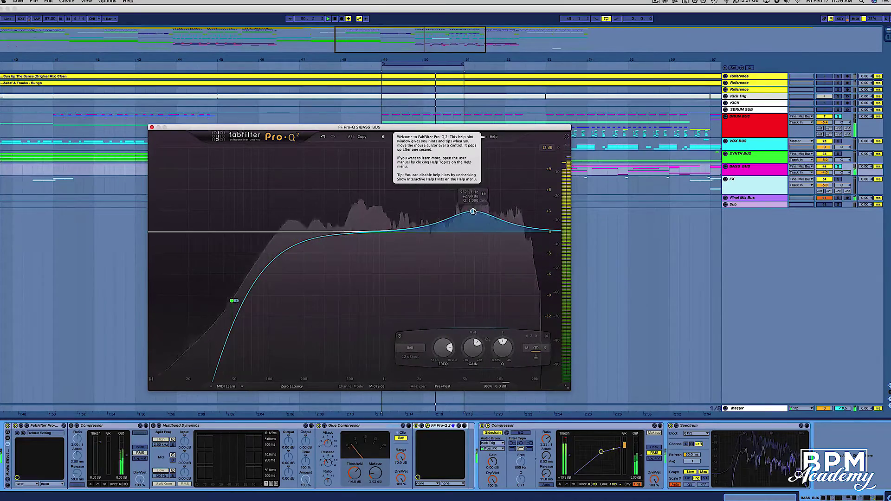
pyautogui.press('super+z')
pyautogui.rightClick(473, 211)
pyautogui.moveTo(536, 230)
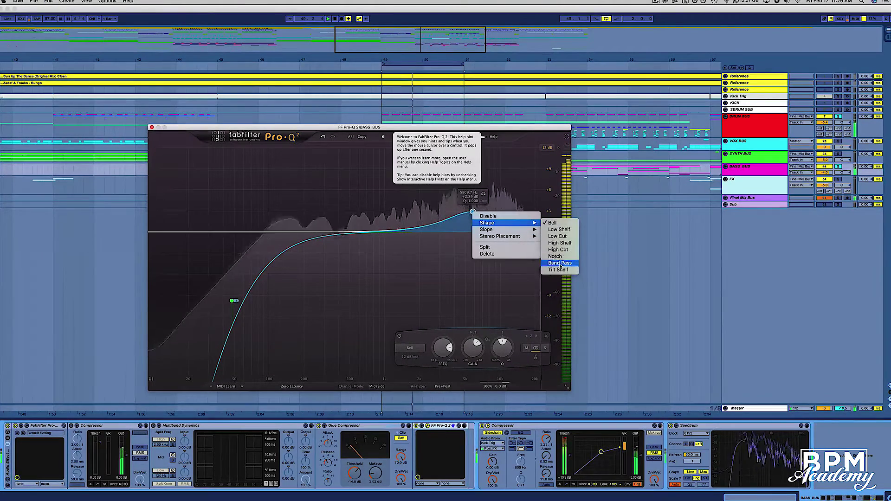
pyautogui.click(474, 213)
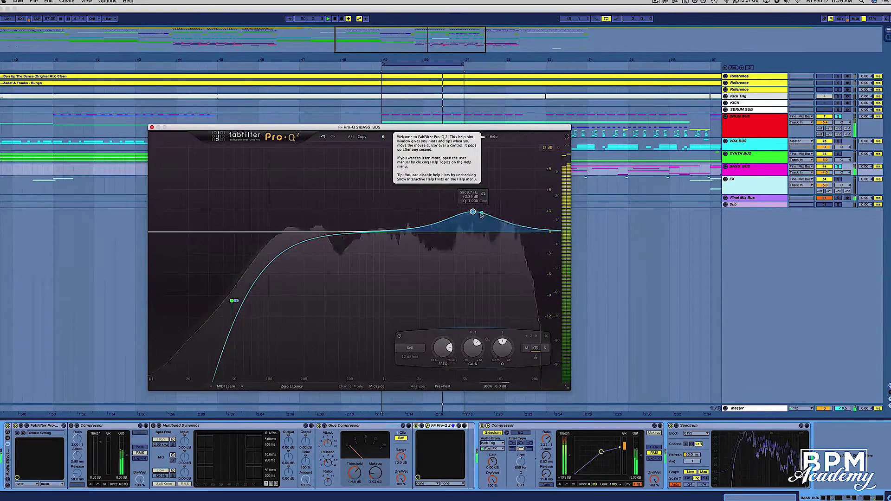
pyautogui.moveTo(535, 237)
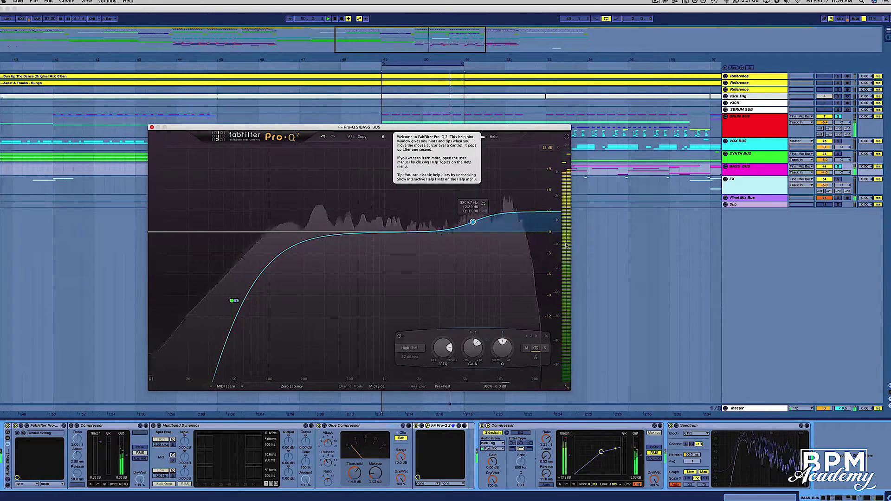
pyautogui.moveTo(472, 223); pyautogui.dragTo(464, 231)
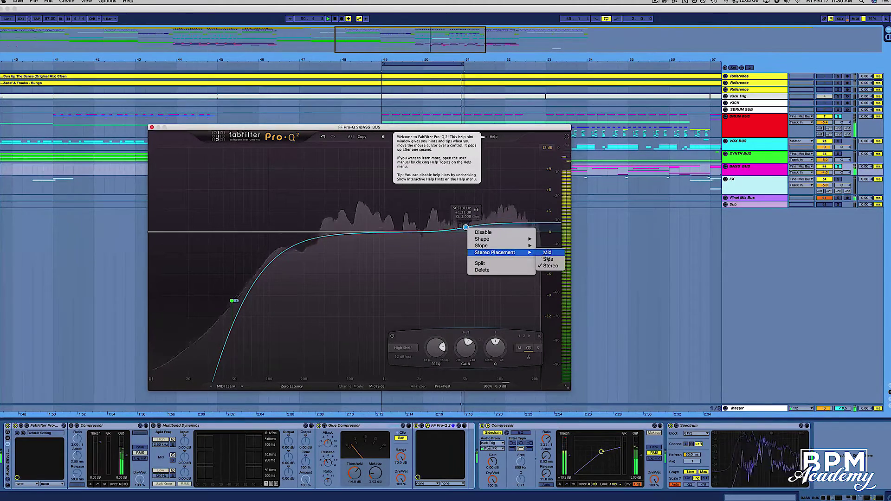
pyautogui.click(547, 259)
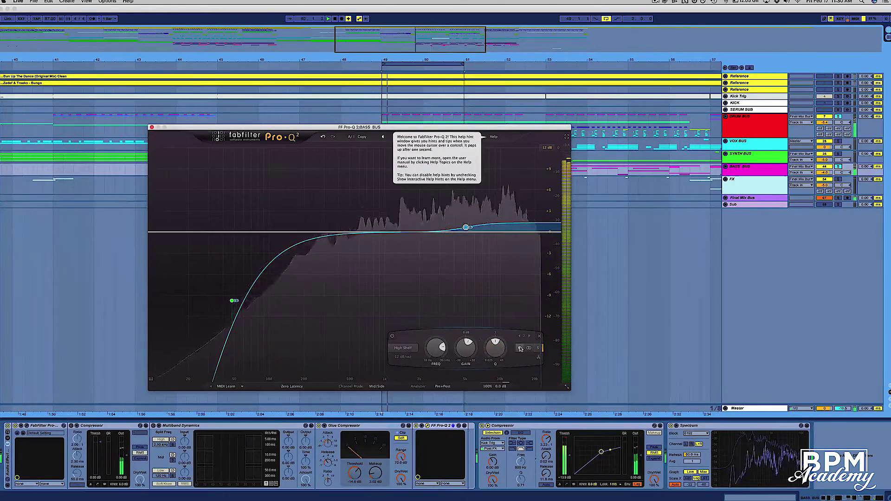
# - Add a bell cut of about -2.1 dB near 5.6 kHz and set its stereo placement to Mid
pyautogui.moveTo(462, 228)
pyautogui.mouseDown()
pyautogui.moveTo(460, 249)
pyautogui.moveTo(466, 224)
pyautogui.moveTo(471, 242)
pyautogui.mouseUp()
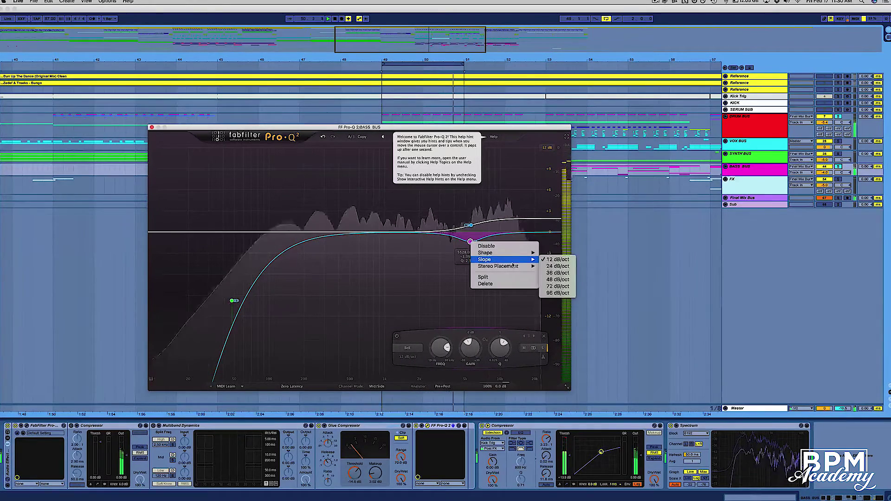
pyautogui.moveTo(520, 268)
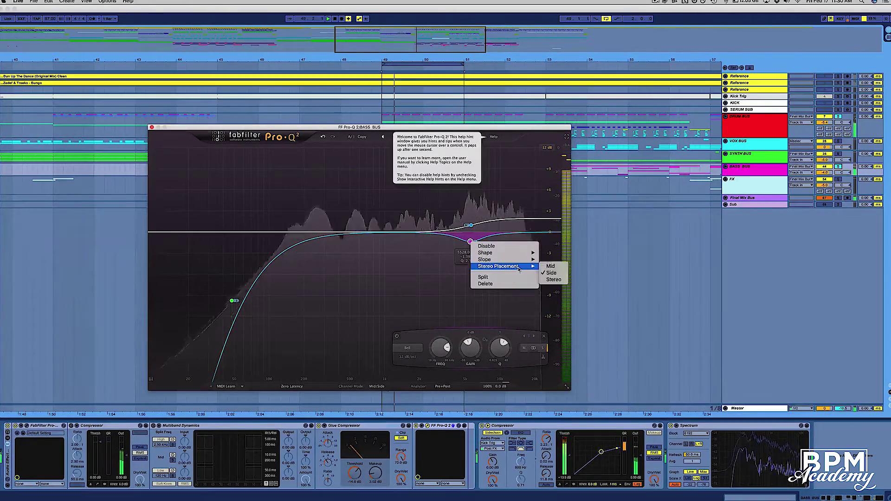
pyautogui.click(550, 266)
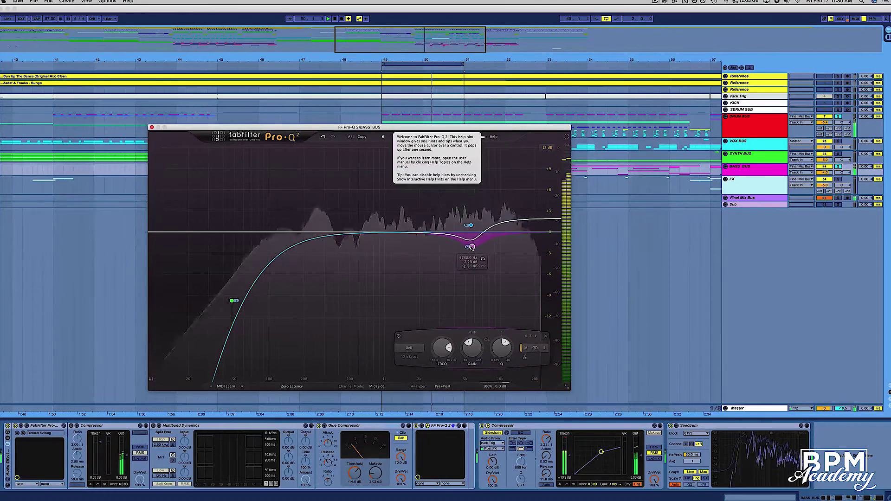
pyautogui.moveTo(470, 241); pyautogui.dragTo(472, 247)
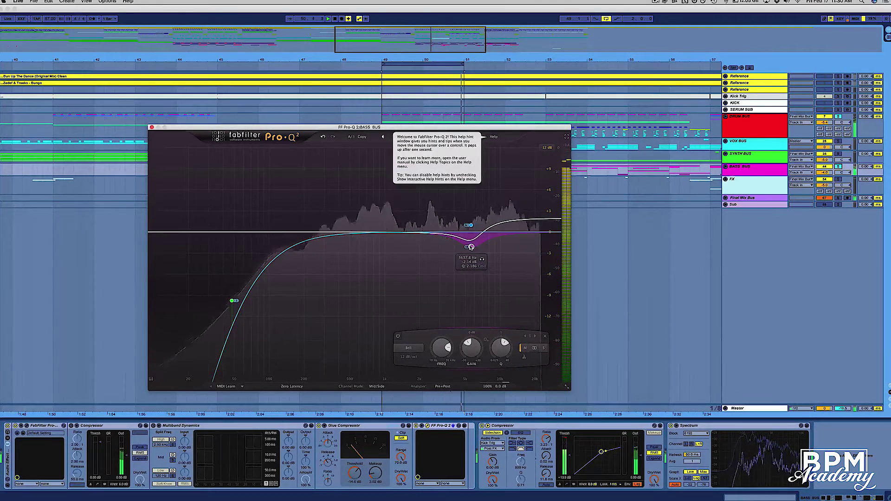
# - Audition the drop with the BASS BUS mid/side EQ and close the Pro-Q 2 window
pyautogui.press('space')
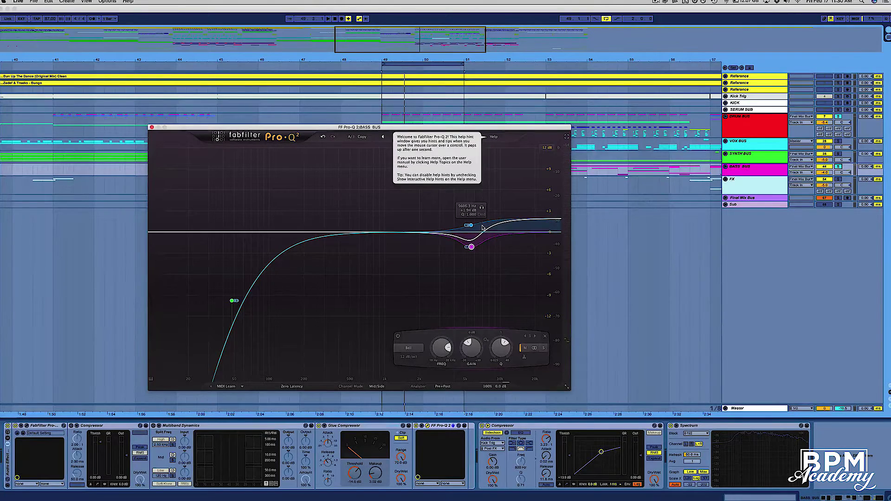
pyautogui.press('space')
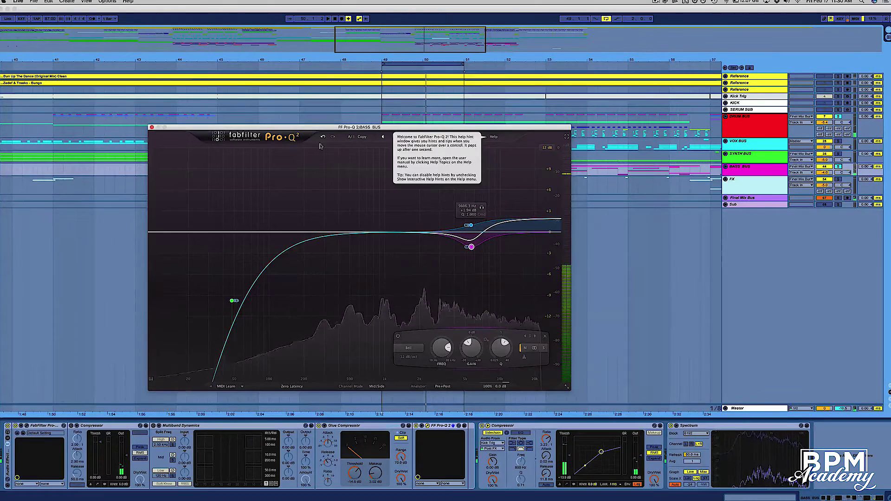
pyautogui.click(152, 127)
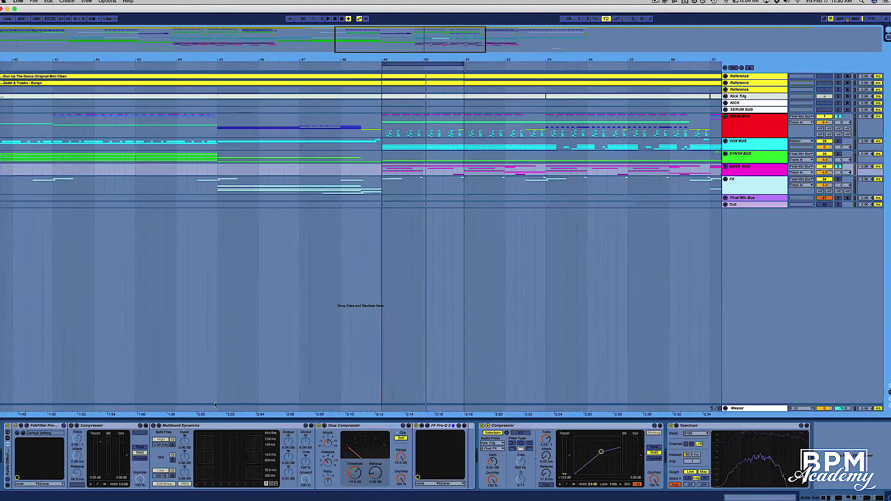
# - Move Multiband Dynamics in the BASS BUS device chain to directly after the second Pro-Q 2
pyautogui.click(184, 427)
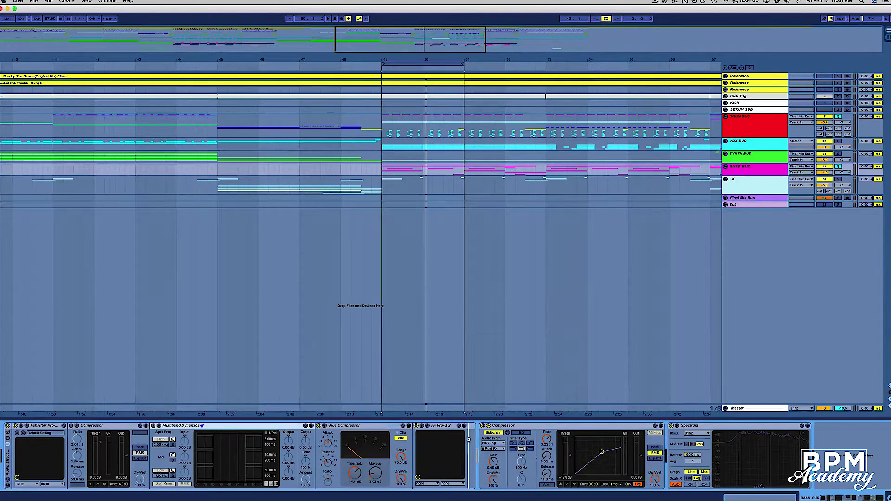
pyautogui.moveTo(449, 431); pyautogui.dragTo(447, 431)
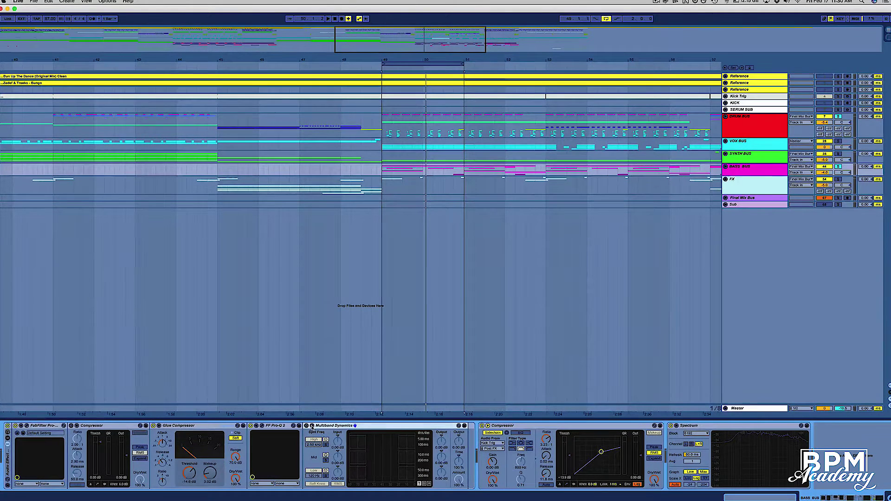
# - Adjust the Multiband Dynamics high and mid band input levels during playback and reduce its Amount to about 45%
pyautogui.press('space')
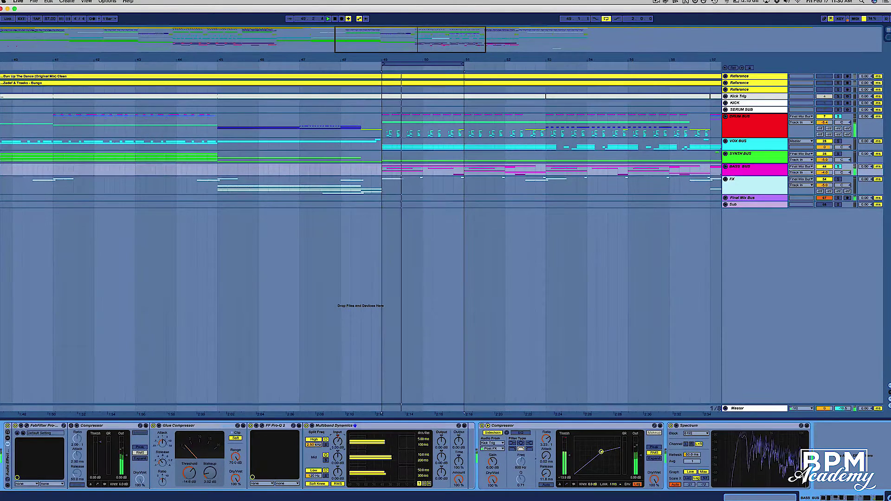
pyautogui.moveTo(337, 457); pyautogui.dragTo(338, 454)
pyautogui.doubleClick(337, 441)
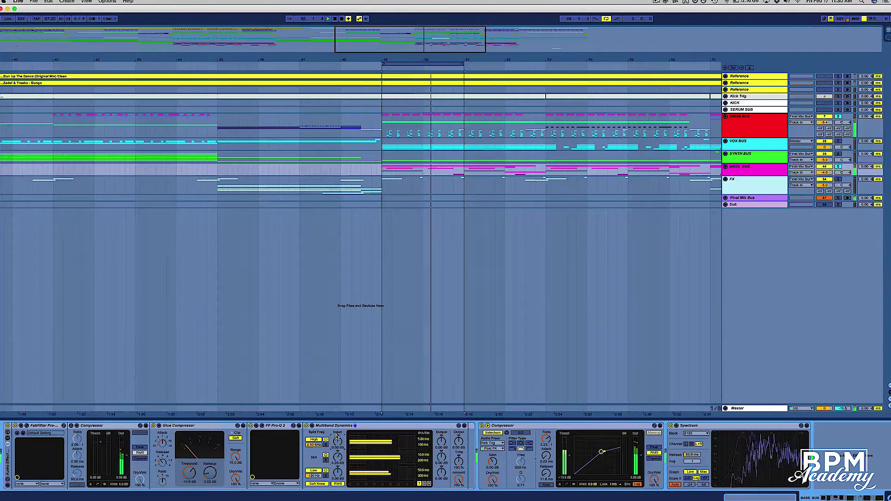
pyautogui.moveTo(337, 457); pyautogui.dragTo(337, 462)
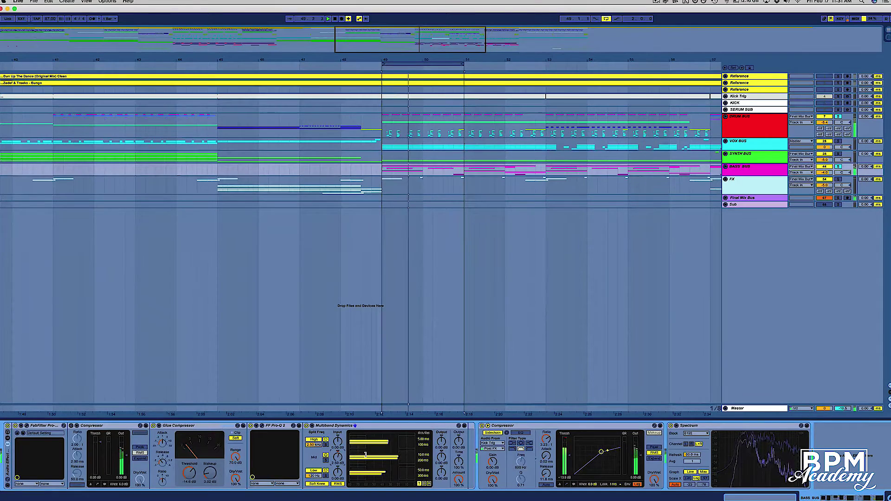
pyautogui.moveTo(337, 457); pyautogui.dragTo(337, 459)
pyautogui.moveTo(458, 480)
pyautogui.mouseDown()
pyautogui.moveTo(459, 499)
pyautogui.moveTo(458, 477)
pyautogui.mouseUp()
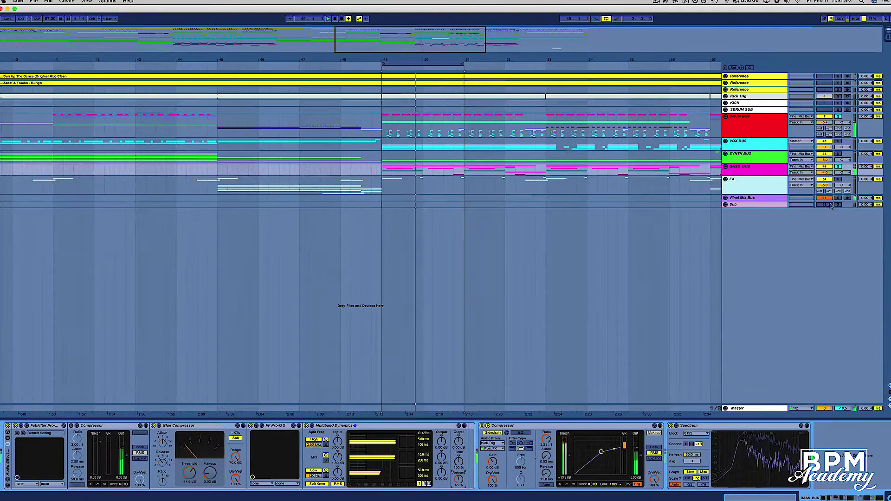
# - Unfold the BASS BUS, show the return tracks and raise the bus's send to C Reverb 1/16 for playback
pyautogui.click(726, 166)
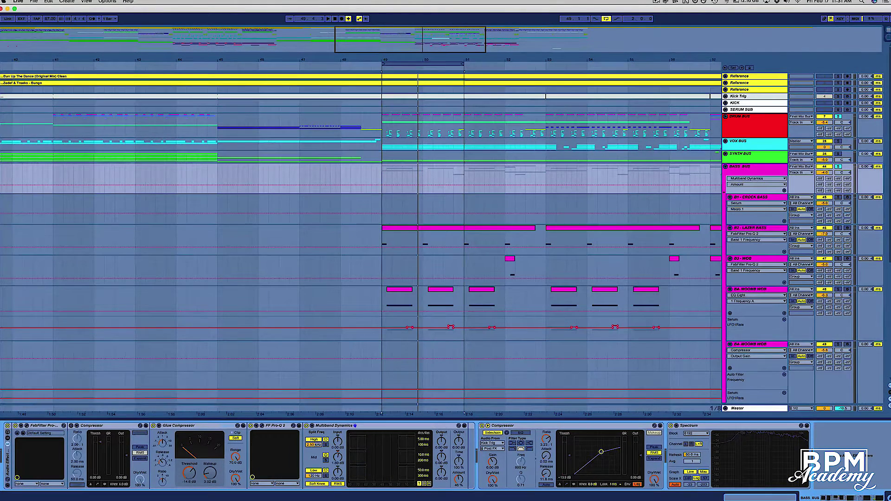
pyautogui.click(889, 392)
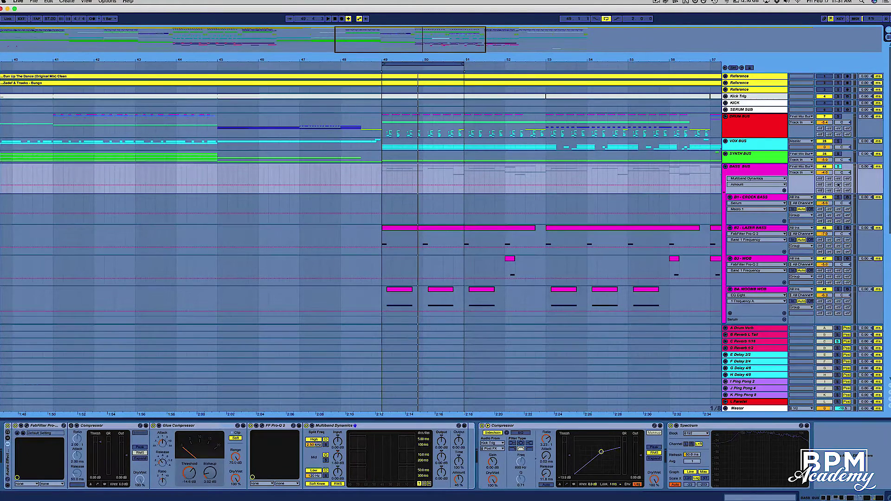
pyautogui.moveTo(839, 179); pyautogui.dragTo(844, 166)
pyautogui.press('space')
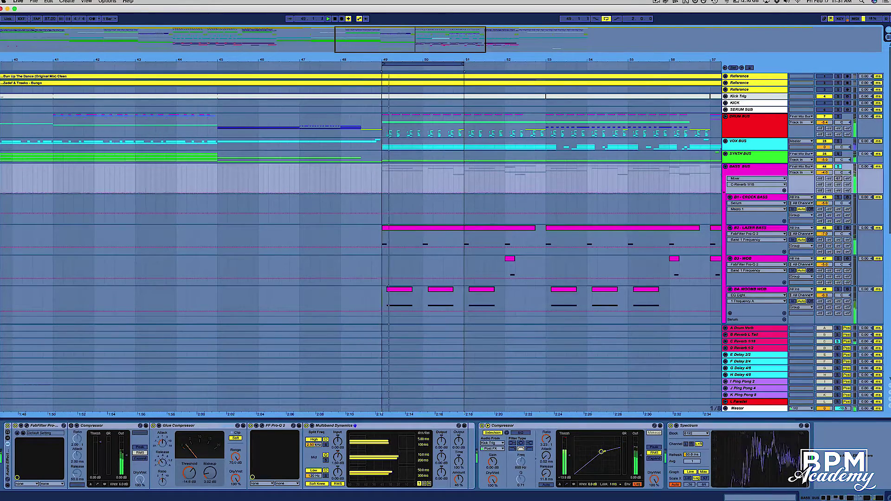
# - Compare the bass reverb by toggling solos during playback and reduce the BASS BUS send to C Reverb 1/16
pyautogui.click(839, 167)
pyautogui.click(838, 342)
pyautogui.press('space')
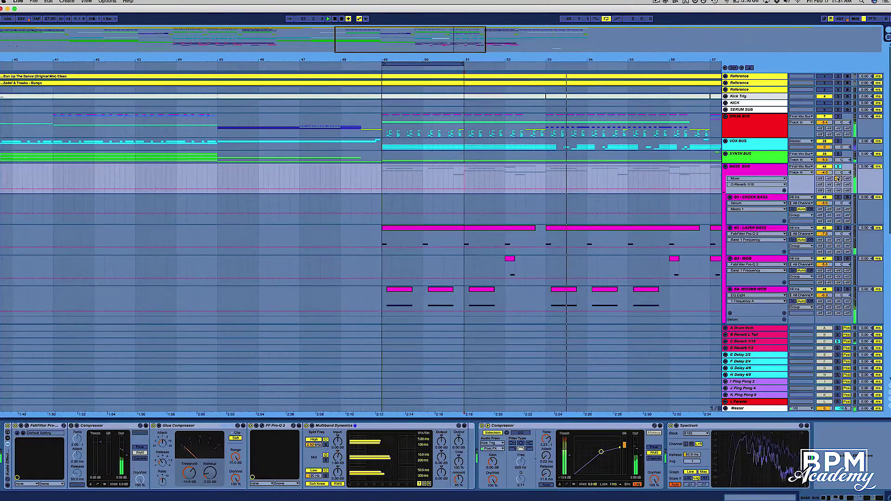
pyautogui.press('space')
pyautogui.press('space')
pyautogui.moveTo(838, 179); pyautogui.dragTo(839, 192)
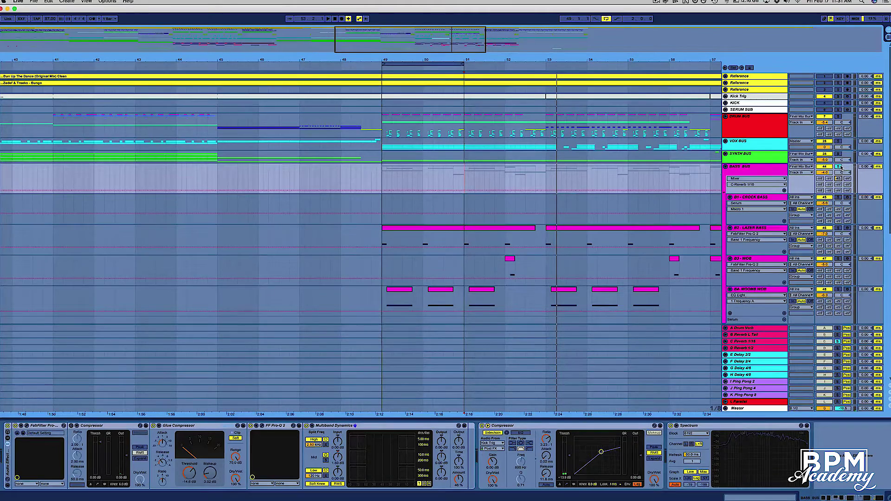
pyautogui.press('space')
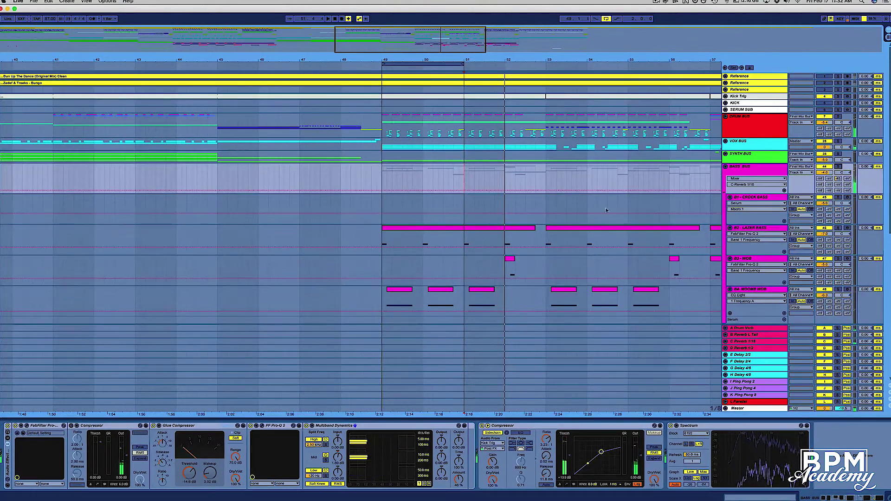
# - Inspect the device chain on the C Reverb 1/16 return, then return to the BASS BUS and fold it
pyautogui.click(750, 343)
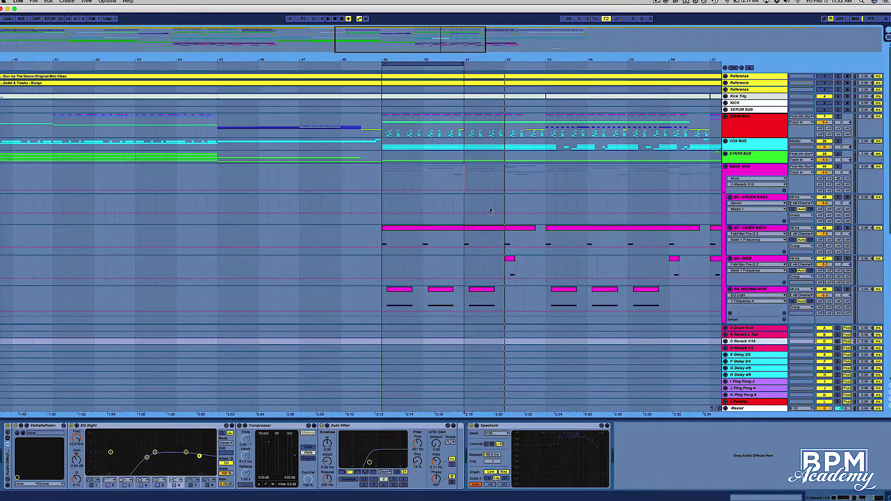
pyautogui.click(742, 168)
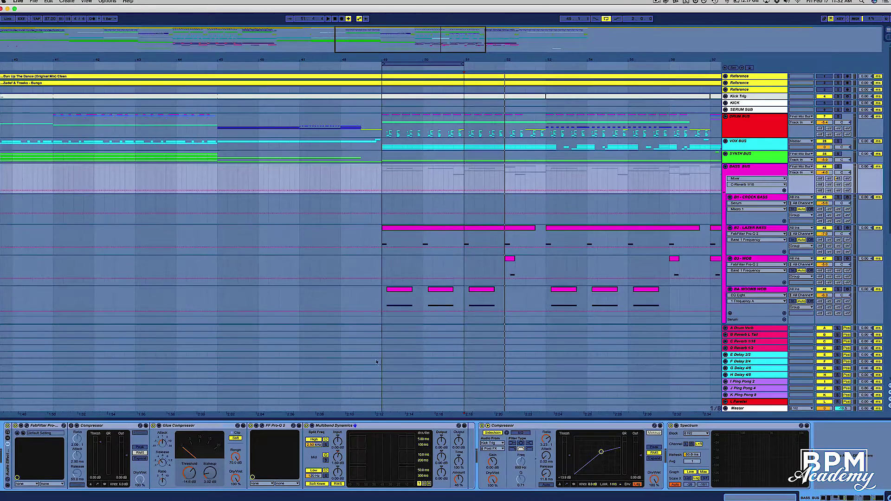
pyautogui.click(726, 168)
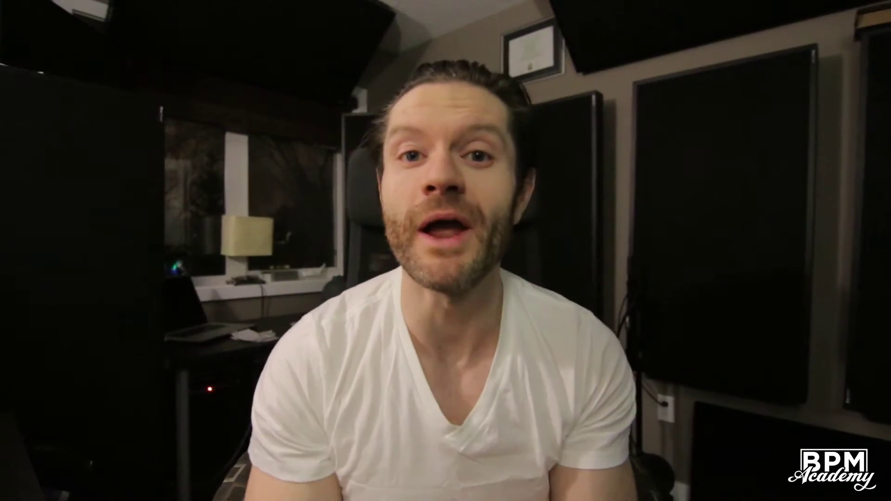